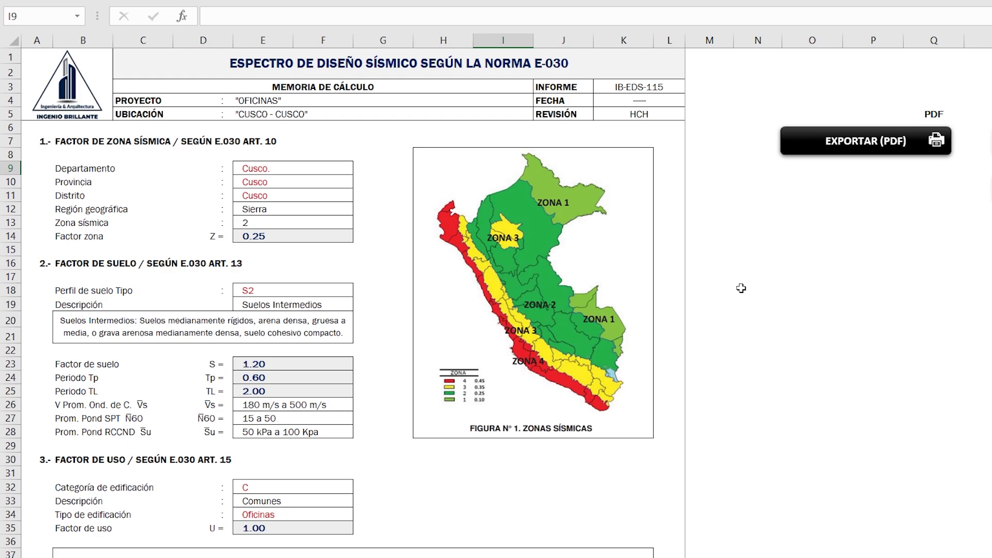
Step: Review the whole seismic design spectrum sheet, from the zone factor section to the X-X and Y-Y spectrum tables and charts
scroll(741, 288, "down", 14)
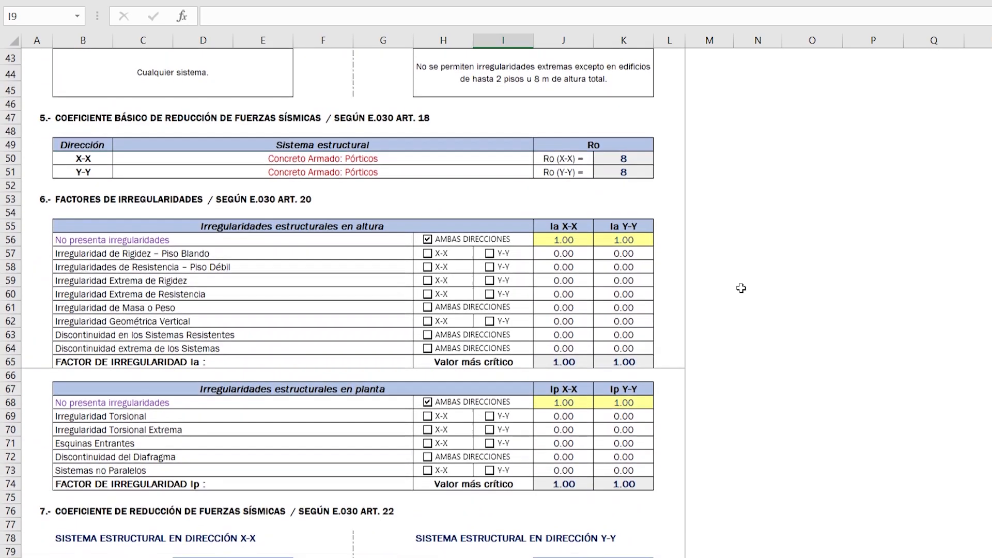
scroll(741, 288, "down", 19)
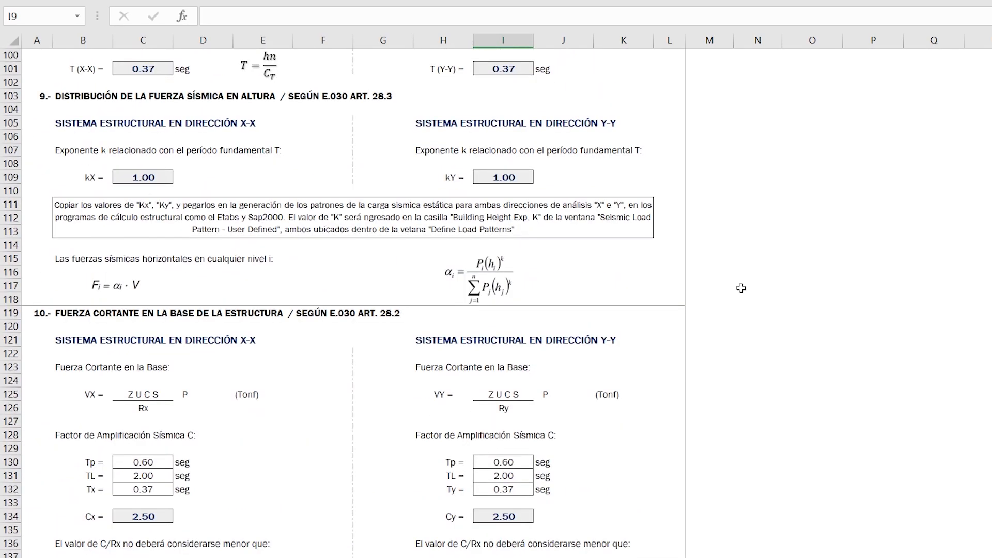
scroll(741, 287, "down", 20)
scroll(741, 288, "down", 6)
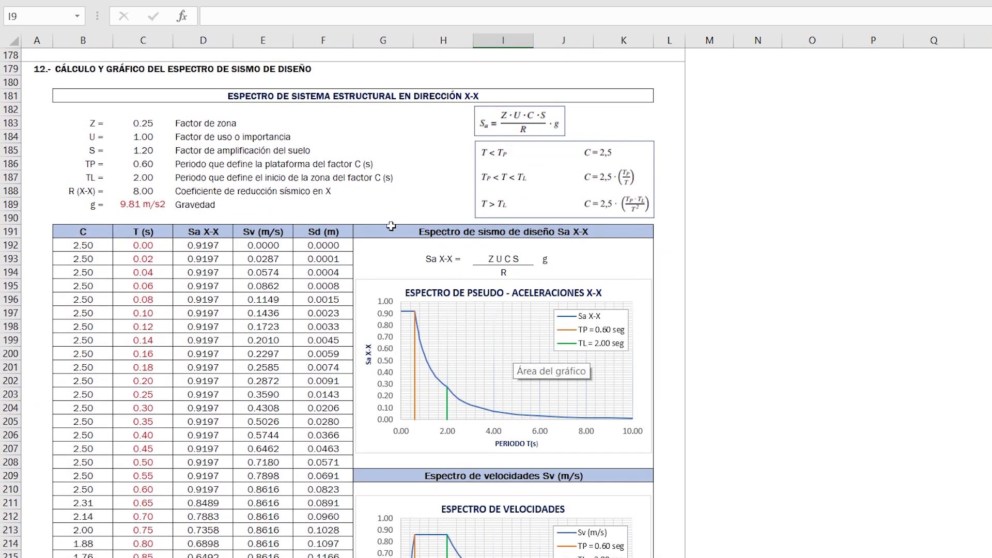
scroll(462, 396, "down", 7)
scroll(461, 396, "down", 4)
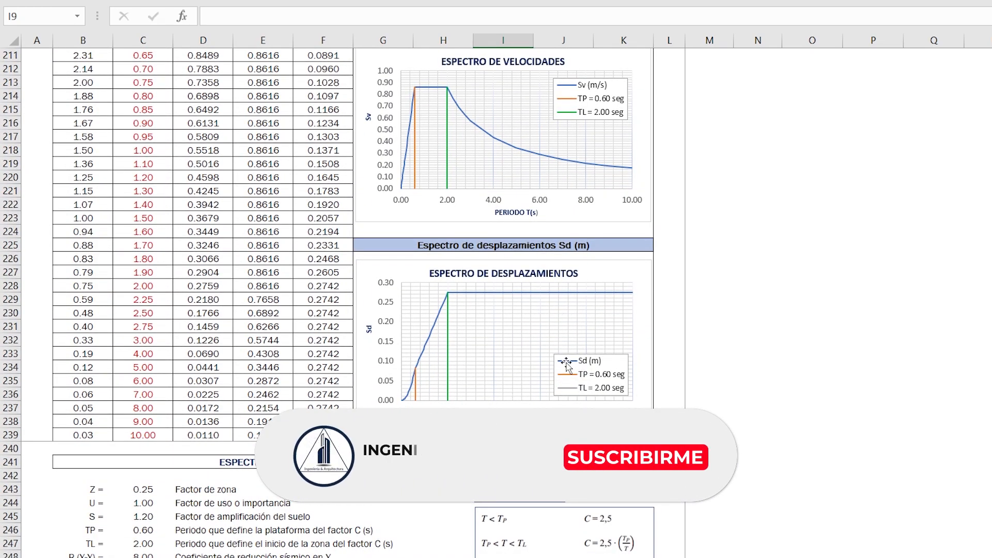
scroll(520, 398, "down", 7)
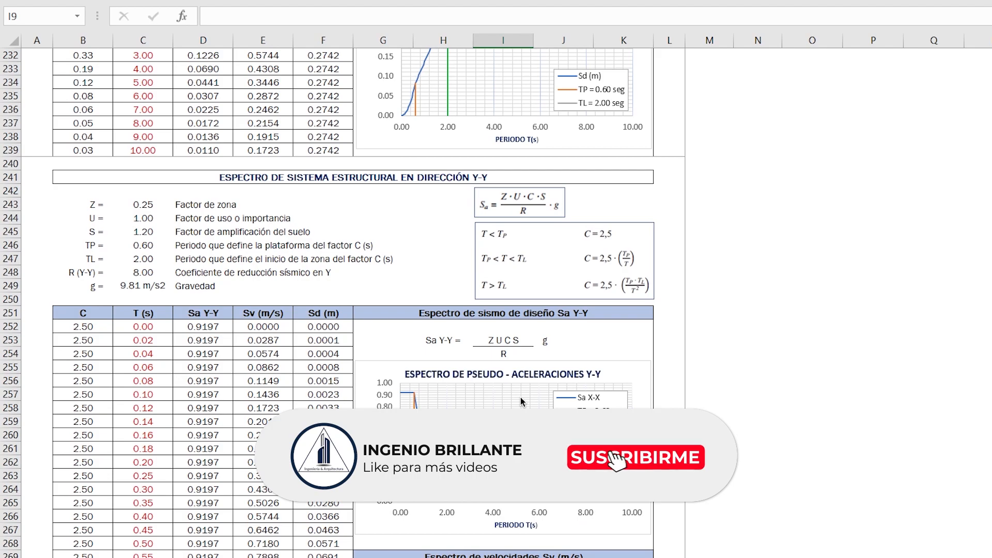
scroll(519, 398, "down", 4)
scroll(521, 400, "down", 9)
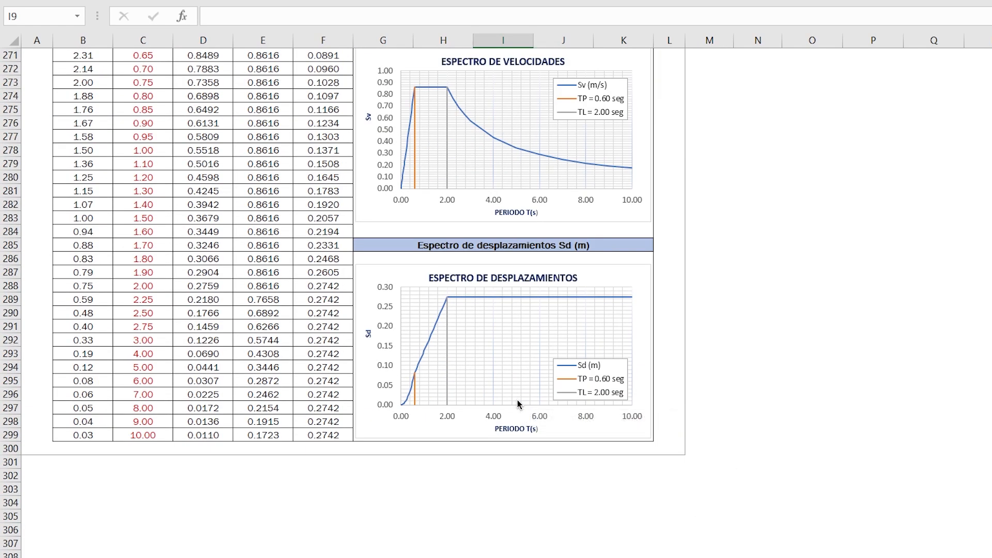
scroll(516, 399, "up", 20)
scroll(516, 399, "up", 20)
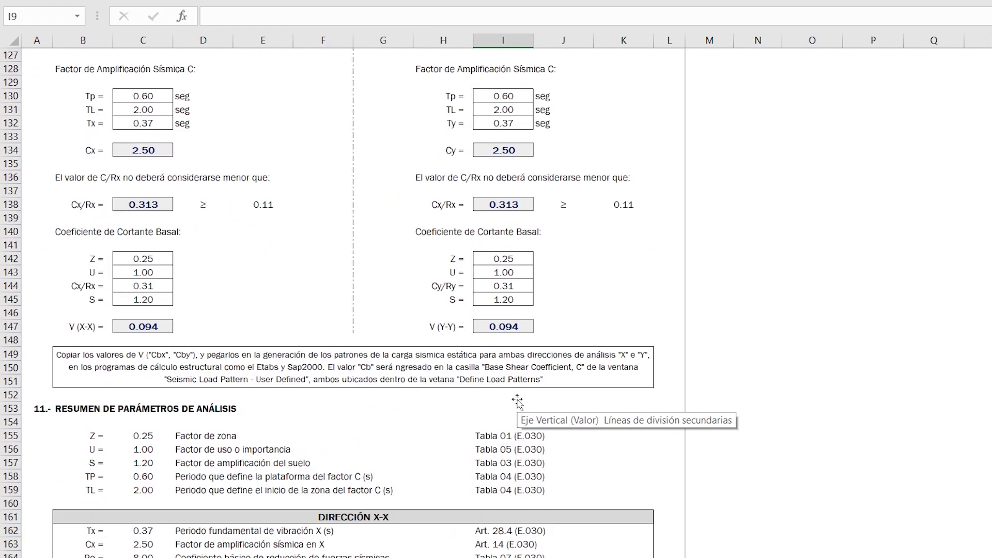
scroll(517, 401, "up", 20)
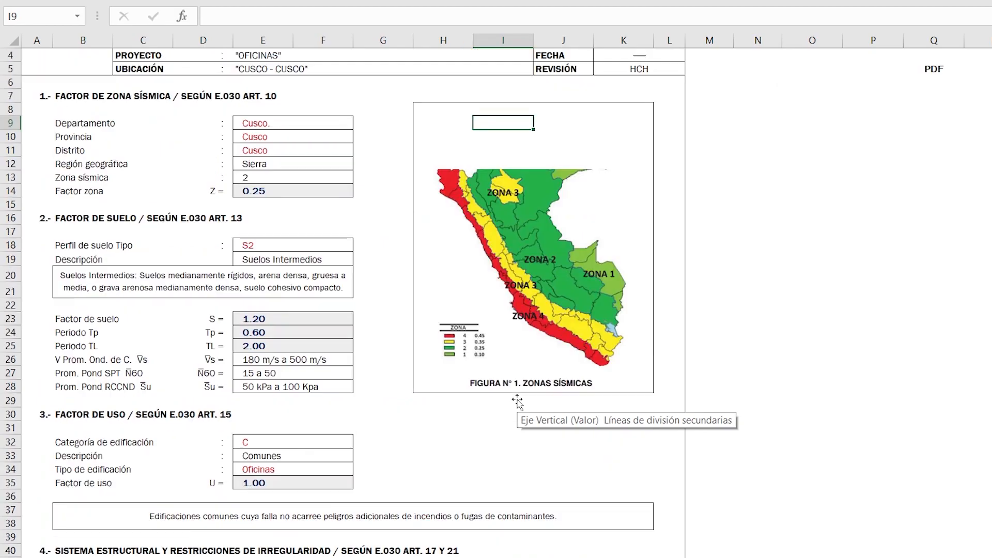
scroll(516, 400, "up", 1)
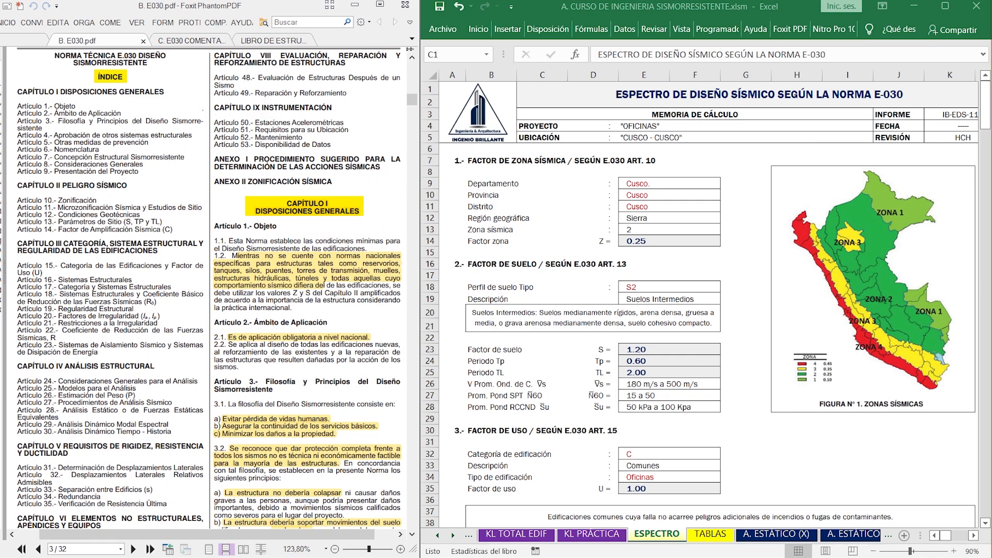
Step: Read the index and Chapter I general provisions, Articles 1 to 5, of the E.030 standard in the PDF
mouse_move(44, 47)
left_mouse_down()
mouse_move(96, 70)
mouse_move(177, 67)
left_mouse_up()
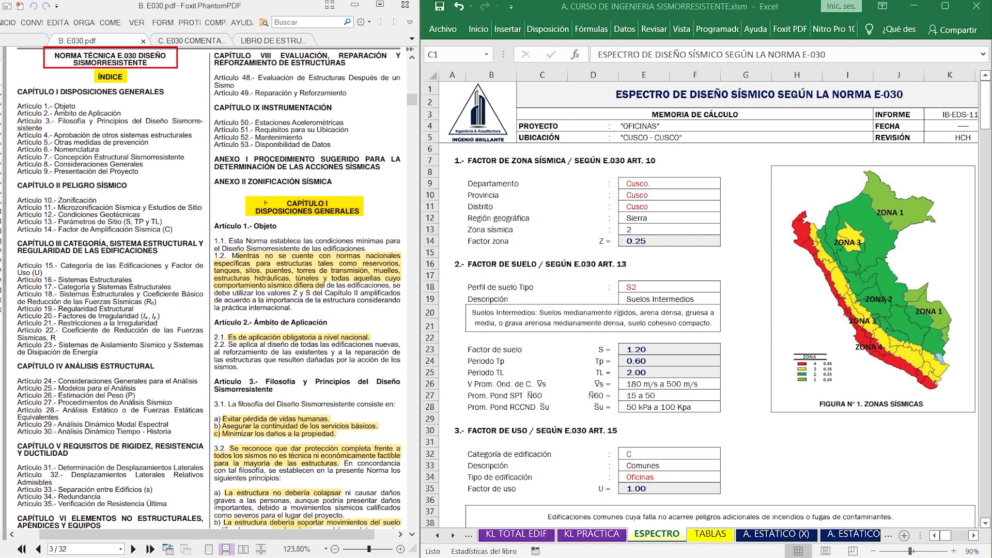
mouse_move(241, 195)
left_mouse_down()
mouse_move(325, 221)
mouse_move(366, 218)
left_mouse_up()
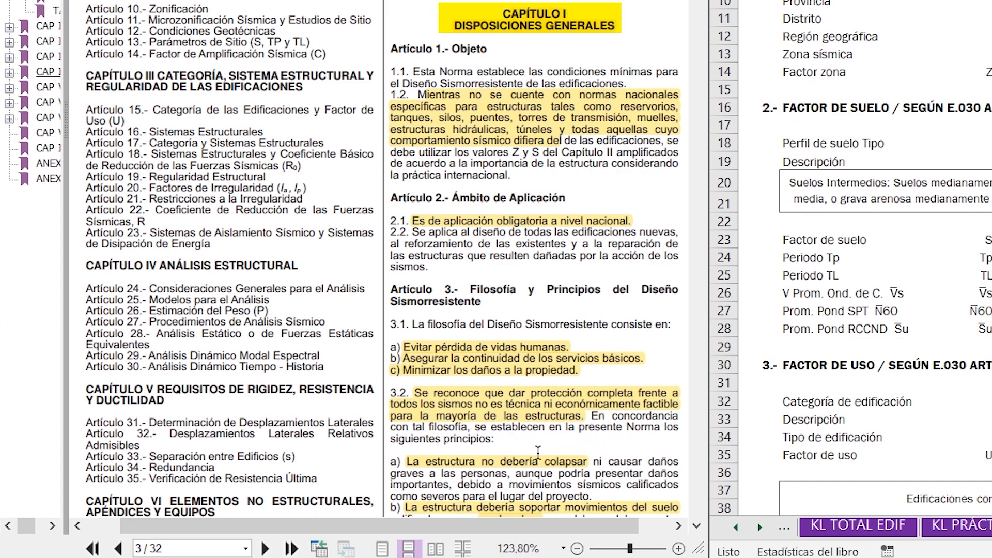
scroll(531, 450, "down", 2)
scroll(531, 449, "down", 8)
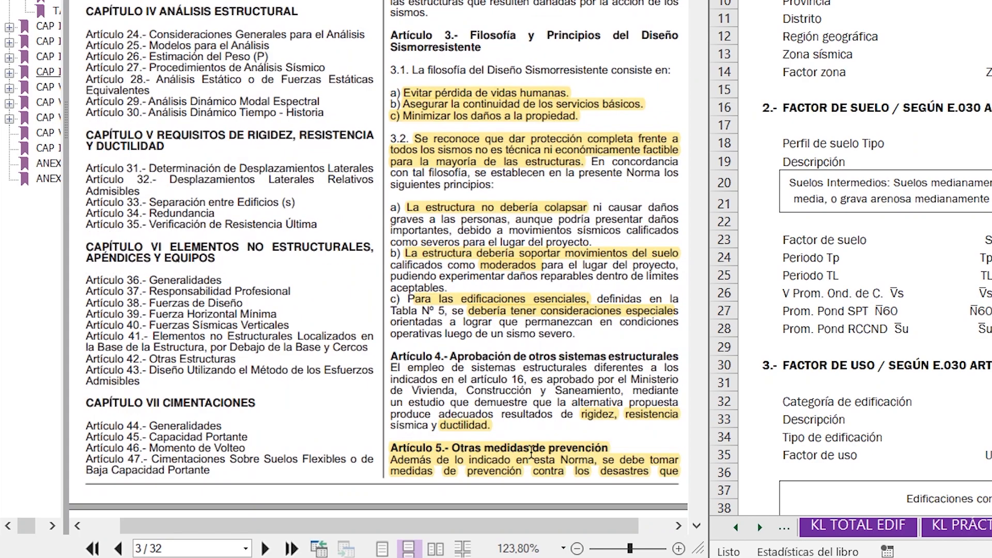
scroll(473, 373, "down", 2)
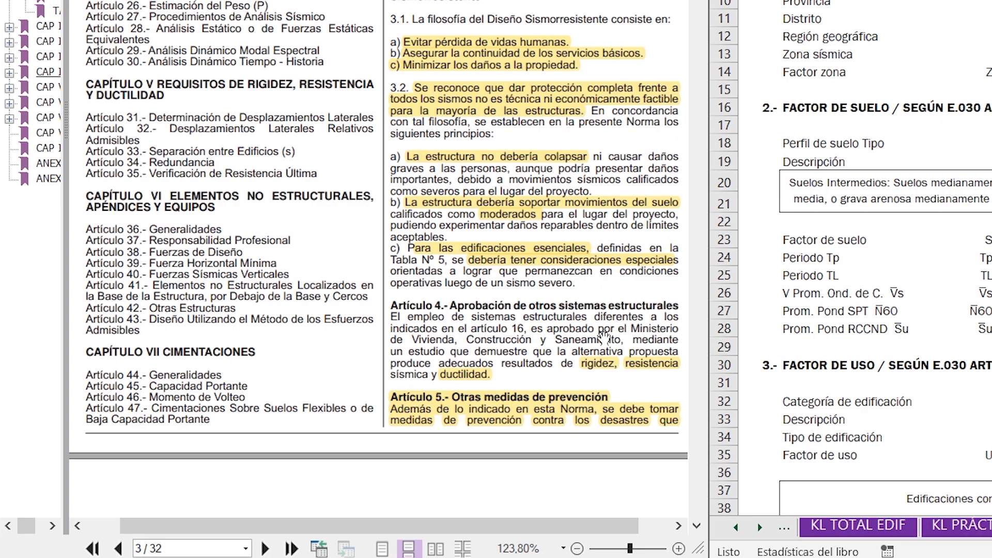
scroll(516, 309, "down", 10)
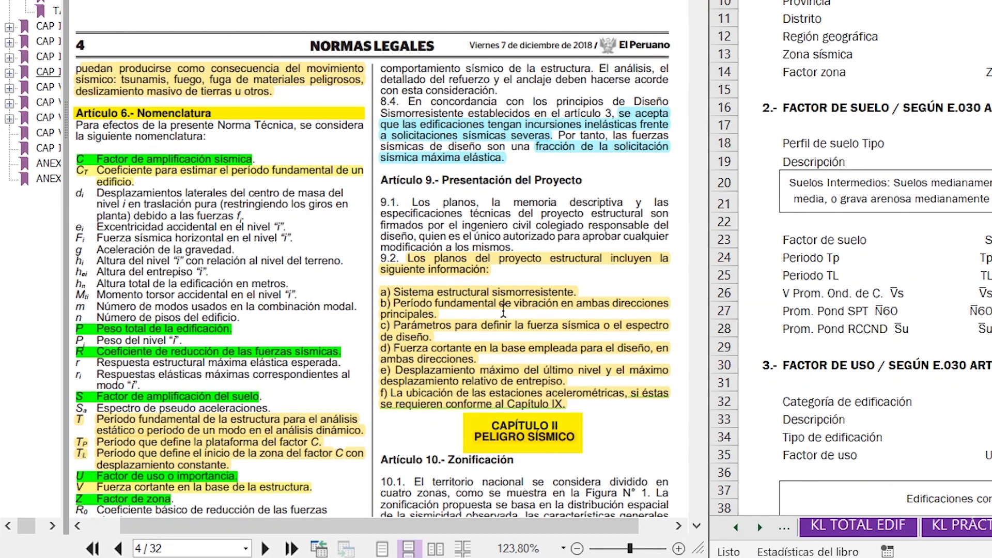
Step: Examine the Article 6 nomenclature and the Article 10 zoning text with its seismic zone map in the E.030 PDF
scroll(391, 279, "down", 3)
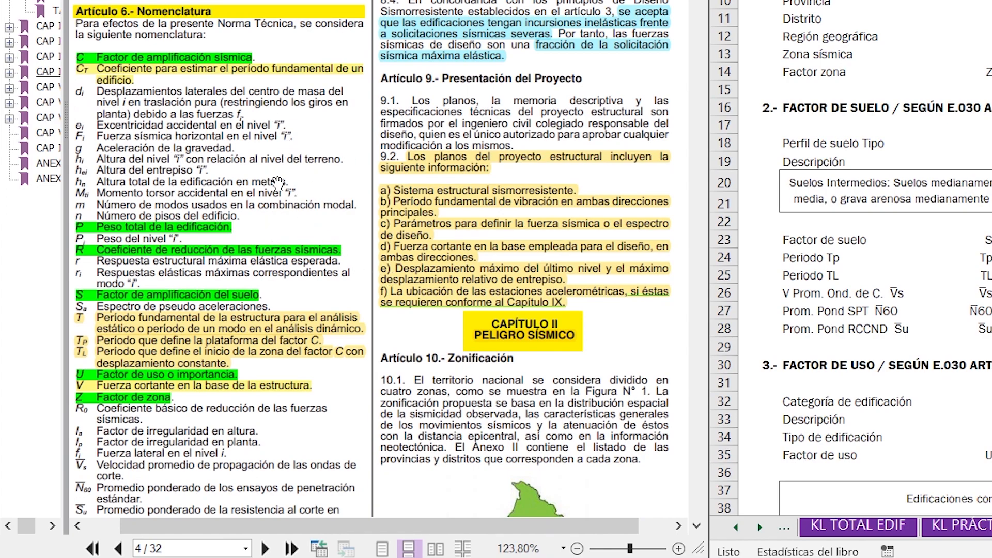
scroll(277, 183, "down", 3)
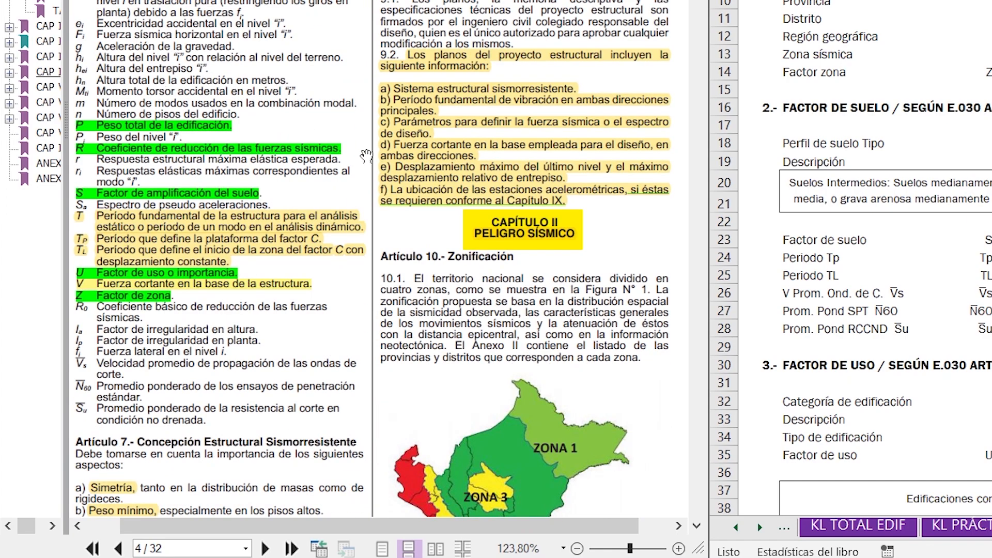
scroll(353, 114, "down", 3)
scroll(354, 114, "up", 2)
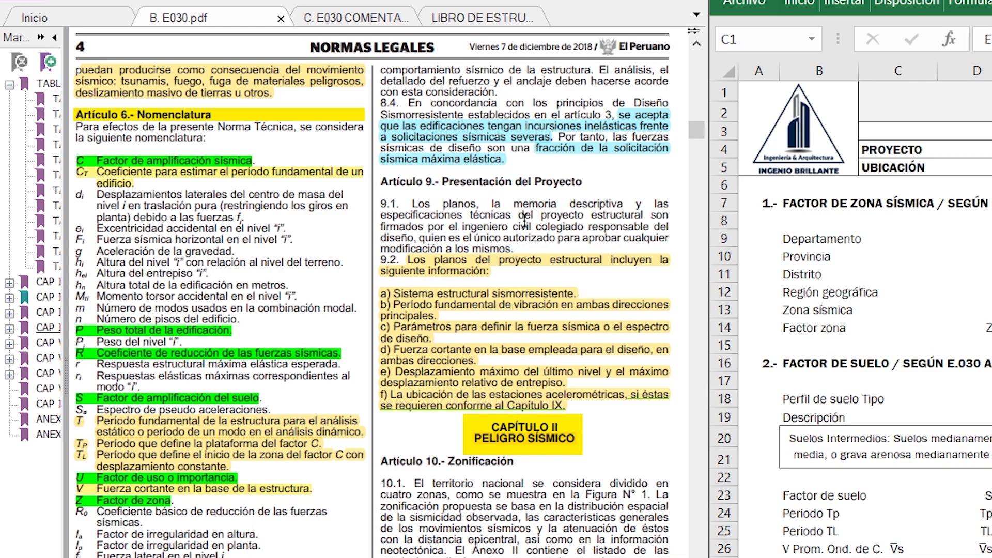
scroll(504, 293, "down", 5)
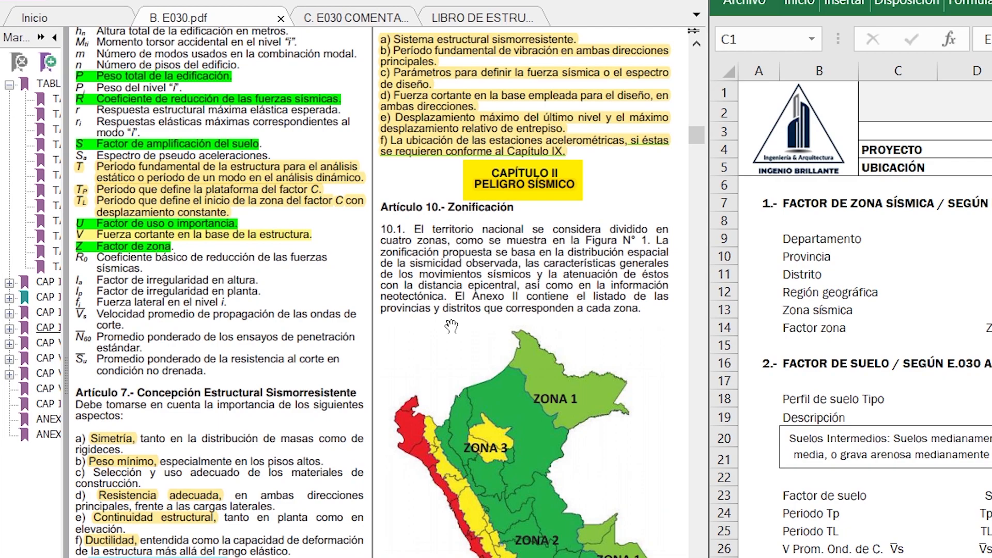
scroll(451, 326, "down", 1)
scroll(451, 326, "down", 2)
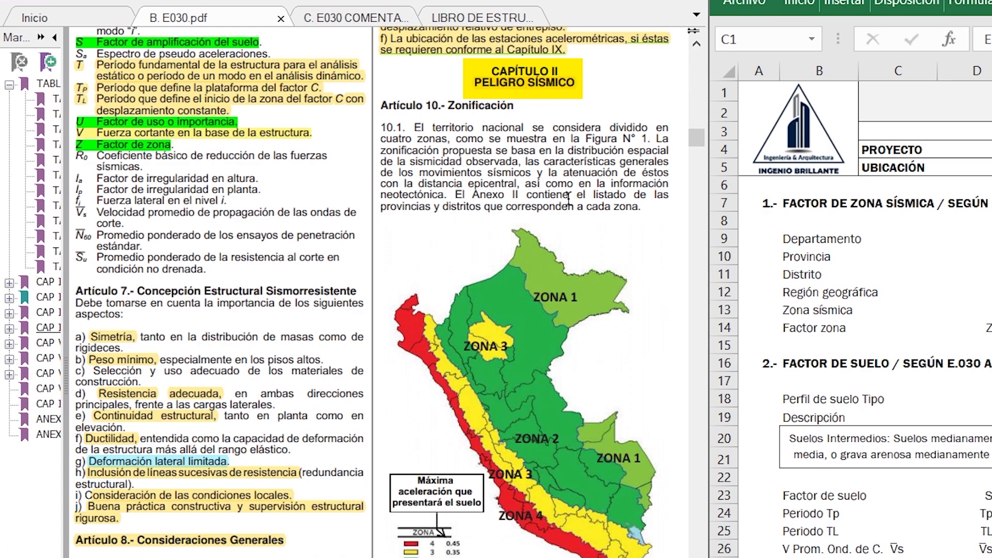
Step: Set the project location in the zone factor section to department Arequipa, province Caravelí and district Acarí
left_click(655, 184)
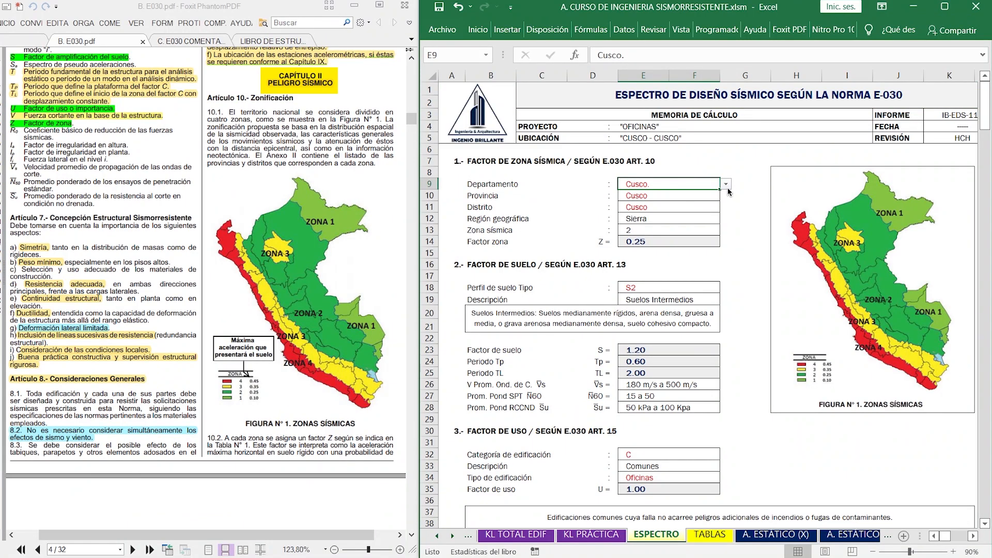
left_click(725, 184)
scroll(726, 219, "up", 3)
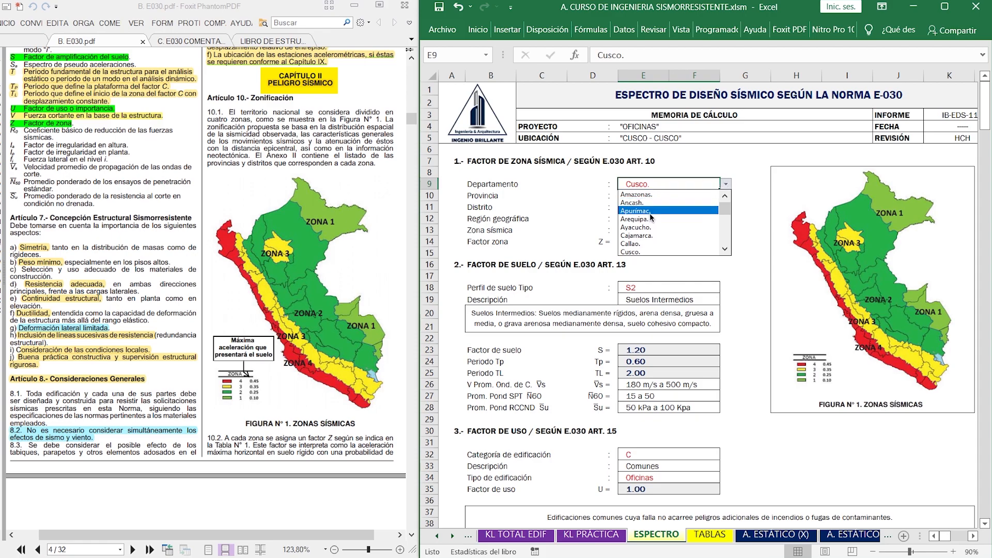
left_click(635, 219)
left_click(667, 196)
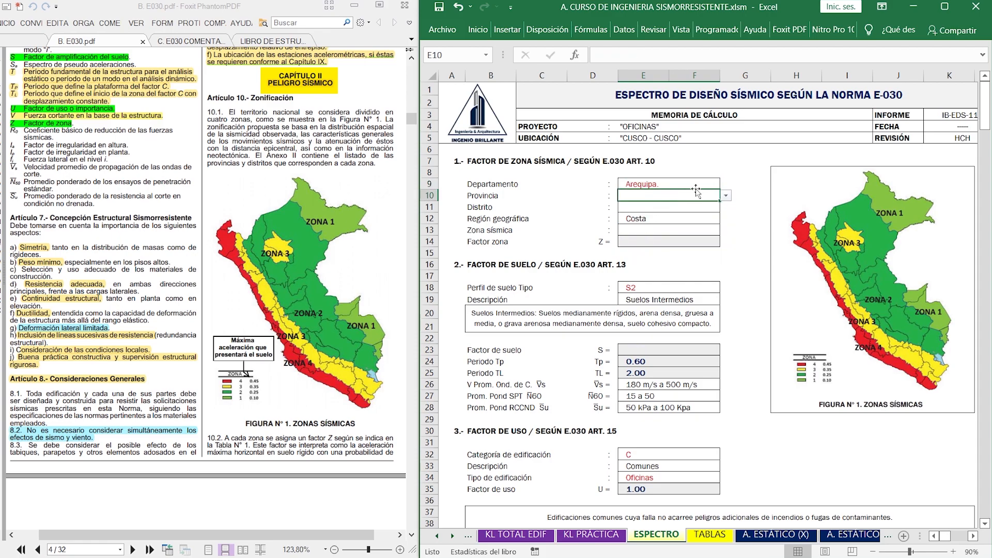
left_click(726, 197)
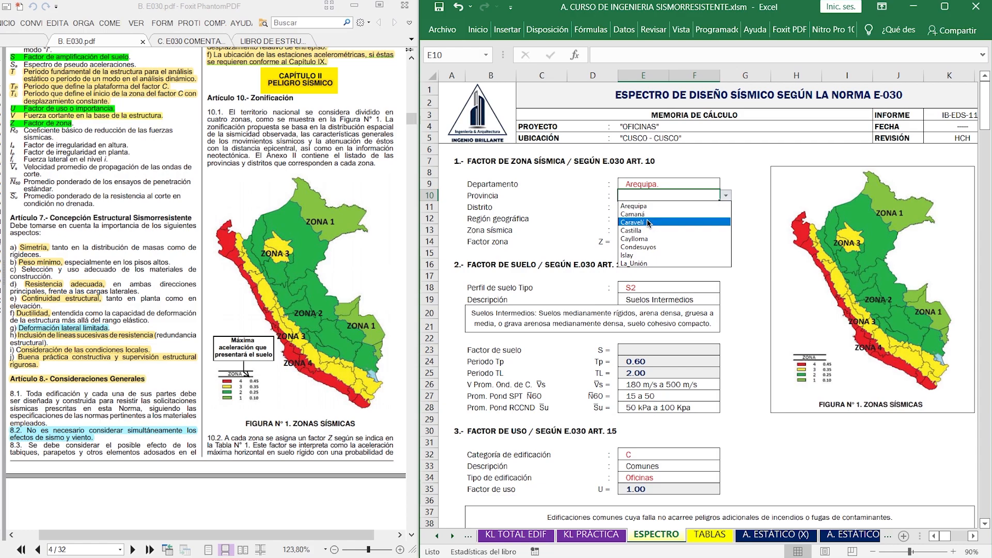
left_click(648, 222)
left_click(666, 206)
left_click(726, 208)
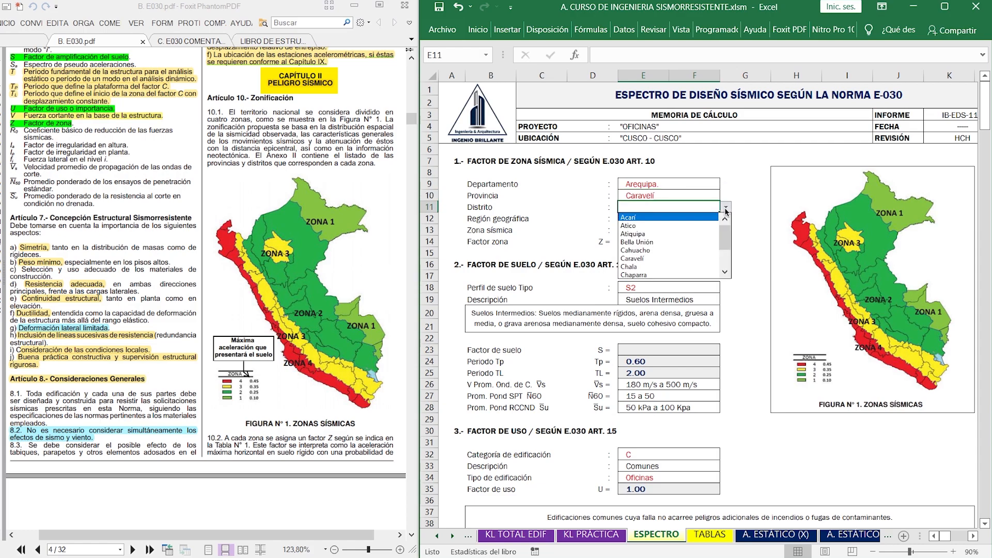
left_click(652, 218)
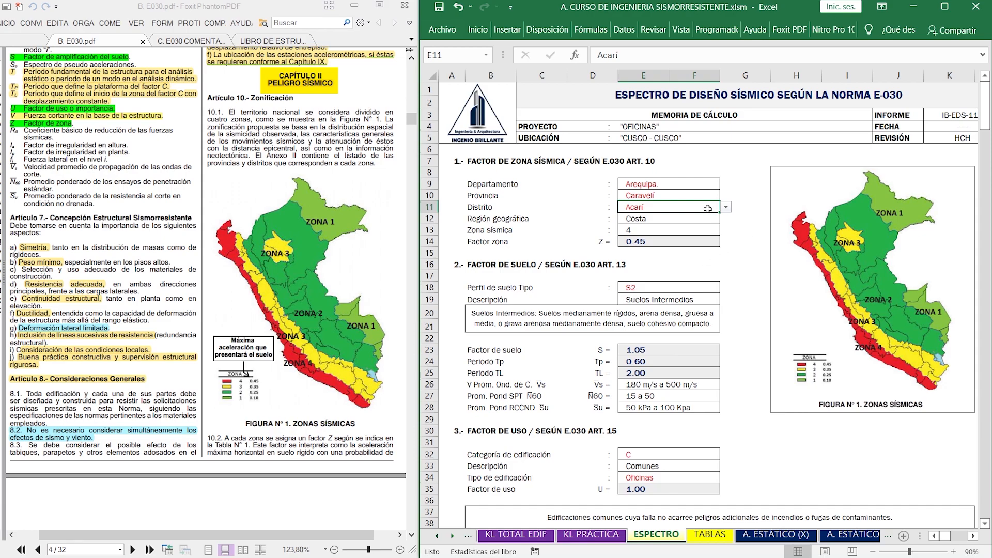
Step: Set the department, province and district in the zone factor section to Cusco
left_click(710, 187)
left_click(726, 183)
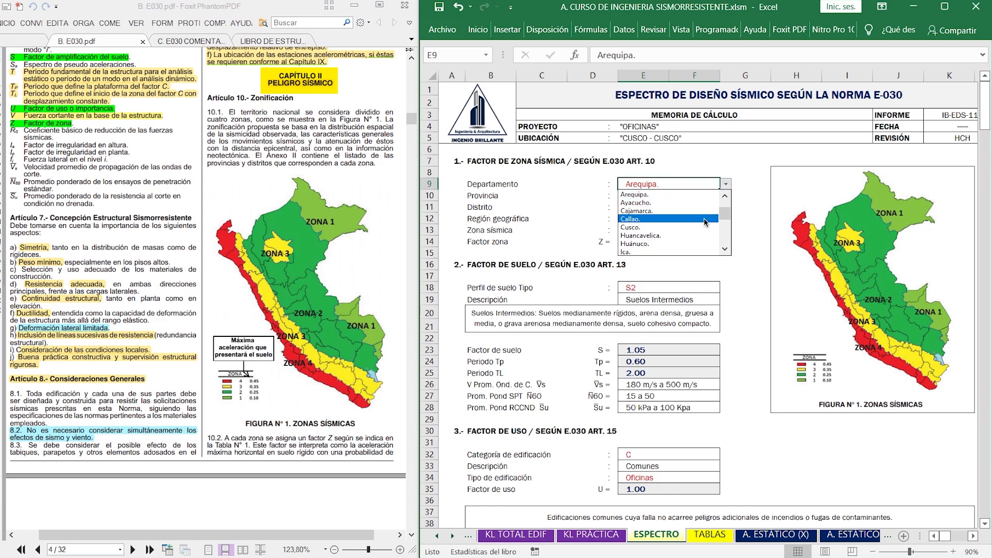
left_click(643, 228)
left_click(673, 196)
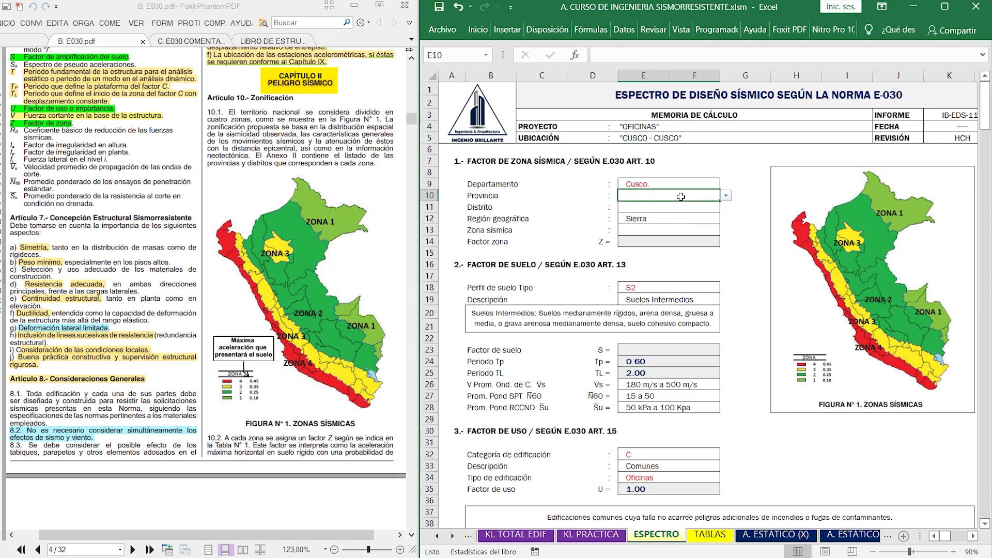
left_click(724, 196)
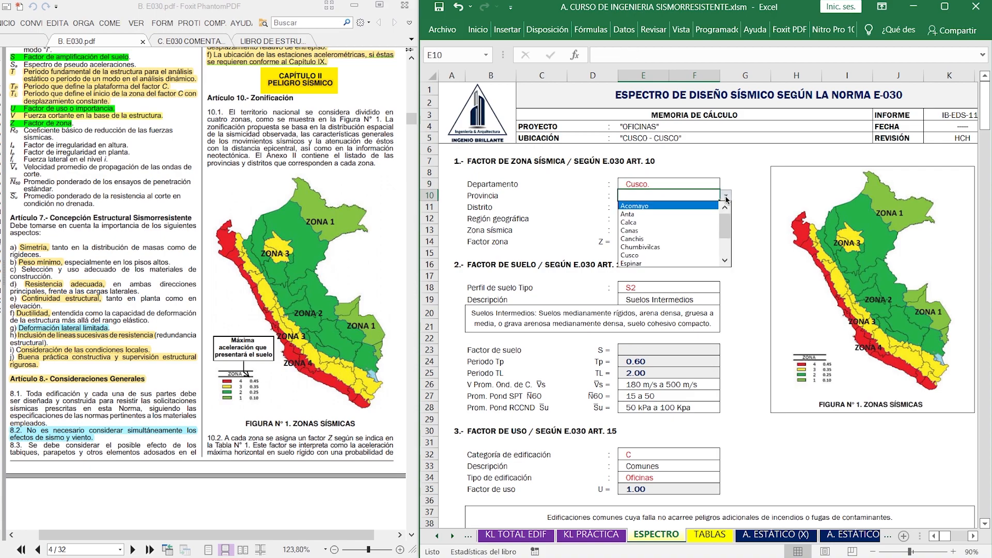
left_click(647, 256)
left_click(689, 207)
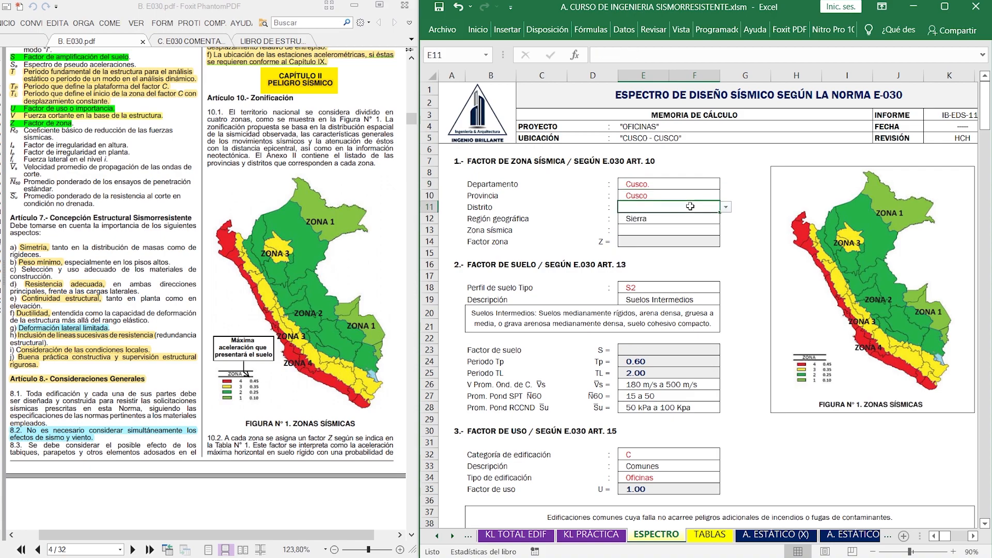
left_click(726, 206)
left_click(662, 225)
Step: Examine the seismic zone map and the zone factors "Z" in Table N° 1 of the E.030 PDF
scroll(325, 329, "down", 2)
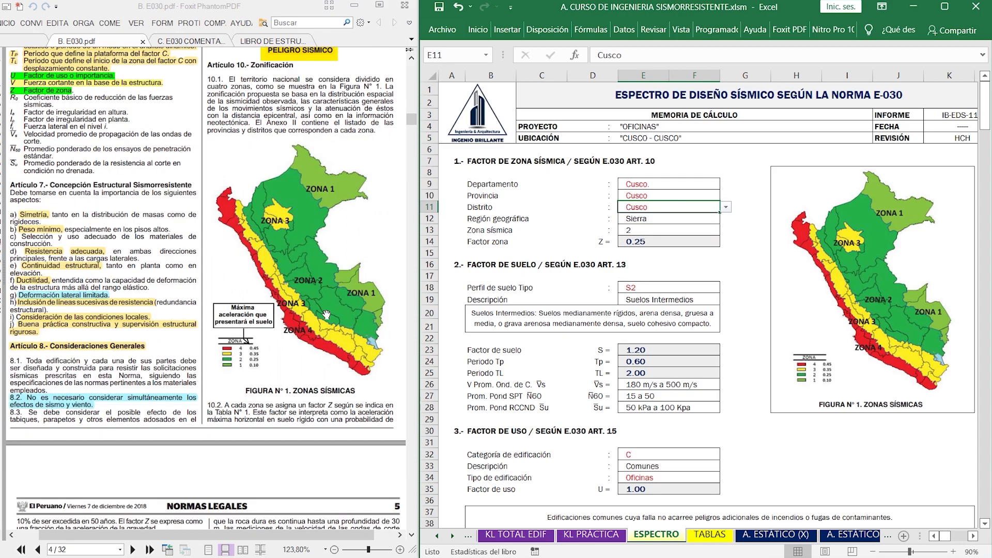
left_click_drag(284, 340, 296, 324)
scroll(272, 310, "down", 3)
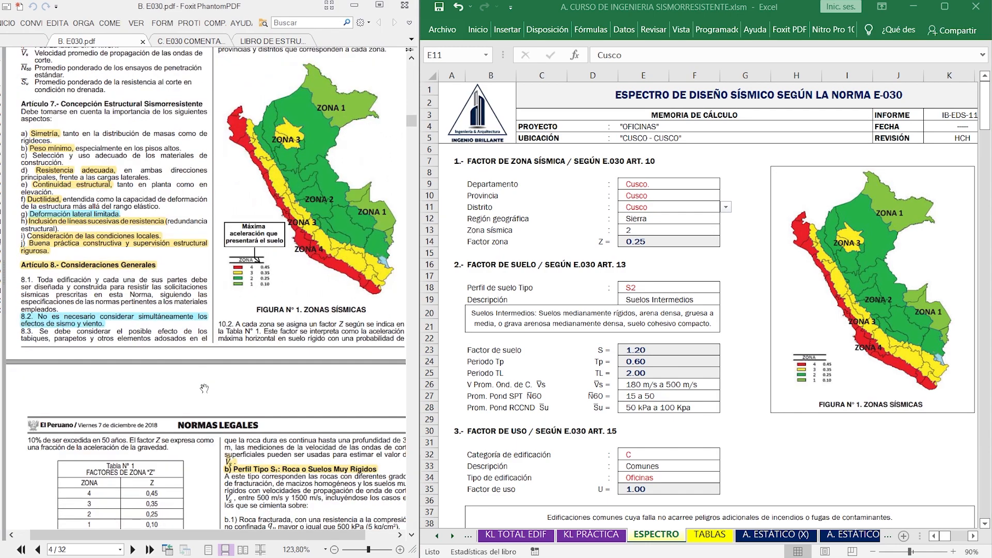
scroll(177, 408, "down", 2)
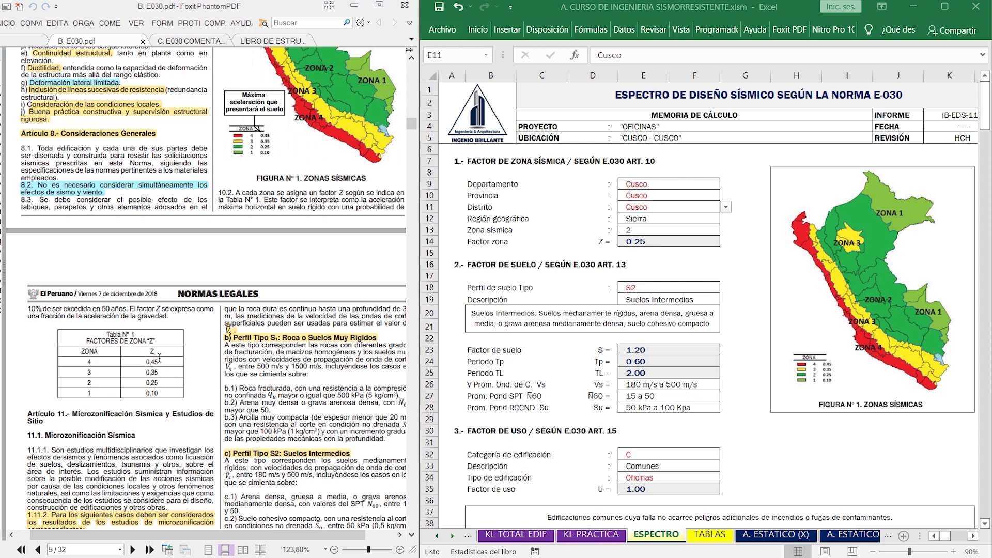
scroll(243, 294, "down", 4)
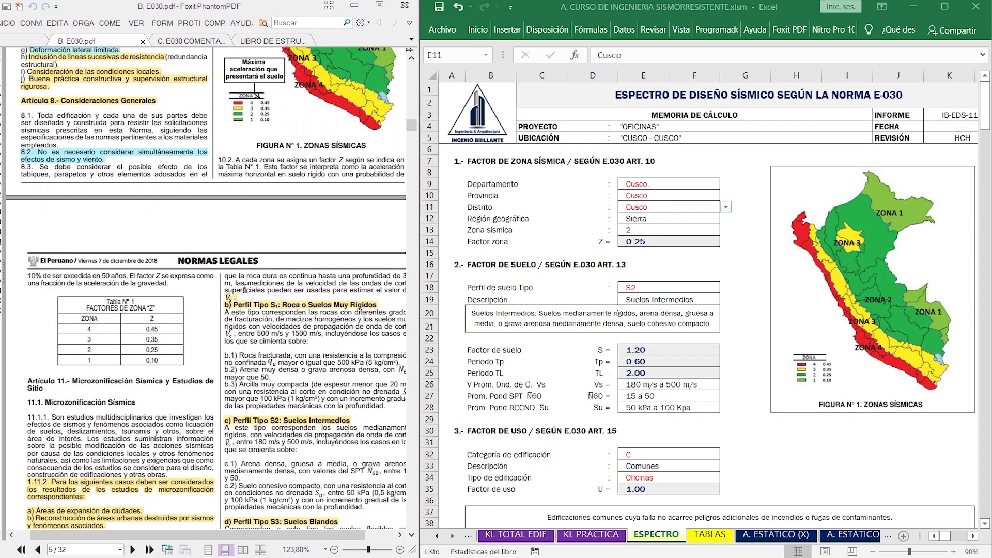
Step: Go to Annex II of the E.030 PDF and examine its seismic zone tables by province and district
key("alt+Left")
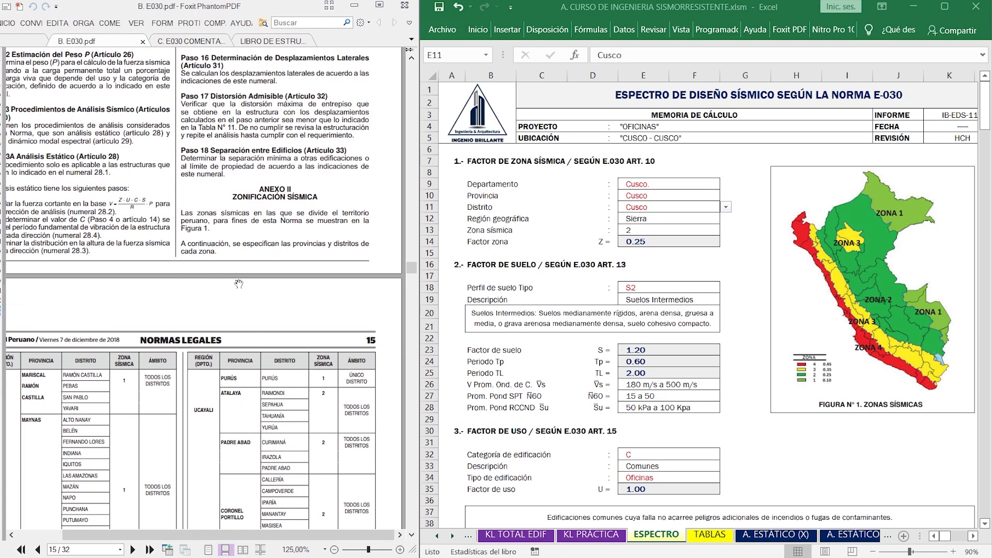
left_click_drag(259, 291, 297, 161)
scroll(248, 240, "down", 5)
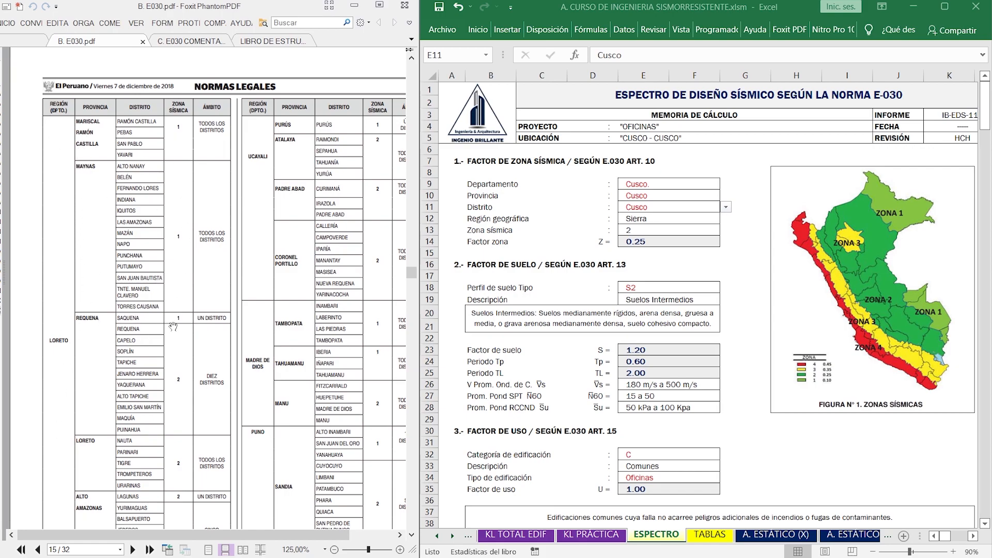
Step: Return to Table N° 1 of the E.030 PDF and examine the zone factors "Z"
scroll(184, 402, "up", 3)
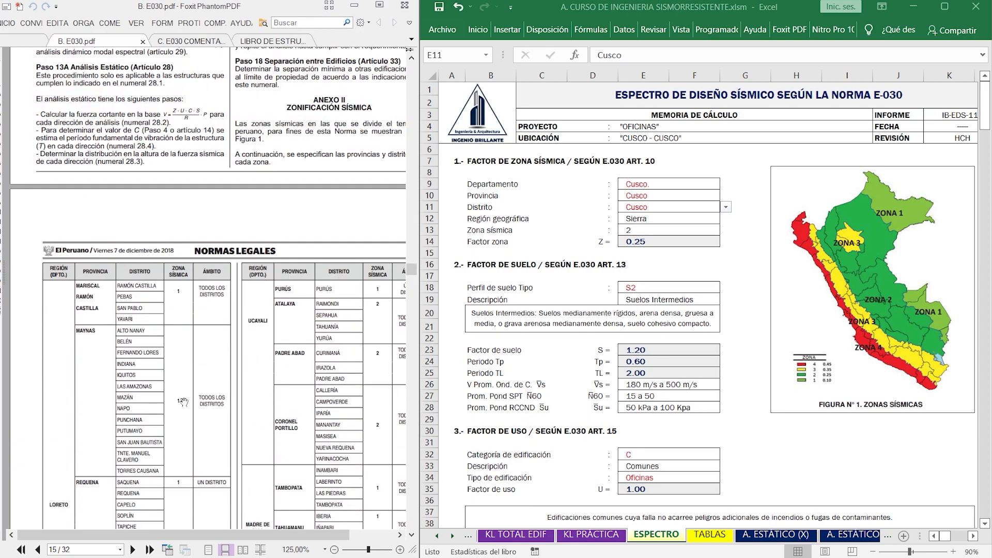
left_click(3, 94)
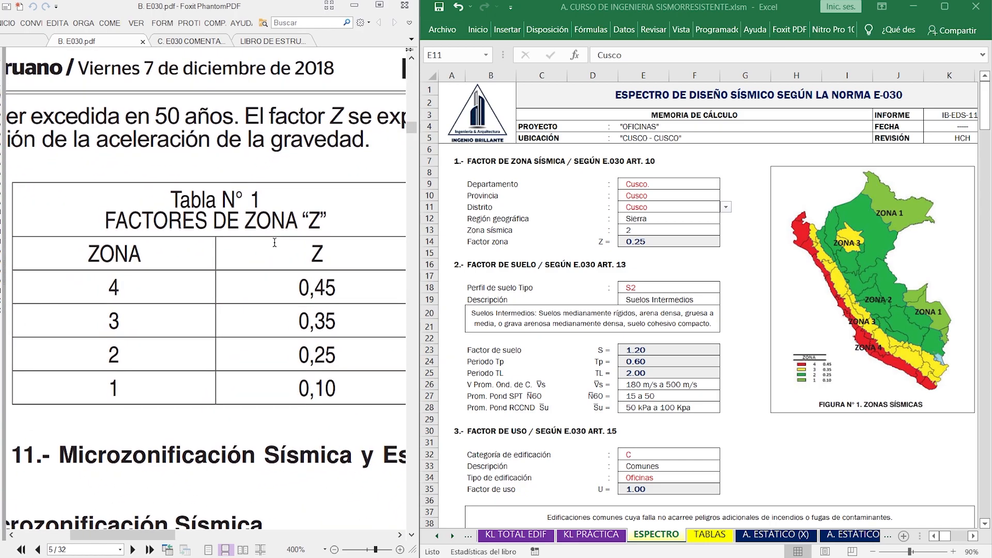
scroll(275, 242, "down", 5)
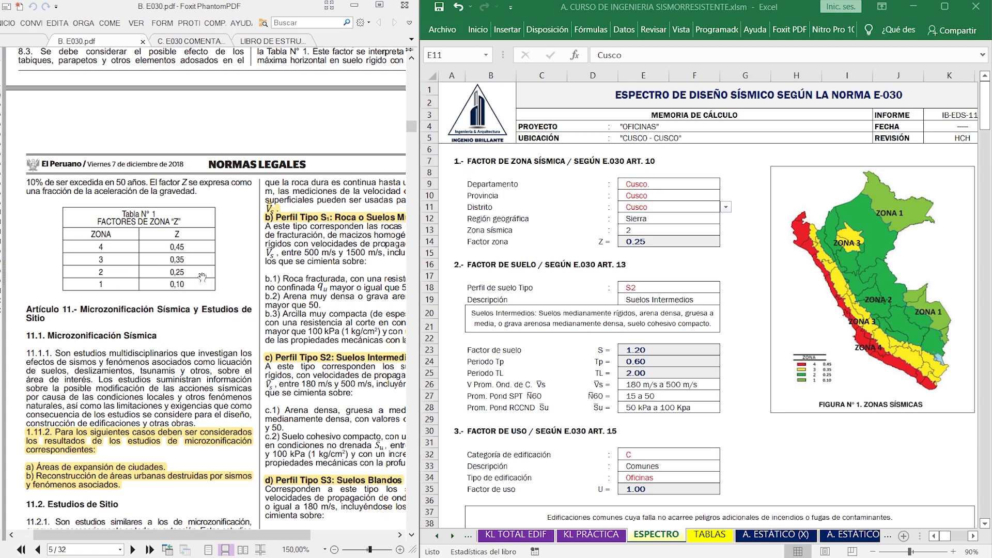
left_click_drag(195, 274, 197, 209)
Step: Set the soil profile type in the soil factor section to S1
left_click(583, 279)
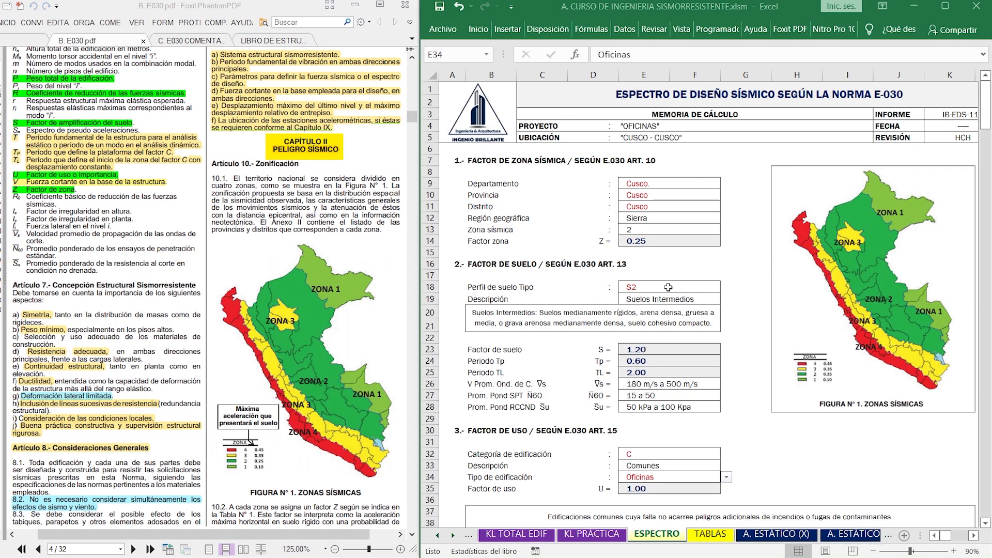
left_click(692, 287)
left_click(727, 288)
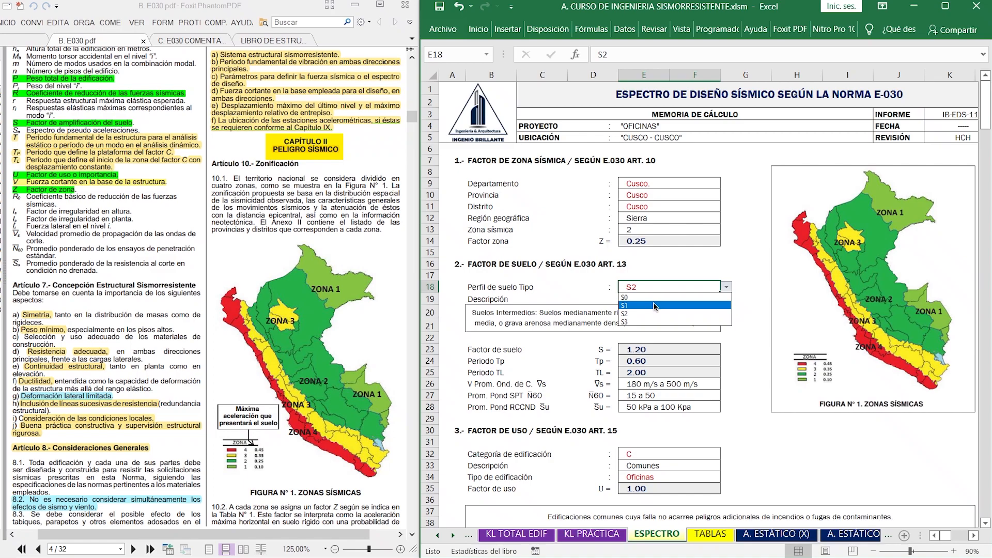
left_click(654, 305)
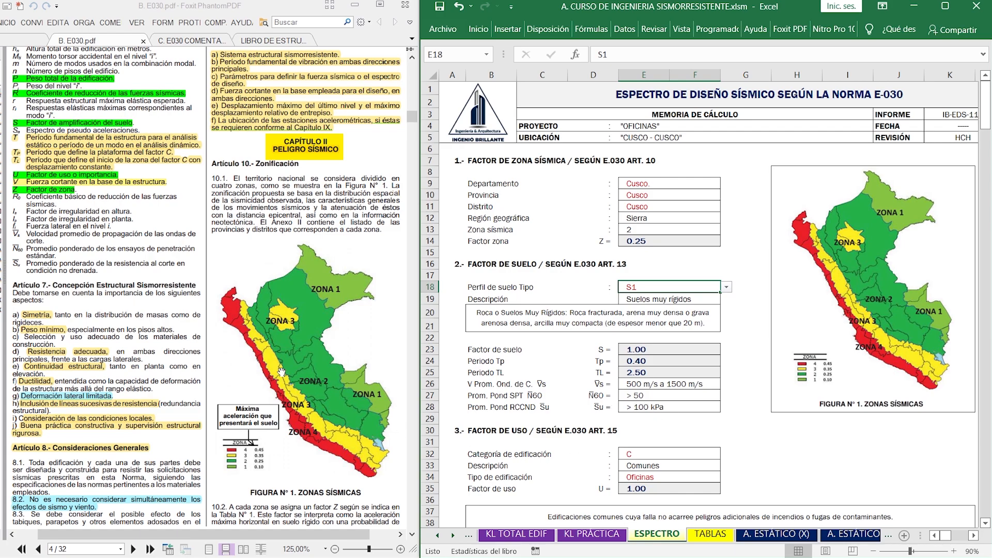
Step: Examine the soil profile descriptions in the E.030 PDF and the S1 row of Table N° 2
scroll(290, 369, "down", 8)
scroll(289, 369, "down", 8)
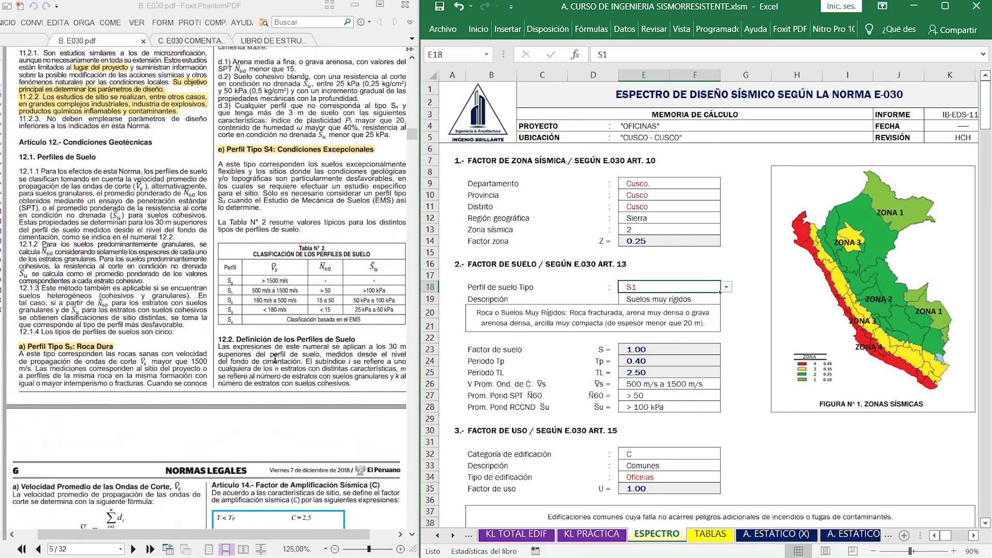
scroll(275, 357, "up", 5)
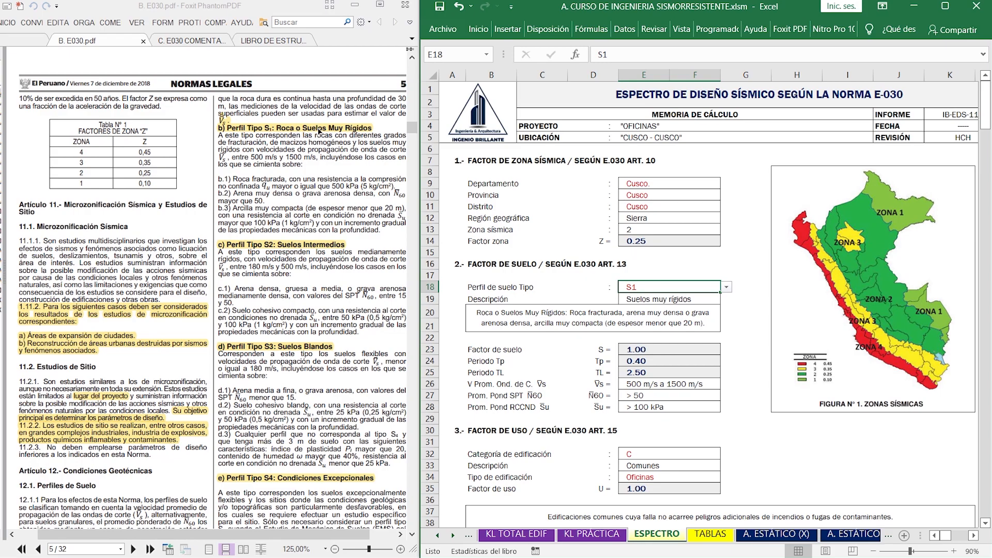
scroll(328, 133, "down", 5)
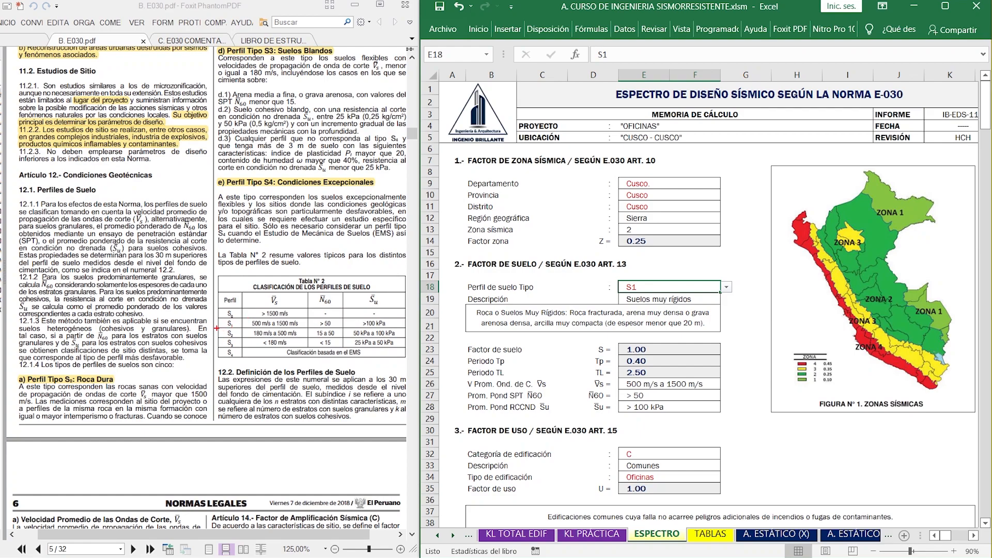
left_click_drag(217, 318, 405, 328)
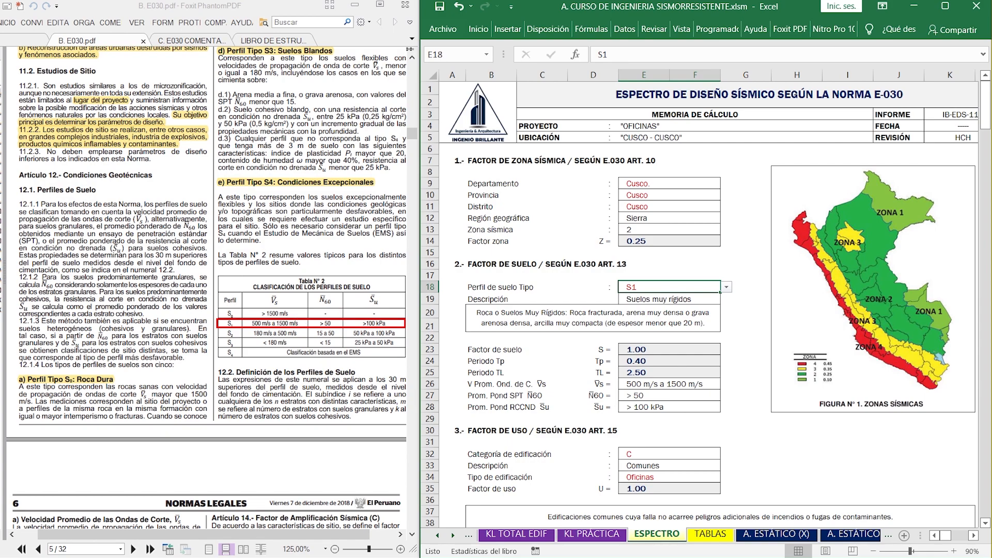
key("ctrl+z")
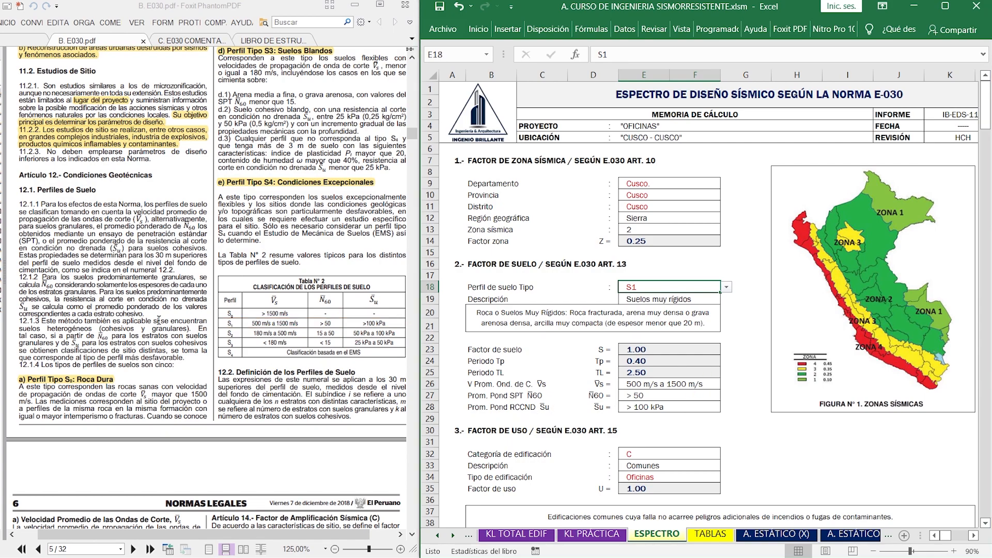
Step: Look up the soil factor "S" for zone Z2 and profile S1 in Table N° 3 and compare it with the template
scroll(159, 320, "down", 1)
scroll(191, 377, "down", 3)
scroll(191, 380, "down", 15)
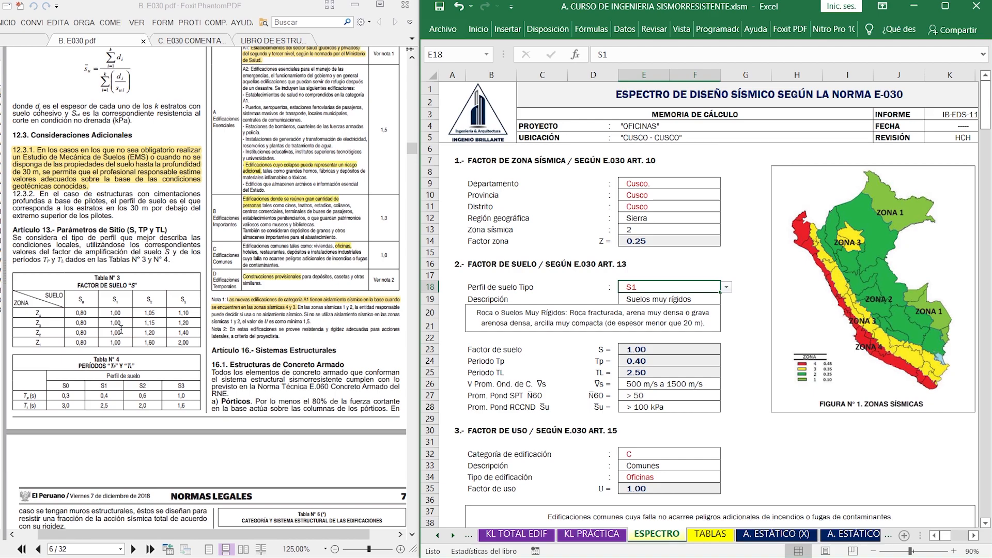
scroll(120, 329, "up", 2)
left_click_drag(215, 229, 294, 230)
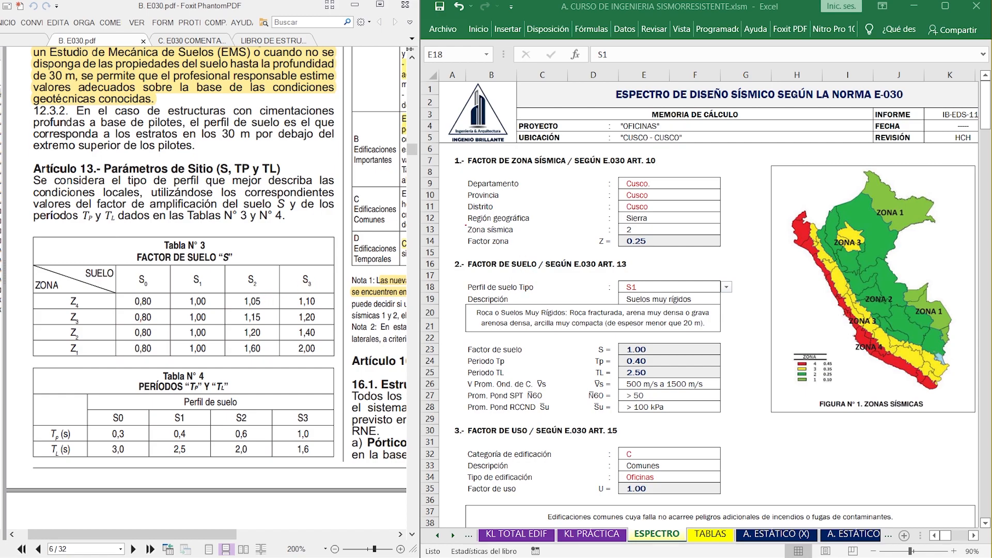
mouse_move(463, 222)
left_mouse_down()
mouse_move(535, 239)
mouse_move(731, 236)
left_mouse_up()
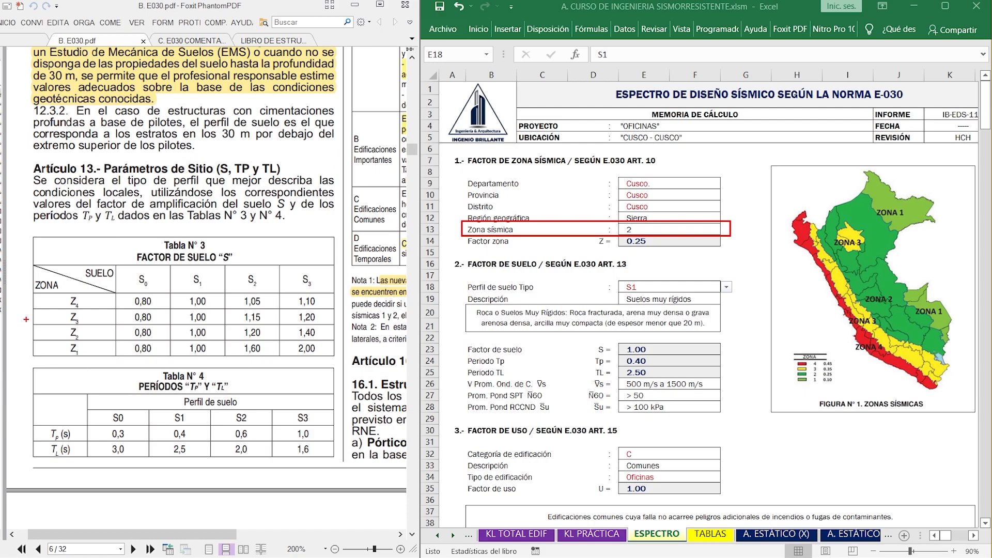
mouse_move(33, 325)
left_mouse_down()
mouse_move(129, 361)
mouse_move(324, 355)
mouse_move(334, 340)
left_mouse_up()
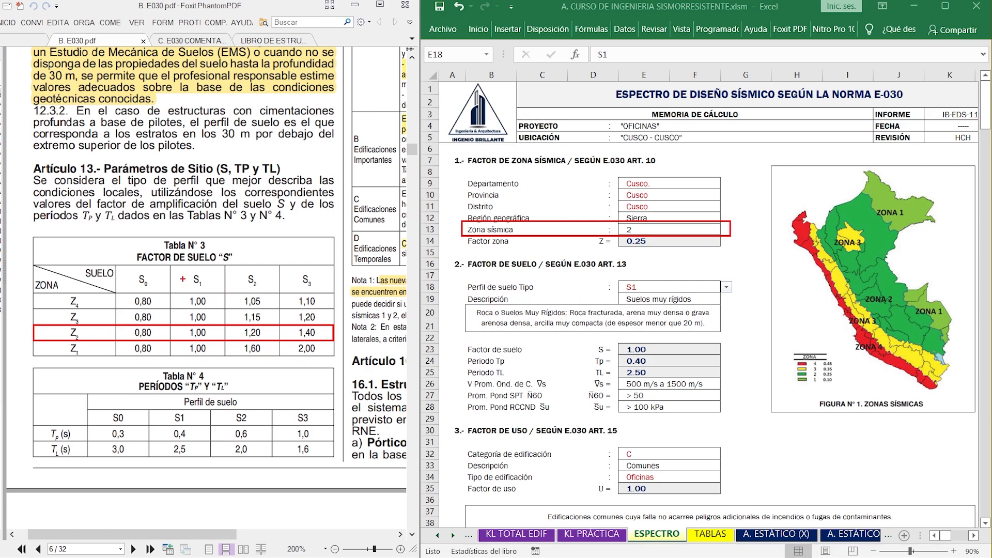
left_click_drag(174, 267, 222, 329)
key("ctrl+z")
left_click_drag(170, 266, 229, 341)
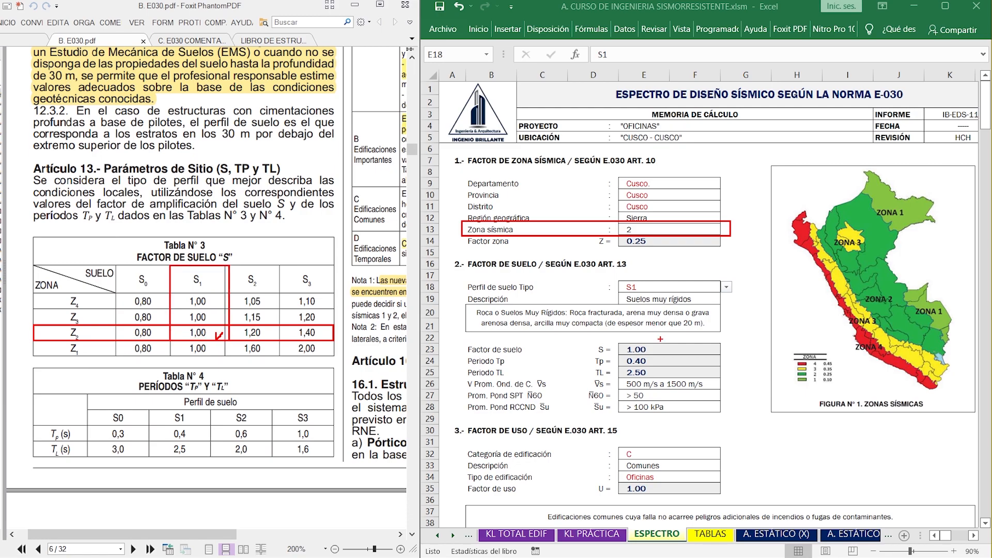
left_click_drag(665, 349, 679, 341)
Step: Look up the periods TP and TL for profile S1 in Table N° 4 and compare them with the template
mouse_move(151, 411)
left_mouse_down()
mouse_move(201, 468)
mouse_move(211, 456)
left_mouse_up()
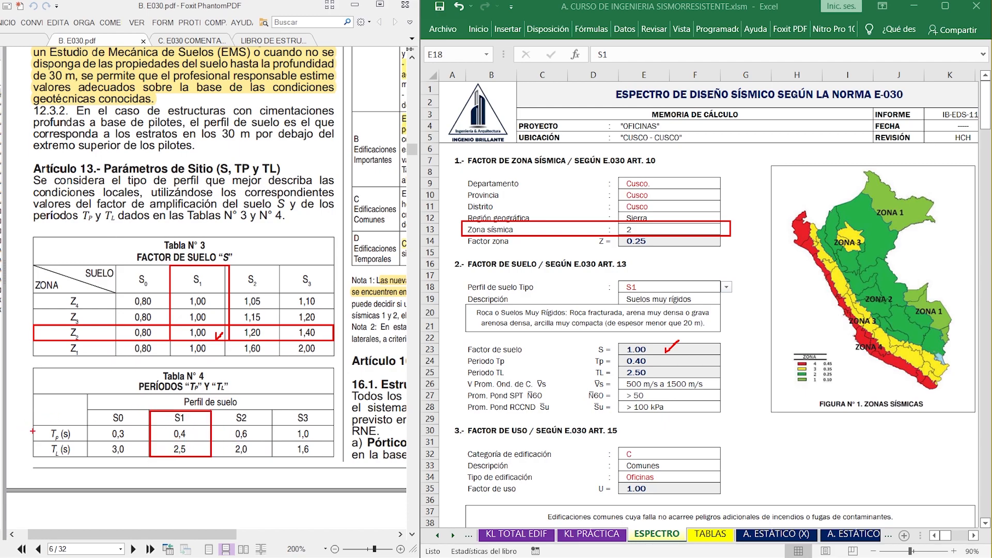
mouse_move(35, 420)
left_mouse_down()
mouse_move(66, 456)
mouse_move(190, 480)
mouse_move(211, 457)
left_mouse_up()
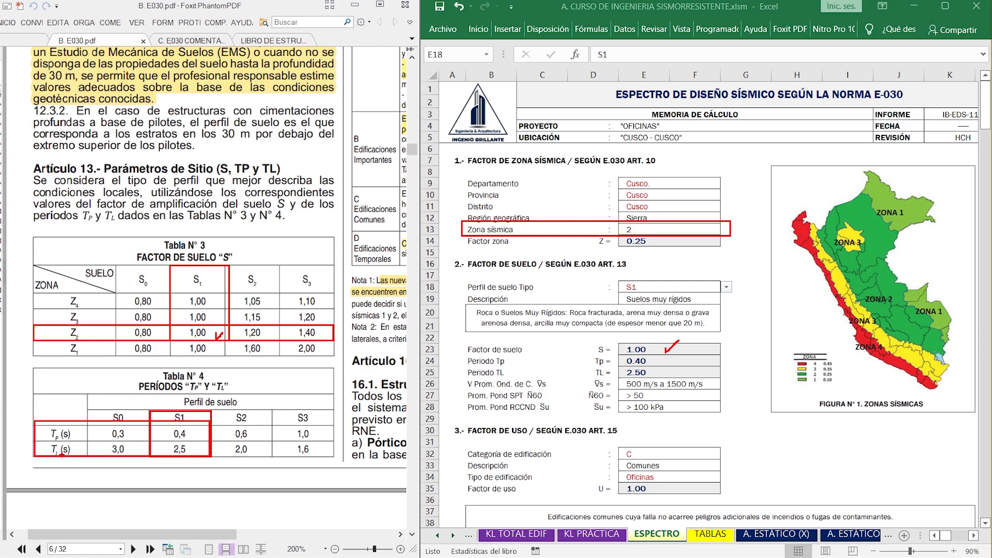
mouse_move(670, 362)
left_mouse_down()
mouse_move(683, 356)
mouse_move(695, 367)
left_mouse_up()
key("Escape")
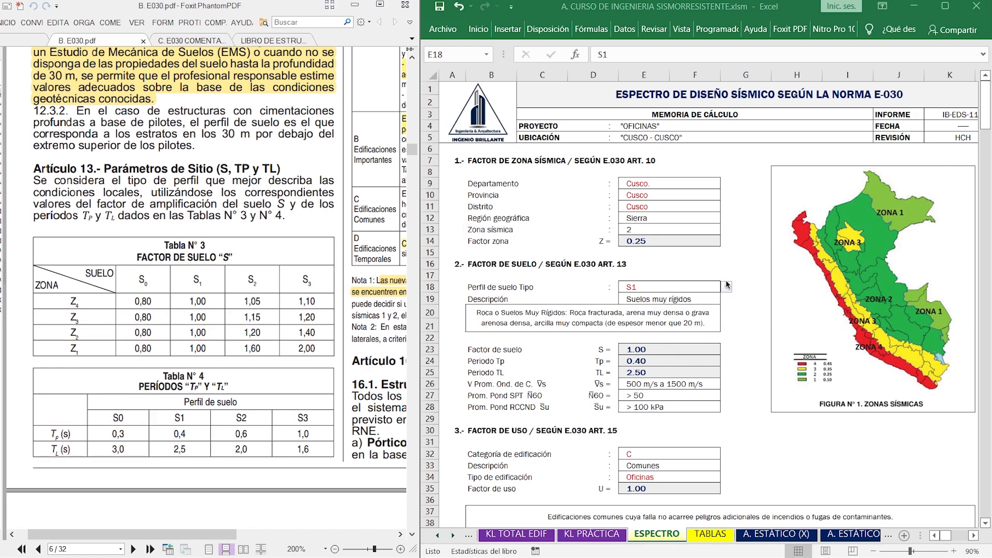
Step: Set the soil profile type in the soil factor section to S2
left_click(726, 288)
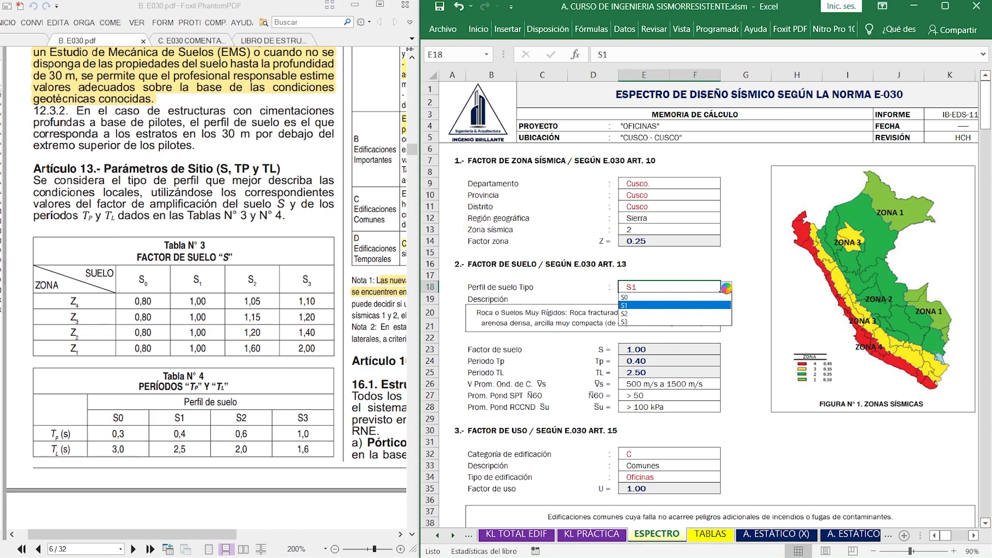
left_click(656, 314)
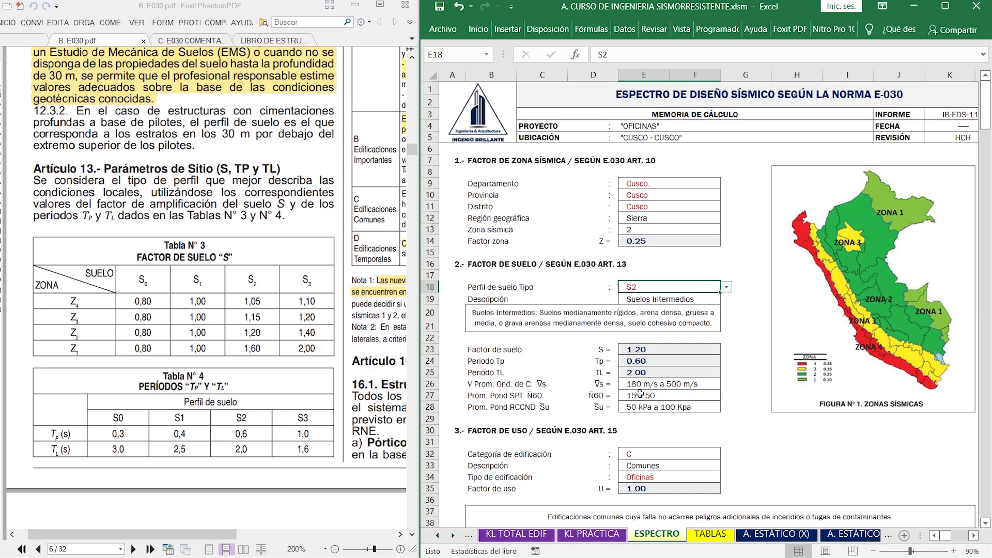
Step: Examine the building categories and use factors "U" in Table N° 5 under Article 15 of the E.030 PDF
scroll(641, 410, "down", 1)
scroll(641, 411, "down", 2)
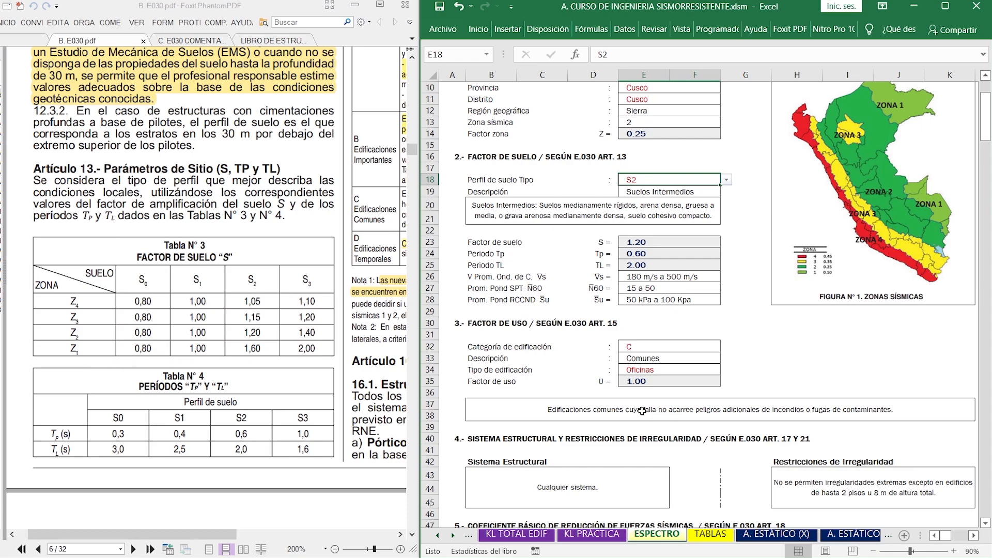
left_click(380, 280)
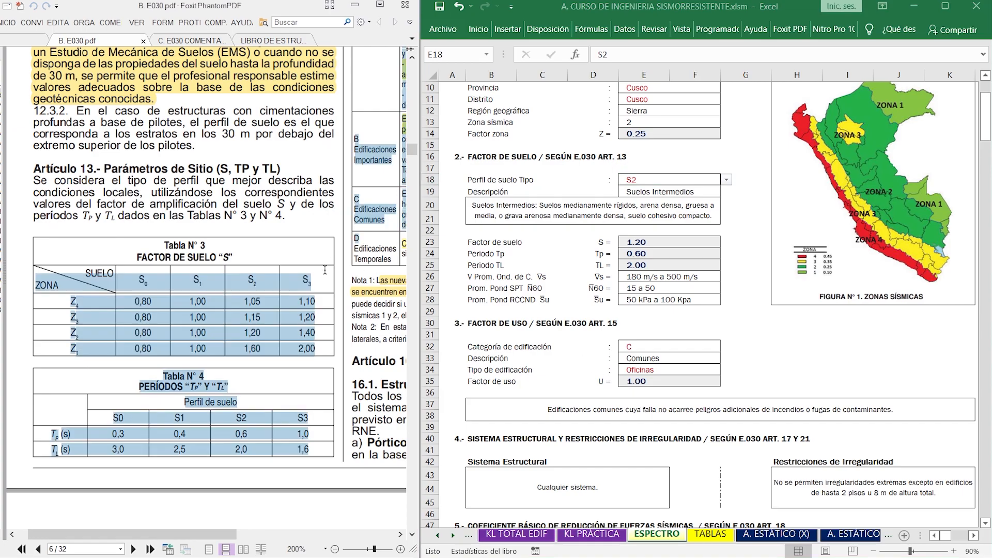
left_click_drag(290, 191, 22, 434)
scroll(185, 310, "up", 5)
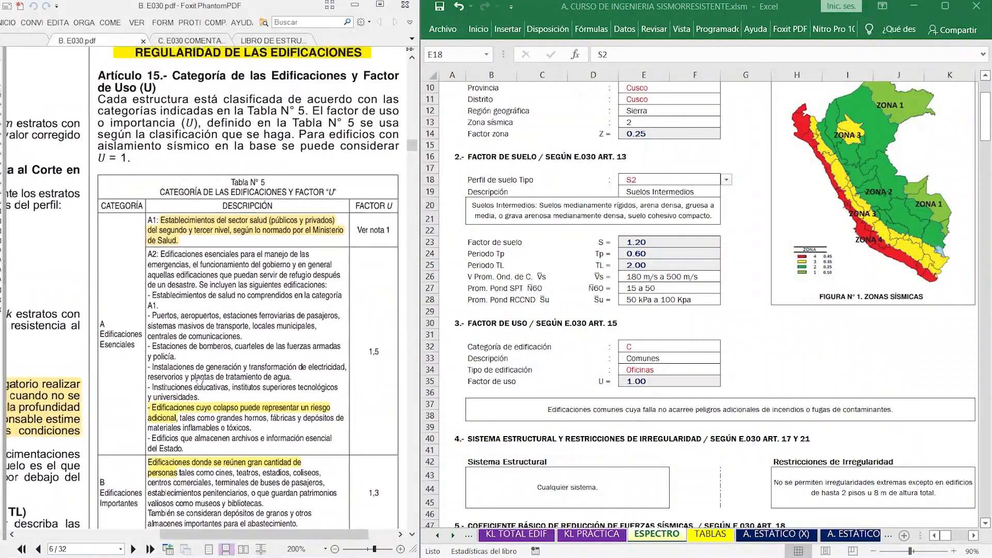
left_click_drag(184, 440, 174, 408)
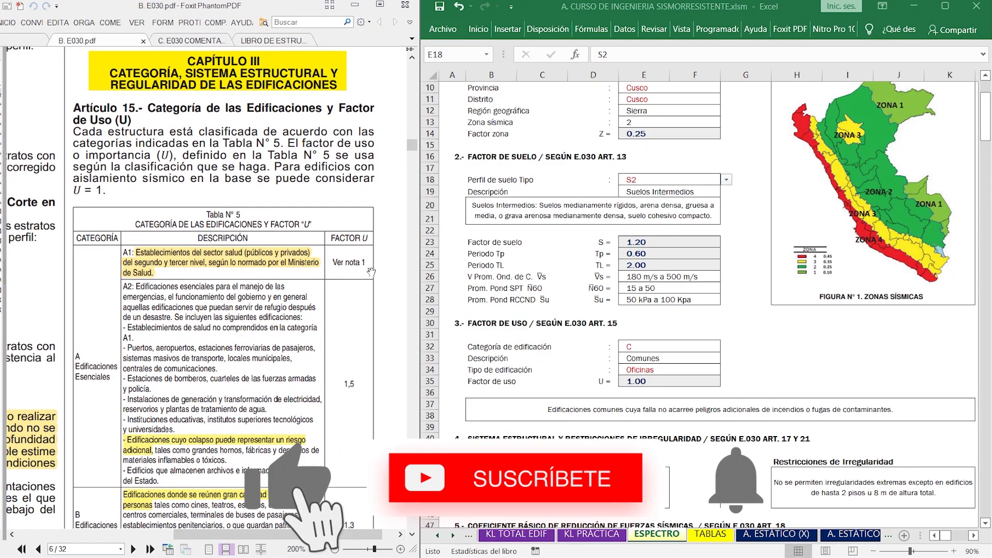
scroll(356, 315, "down", 1)
left_click_drag(355, 316, 358, 183)
scroll(357, 183, "down", 1)
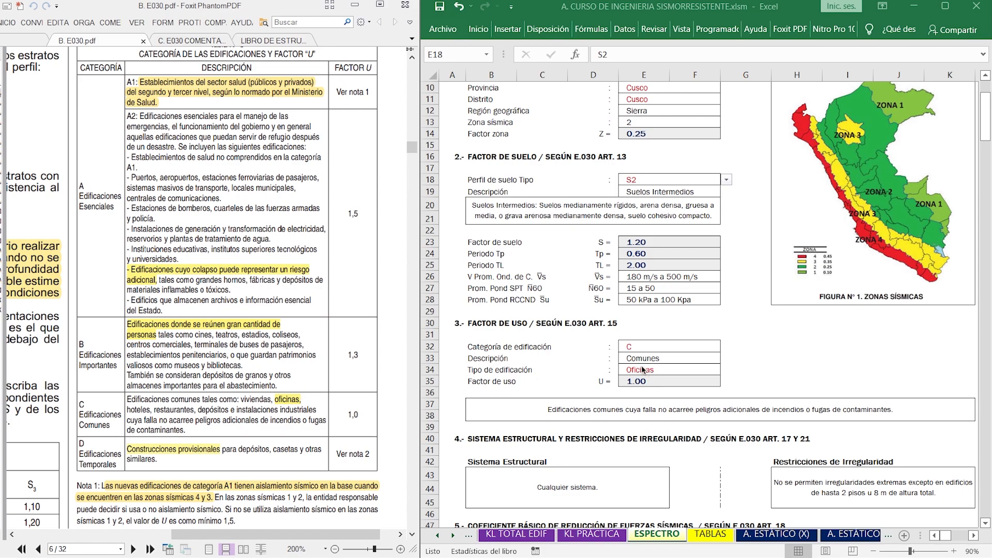
Step: Set the building category in the use factor section to A1 and consult the notes below Table N° 5 in the PDF
left_click(655, 349)
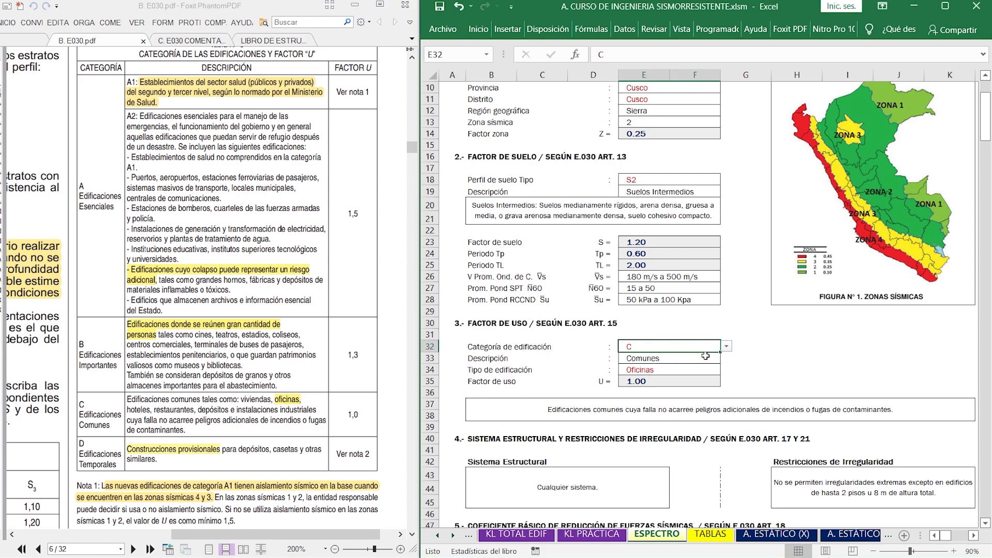
left_click(726, 348)
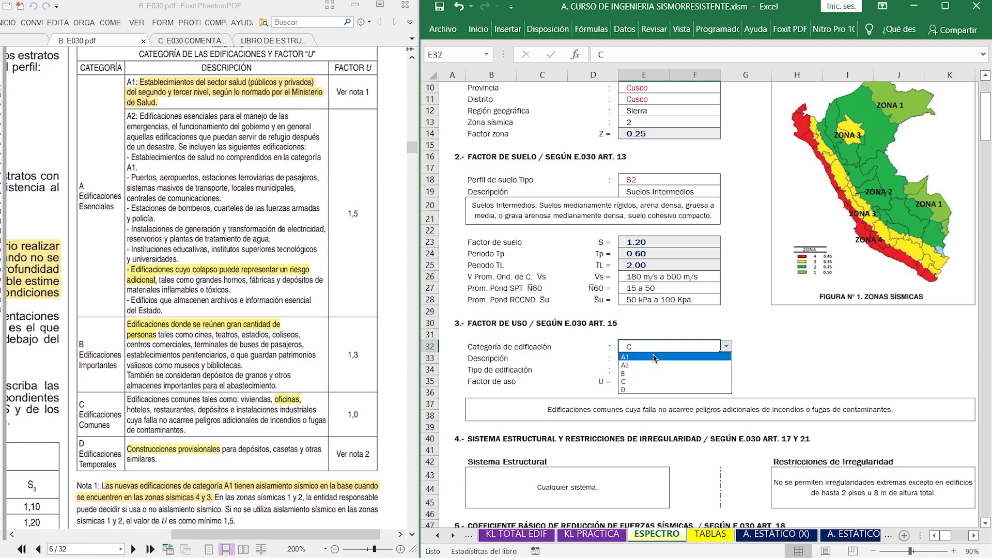
left_click(626, 357)
left_click(249, 460)
scroll(239, 392, "down", 3)
left_click_drag(239, 392, 260, 391)
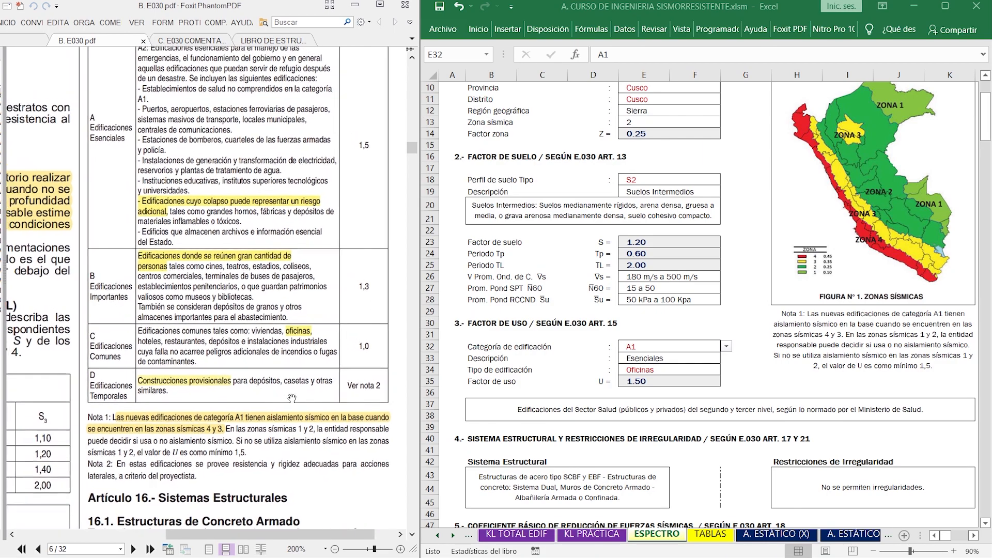
Step: Switch the building category in the use factor section to A2, then to B
left_click(728, 347)
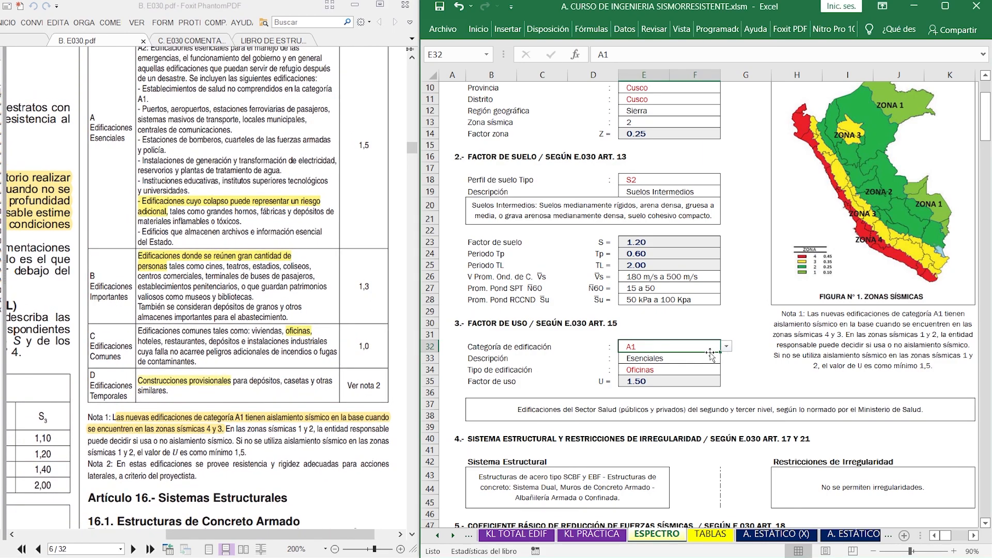
left_click(726, 347)
left_click(687, 364)
left_click(724, 347)
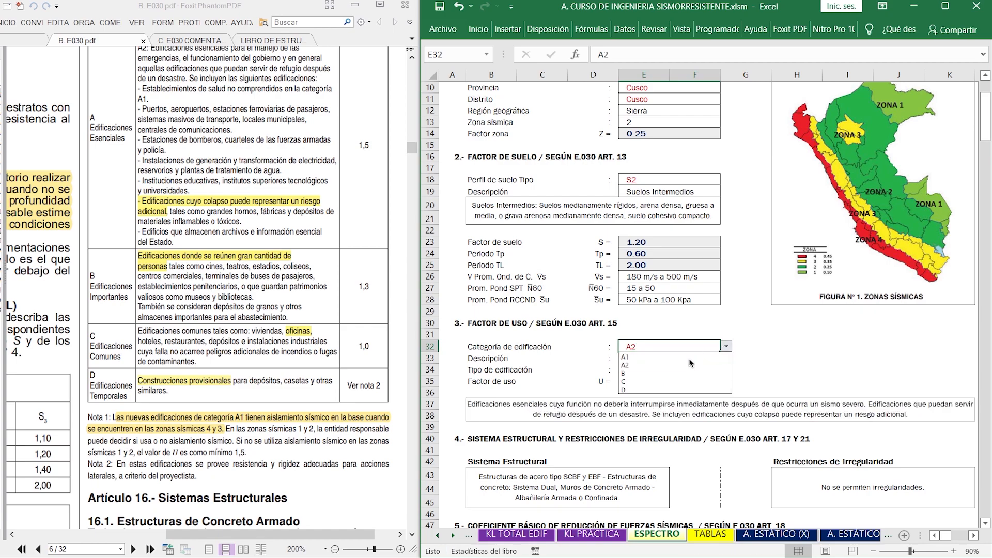
left_click(716, 374)
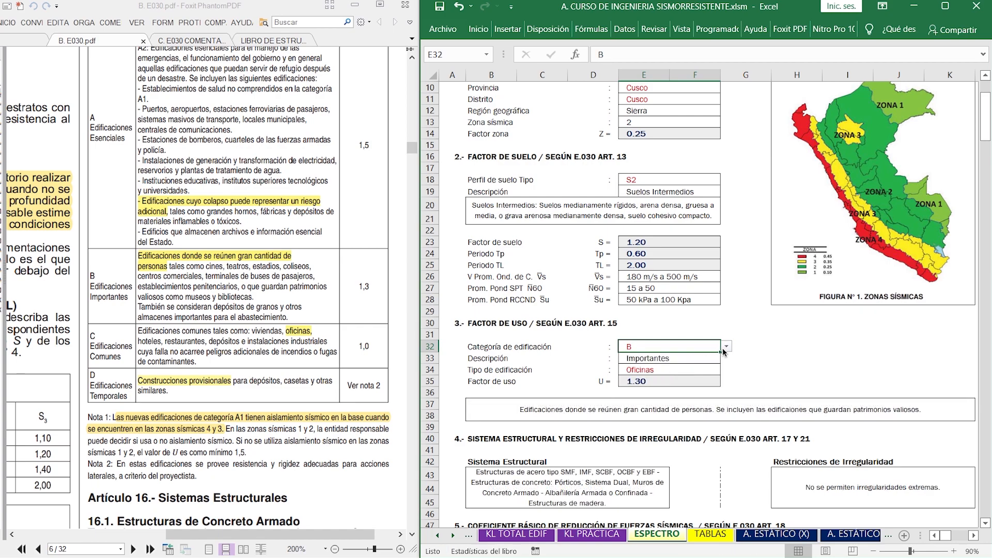
Step: Set the building type in the use factor section to Bibliotecas and browse the other types available for category B
left_click(674, 372)
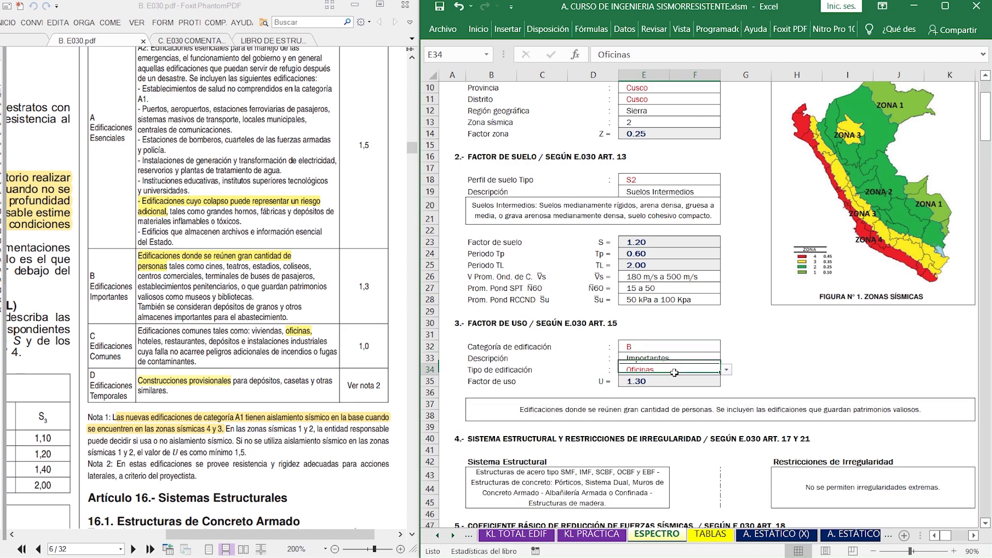
left_click(727, 370)
left_click(692, 388)
left_click(727, 370)
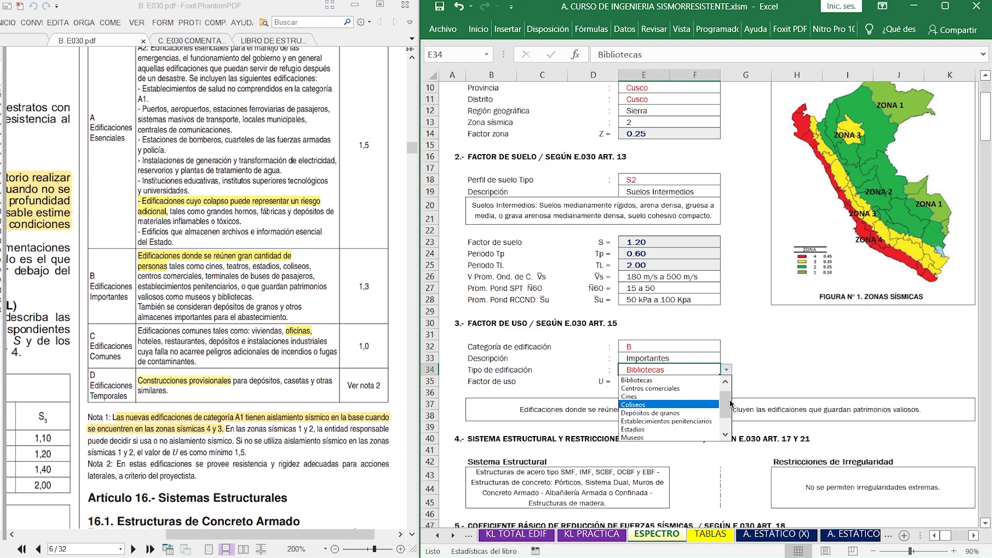
scroll(722, 394, "down", 1)
left_click(713, 359)
Step: Set the building category in the use factor section back to C
left_click(708, 347)
left_click(726, 346)
left_click(659, 383)
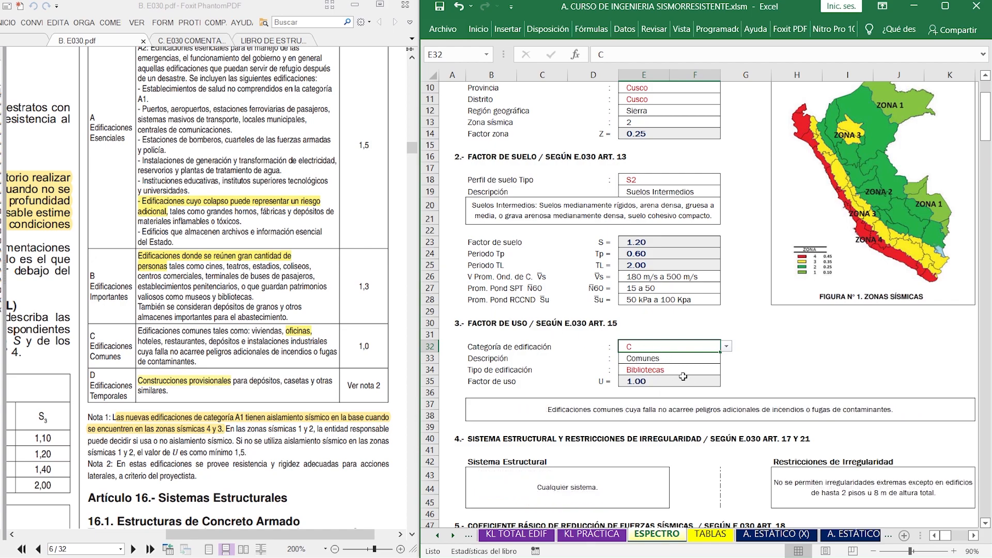
Step: Set the building type in the use factor section to Oficinas
left_click(717, 370)
left_click(726, 370)
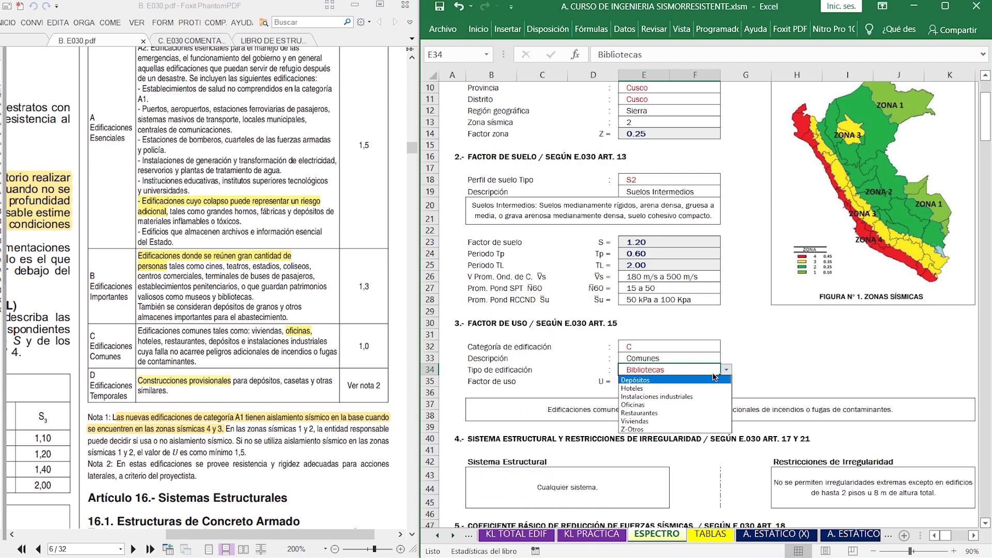
left_click(669, 403)
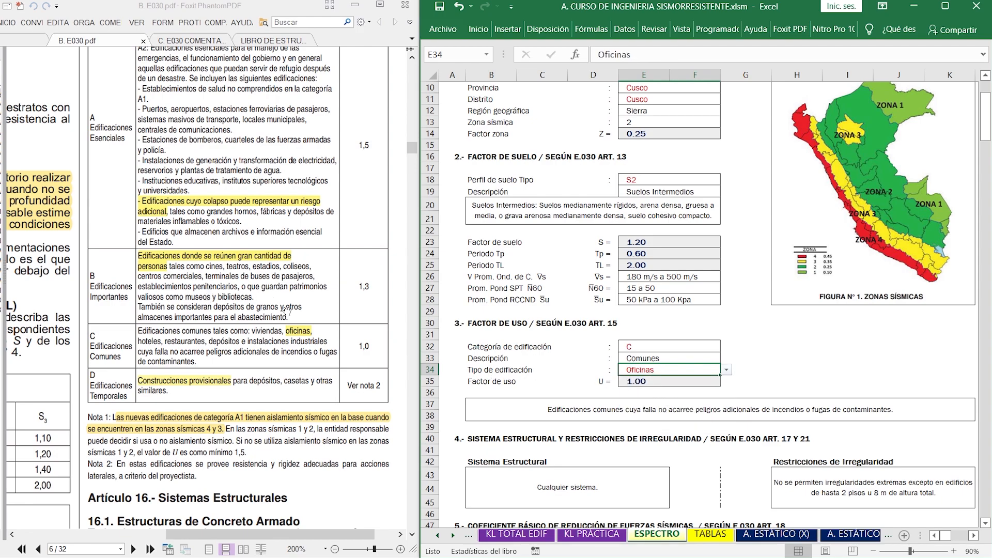
Step: Frame Table N° 5 in the PDF and its category C row, and examine the use factor assigned to common buildings
left_click_drag(312, 291, 306, 363)
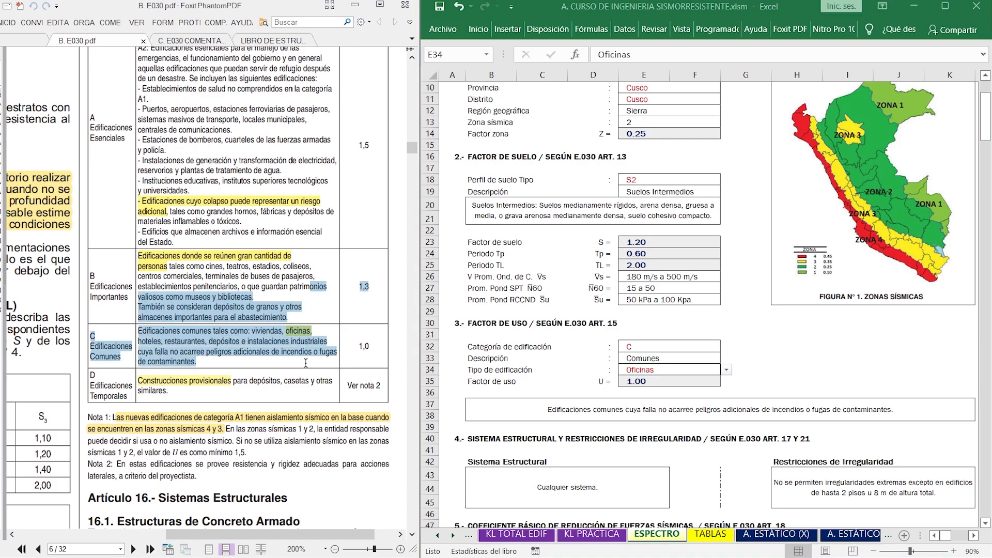
left_click(333, 309)
left_click_drag(336, 287, 329, 394)
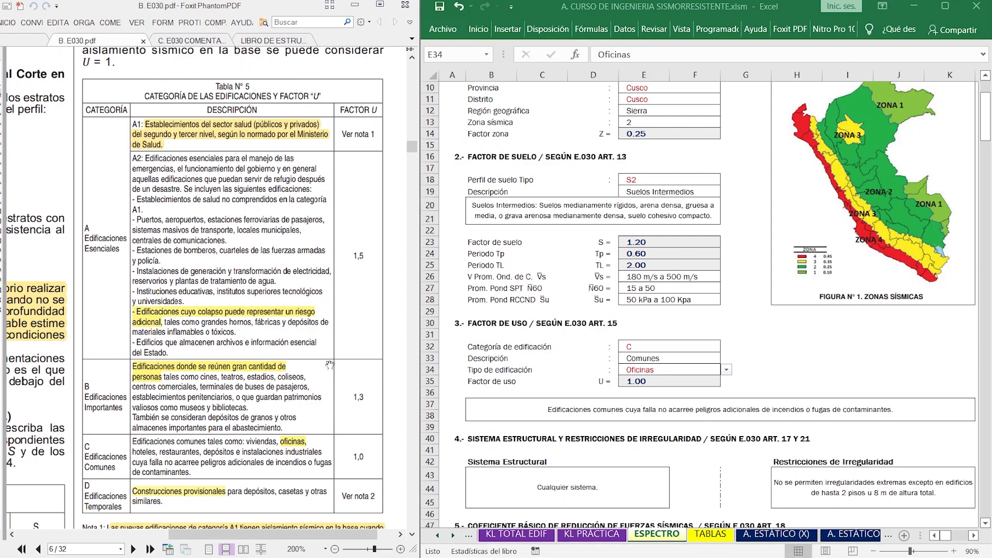
mouse_move(68, 75)
left_mouse_down()
mouse_move(145, 258)
mouse_move(406, 479)
mouse_move(406, 508)
left_mouse_up()
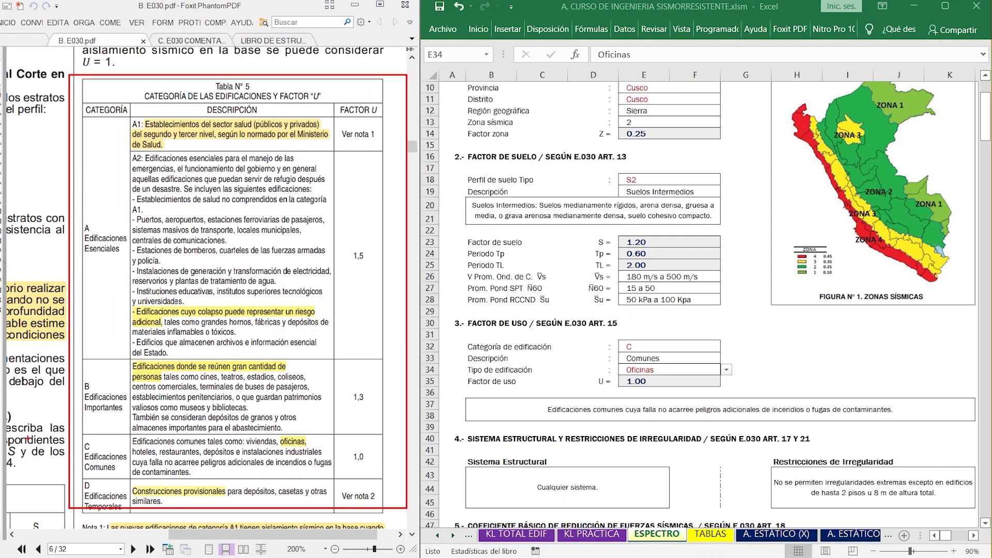
mouse_move(74, 429)
left_mouse_down()
mouse_move(93, 450)
mouse_move(393, 481)
left_mouse_up()
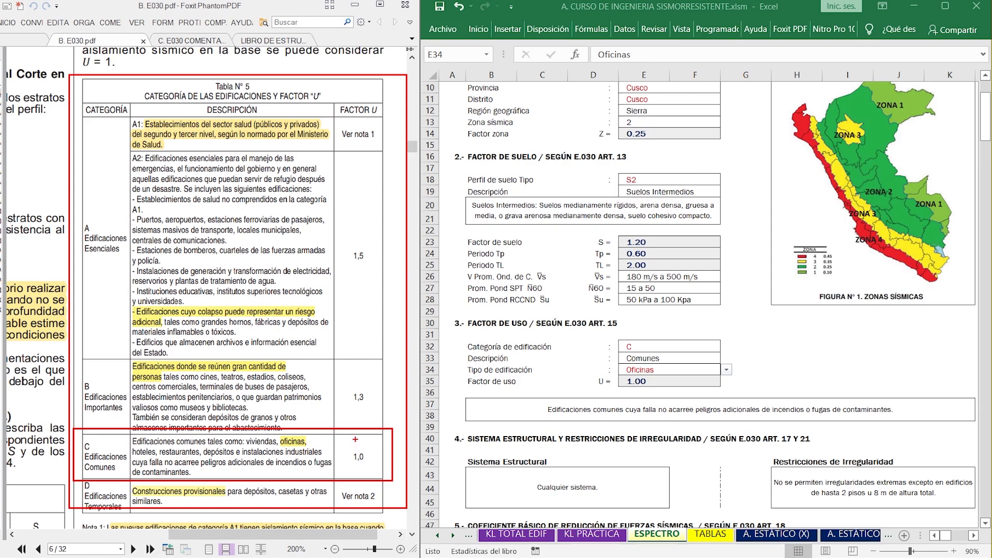
left_click_drag(351, 447, 372, 469)
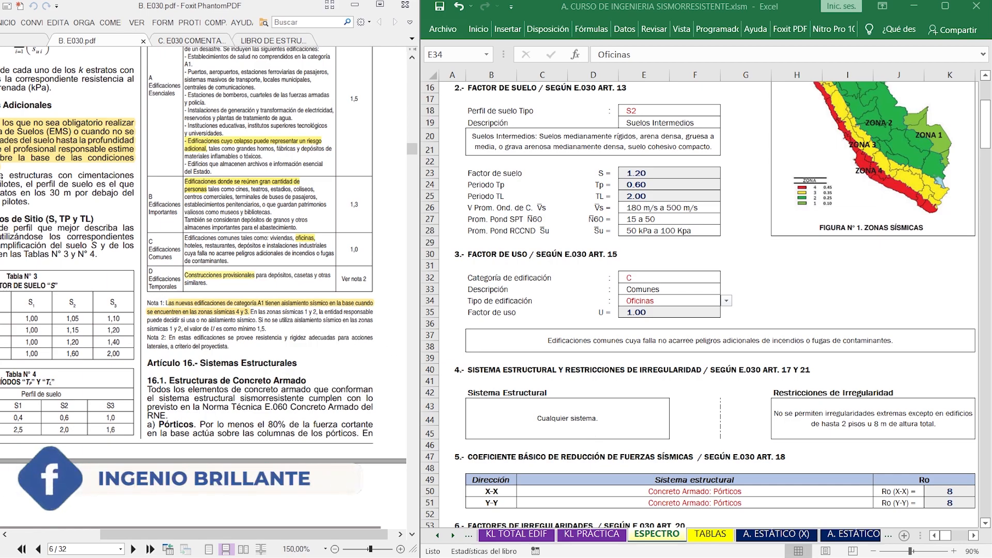
Step: Go to Table N° 6 in the PDF and enlarge it to read the structural systems allowed by category and zone
left_click_drag(57, 176, 58, 176)
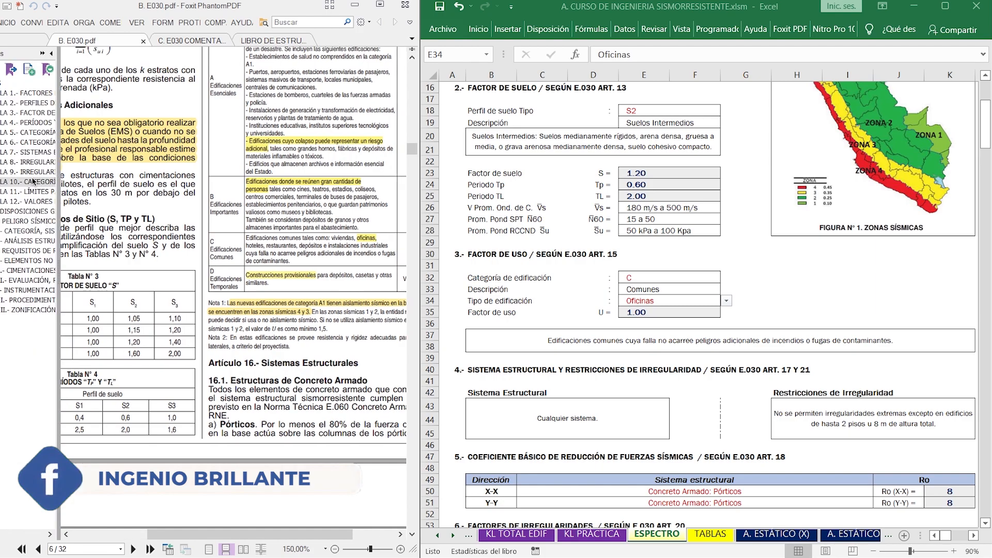
left_click(34, 146)
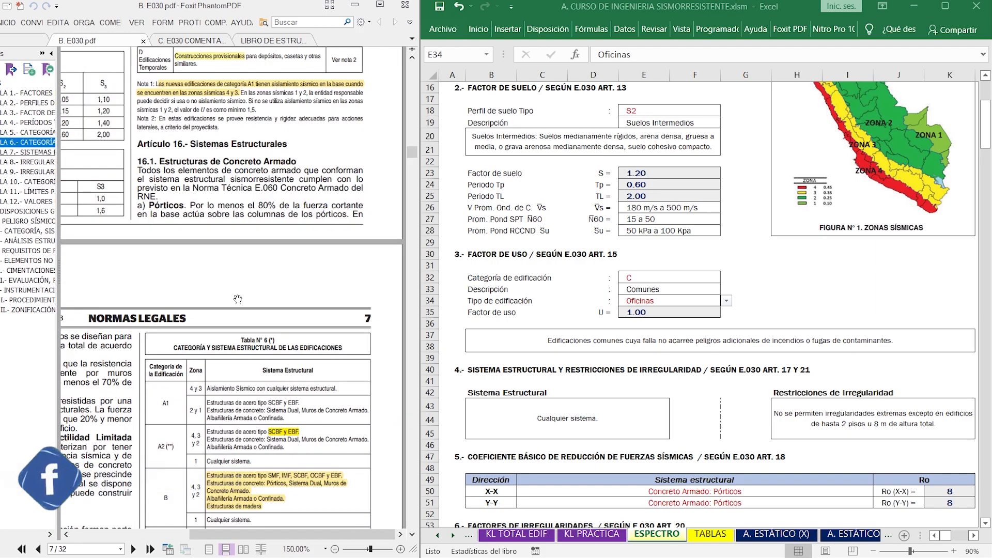
scroll(236, 195, "down", 4)
scroll(237, 195, "down", 2)
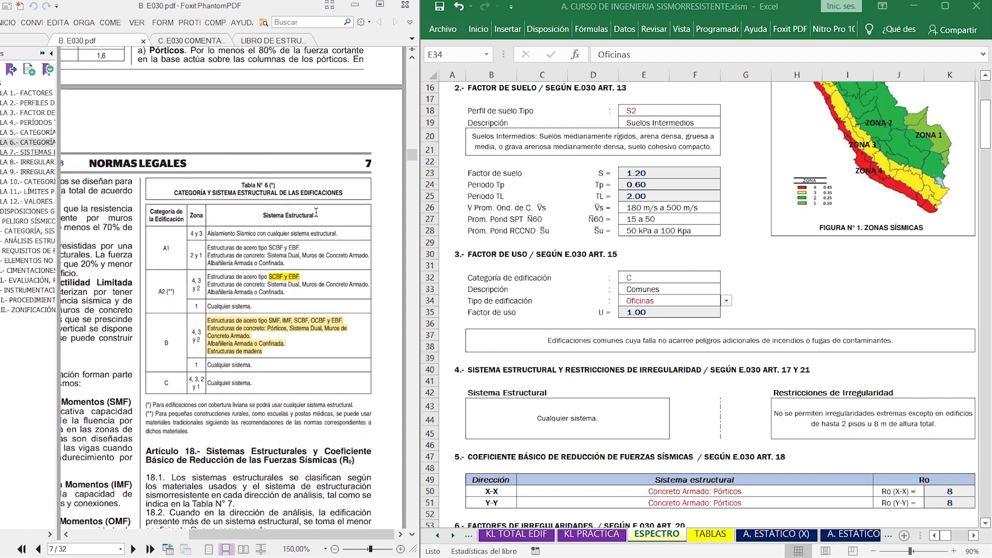
scroll(316, 212, "up", 2)
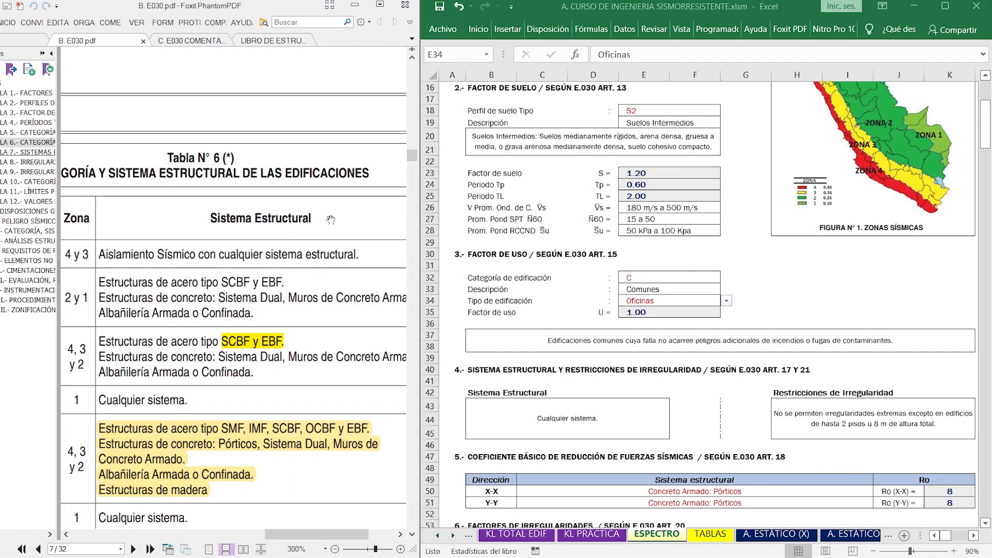
scroll(331, 220, "down", 1)
left_click_drag(331, 218, 323, 208)
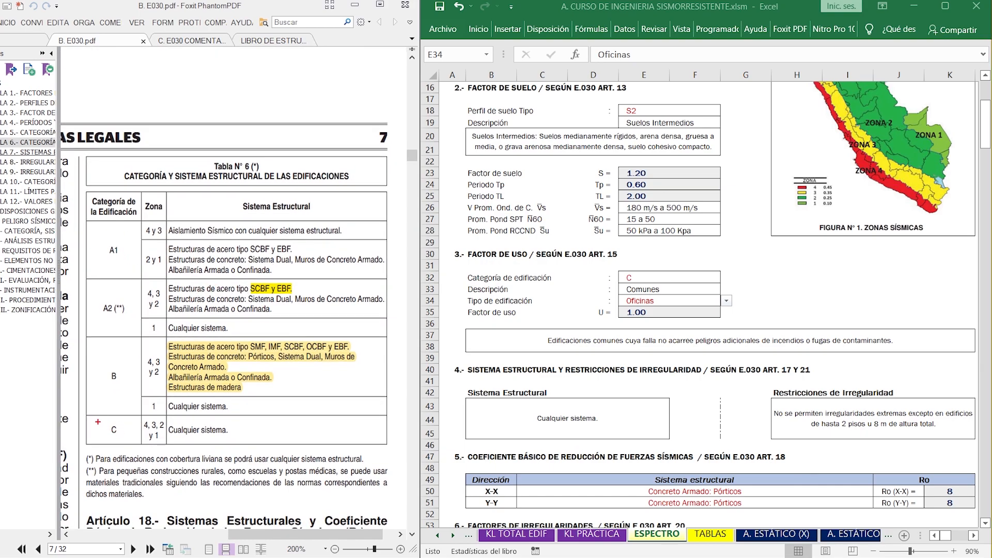
Step: Frame the category C row of Table N° 6 to check its zones and structural system, and clear the marks
mouse_move(97, 417)
left_mouse_down()
mouse_move(165, 440)
mouse_move(253, 453)
mouse_move(267, 443)
left_mouse_up()
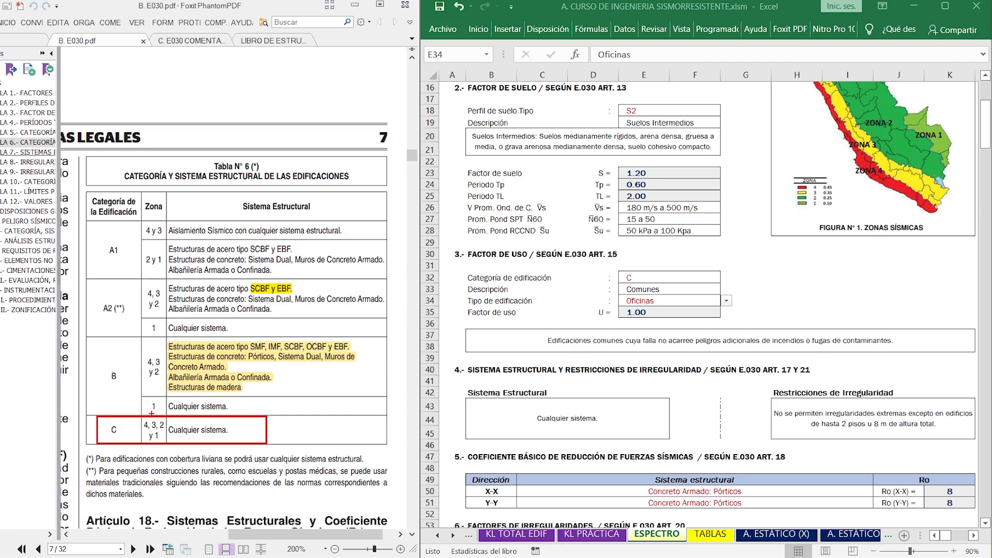
left_click_drag(155, 421, 161, 422)
left_click_drag(280, 432, 293, 417)
key("Escape")
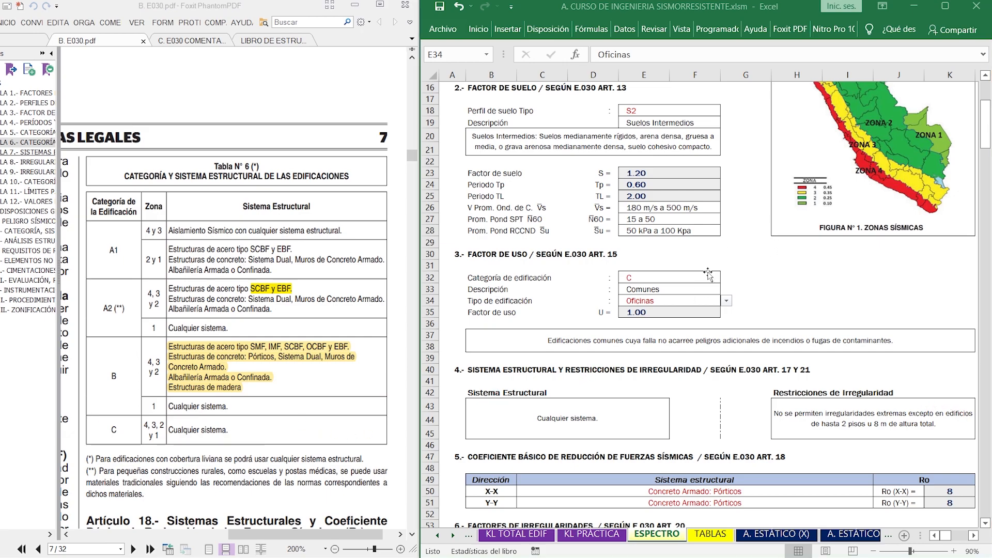
Step: Switch the building category to A2 to compare its structural system with Table N° 6, and return the category to C
left_click(711, 275)
left_click(726, 278)
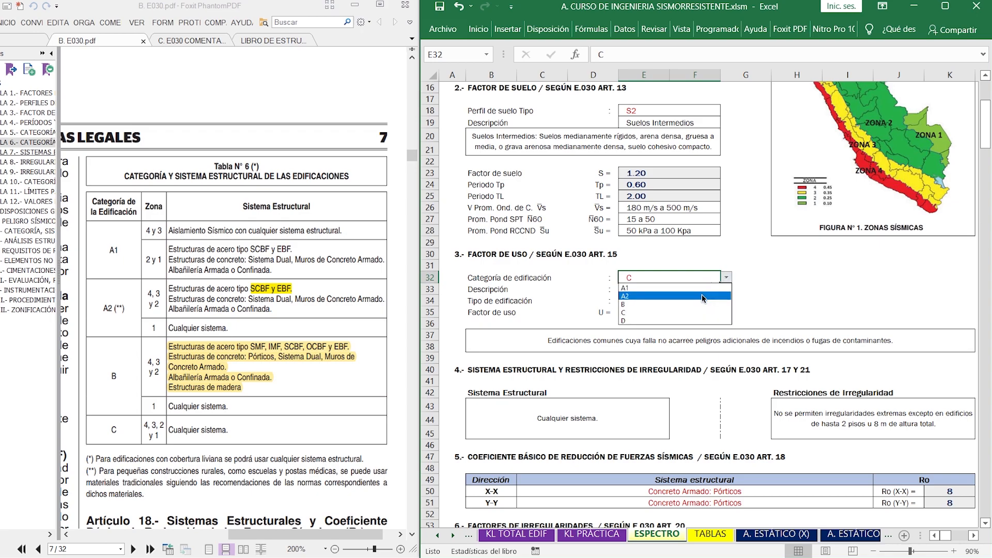
left_click(691, 296)
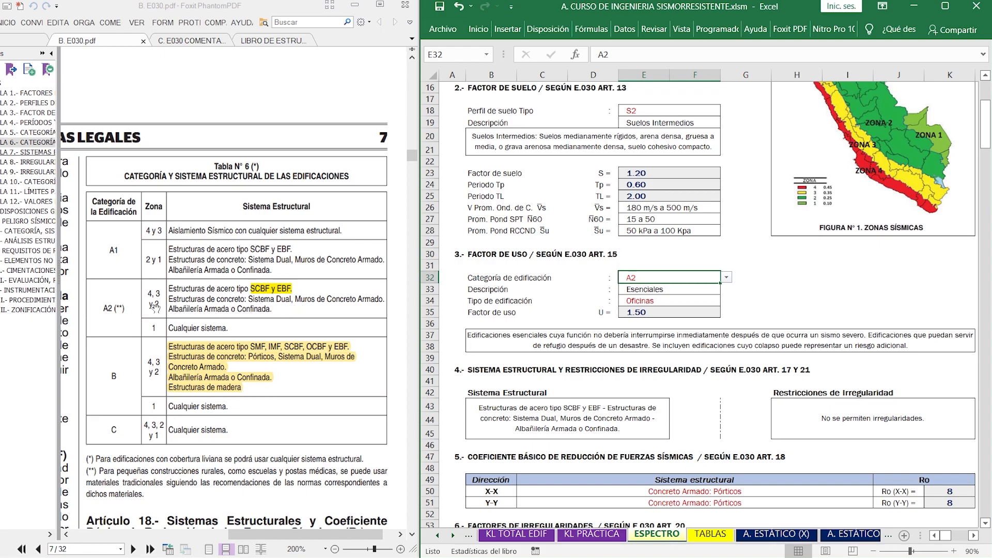
left_click(726, 277)
left_click(668, 319)
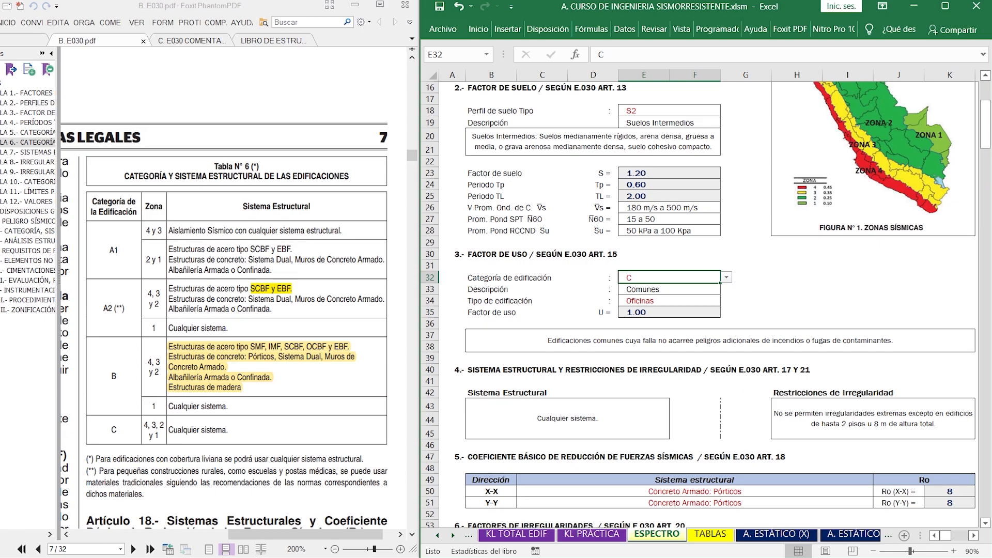
Step: Go to Table N° 10 in the PDF, frame the category C restriction for zone 2, compare it with the sheet, and clear the marks
left_click(17, 184)
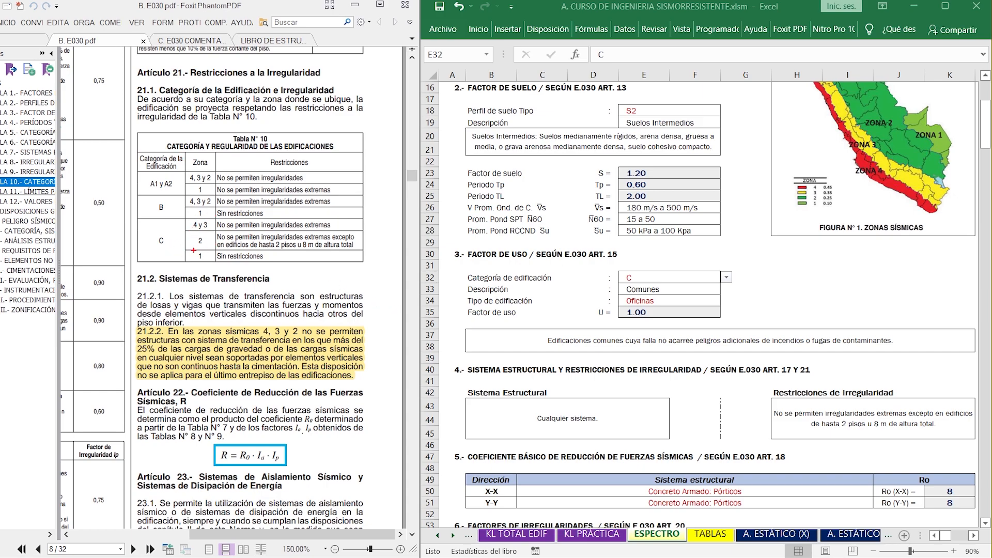
mouse_move(150, 226)
left_mouse_down()
mouse_move(181, 262)
mouse_move(199, 243)
mouse_move(213, 251)
mouse_move(228, 241)
mouse_move(368, 250)
left_mouse_up()
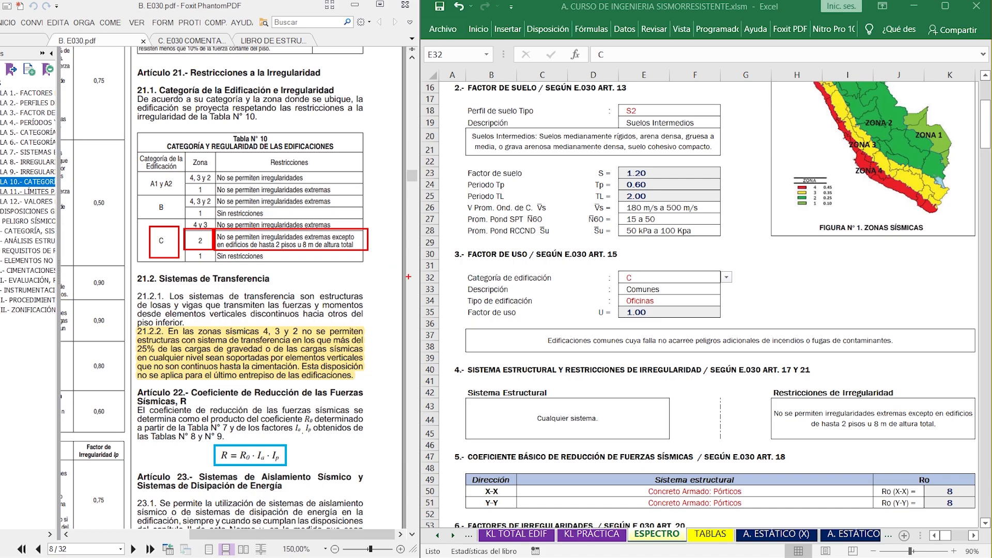
left_click_drag(754, 413, 759, 426)
key("Escape")
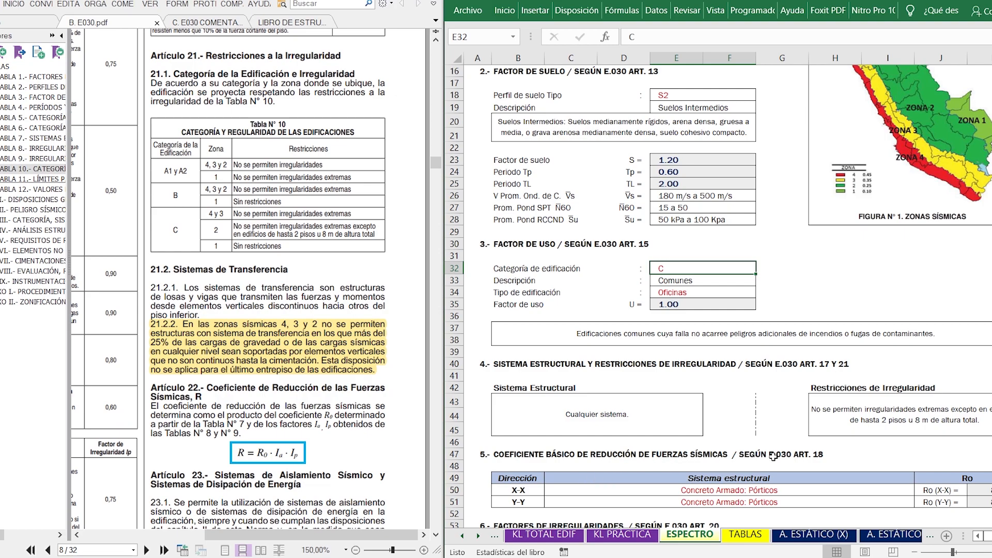
Step: Review the Ro and irregularity sections of the sheet and trace the Dual concrete system to its coefficient in Table N° 7
scroll(815, 464, "down", 7)
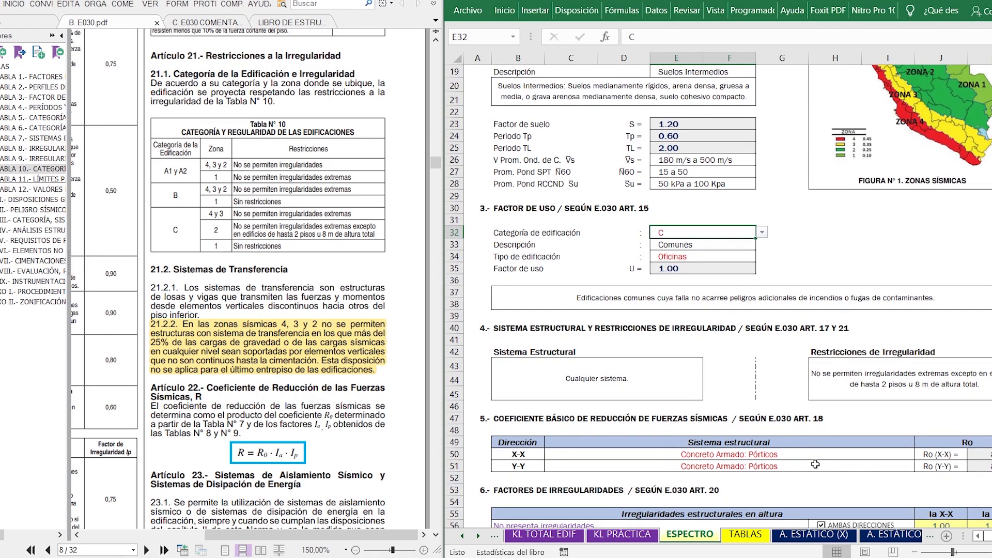
scroll(817, 467, "down", 1)
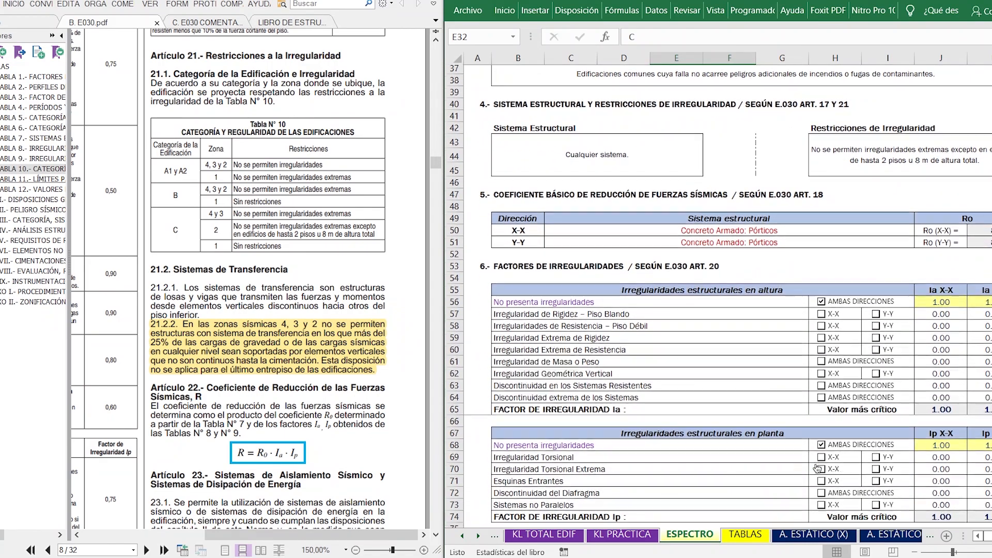
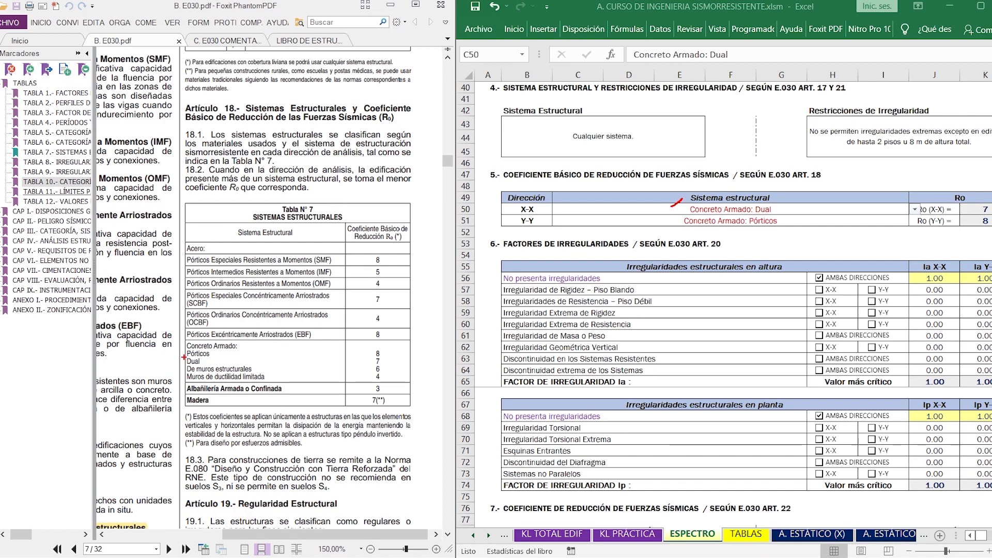
left_click_drag(184, 356, 276, 371)
key("ctrl+z")
left_click_drag(368, 360, 192, 360)
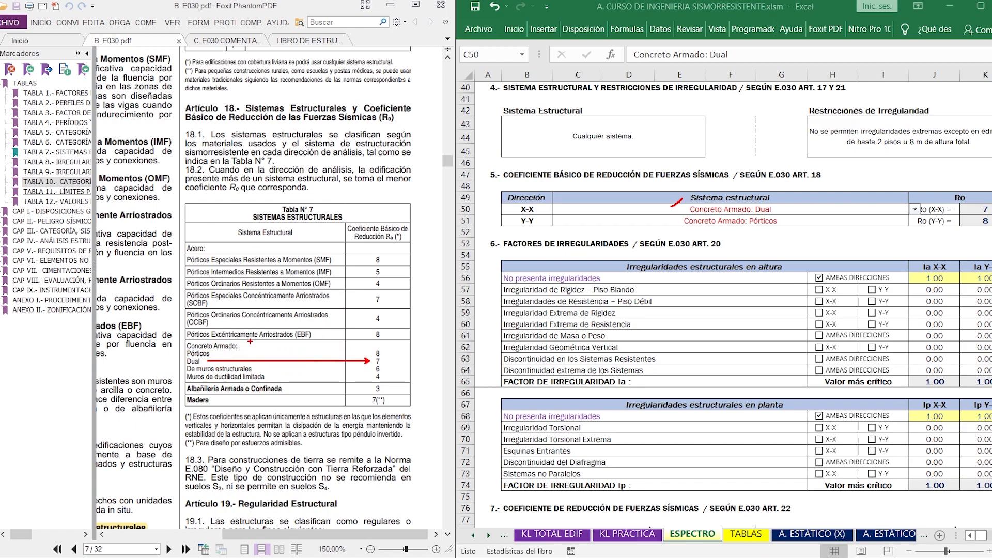
key("ctrl+z")
Step: Try Acero: Pórticos Excéntricamente Arriostrados (EBF) and Albañilería Armada o Confinada as the X-X structural system, comparing Ro with Table N° 7
left_click(814, 211)
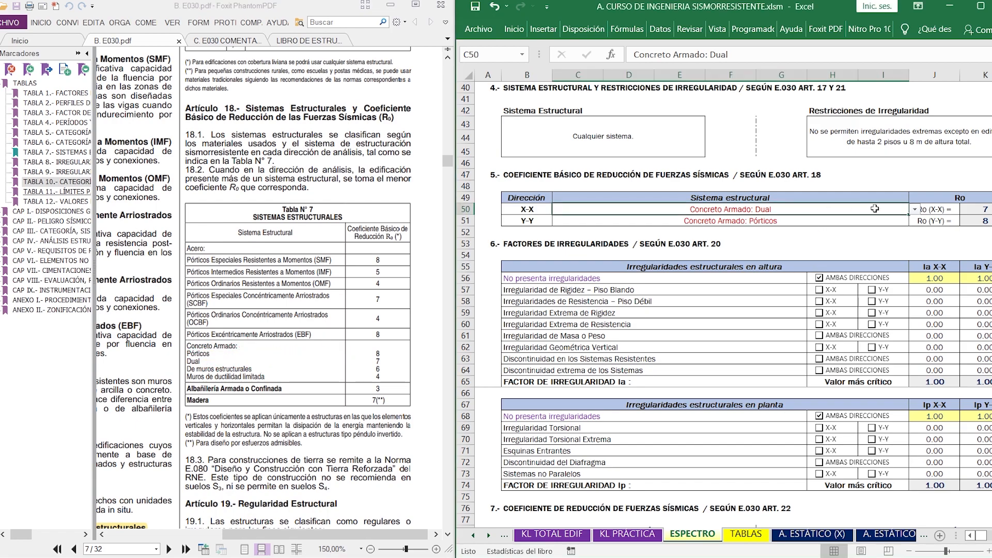
left_click(914, 209)
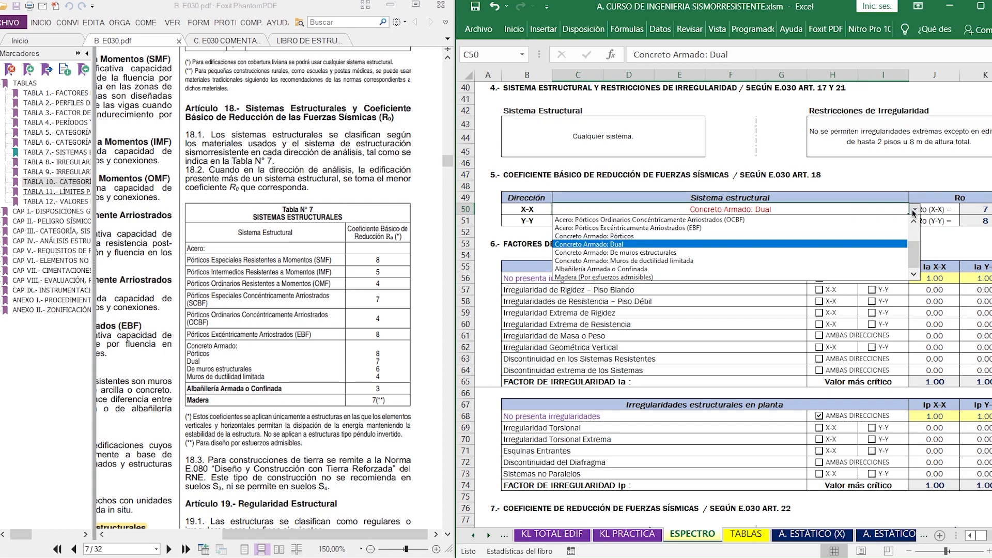
left_click(729, 226)
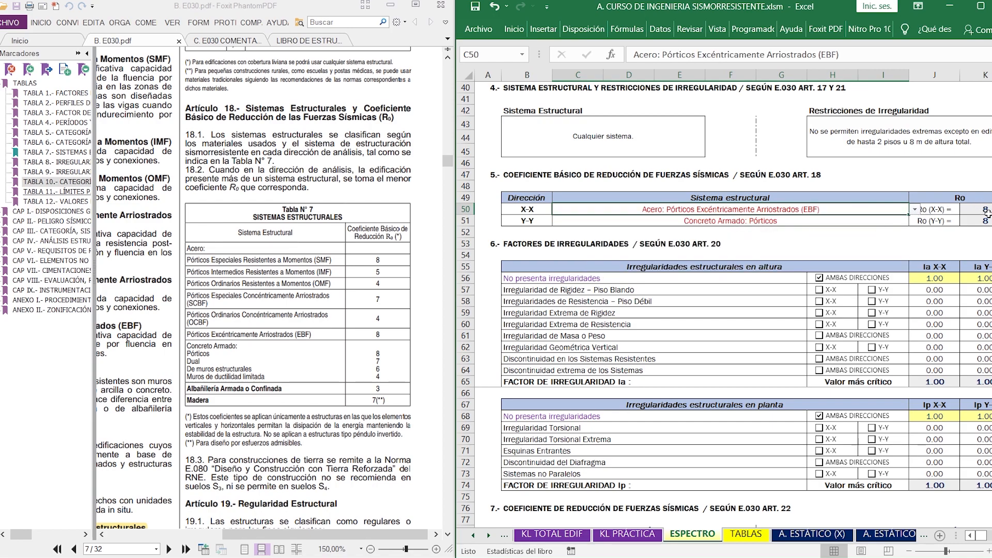
left_click(911, 212)
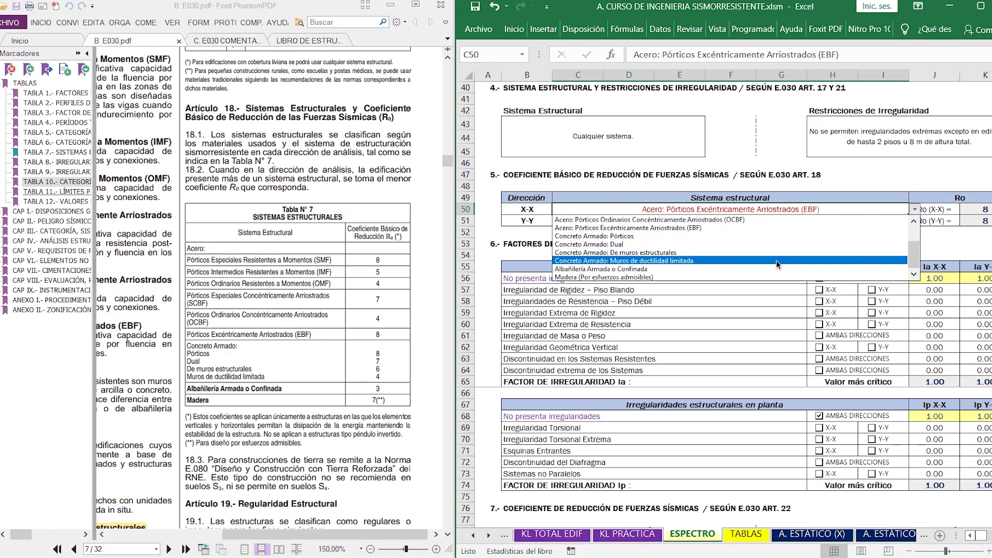
left_click(755, 268)
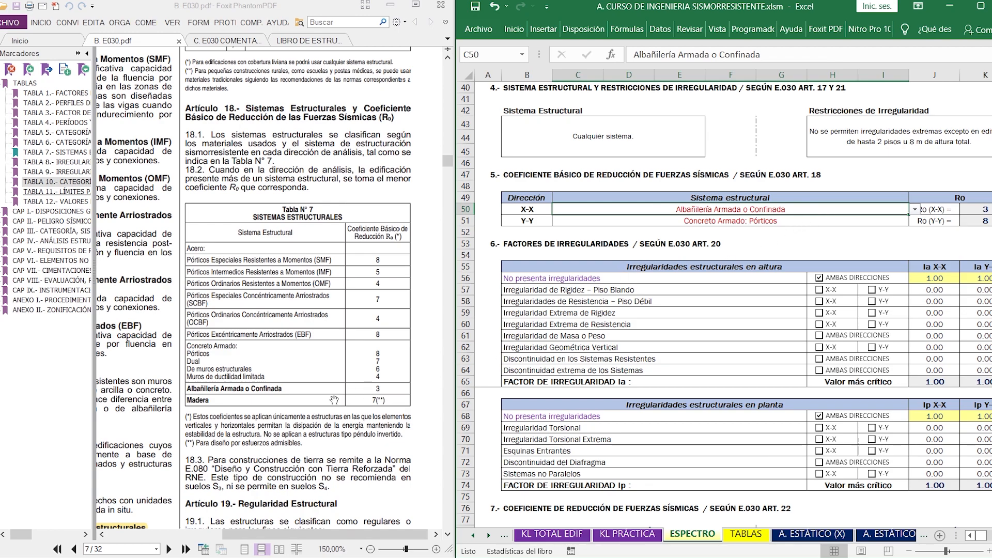
Step: Set the X-X structural system to Concreto Armado: Pórticos
left_click(915, 209)
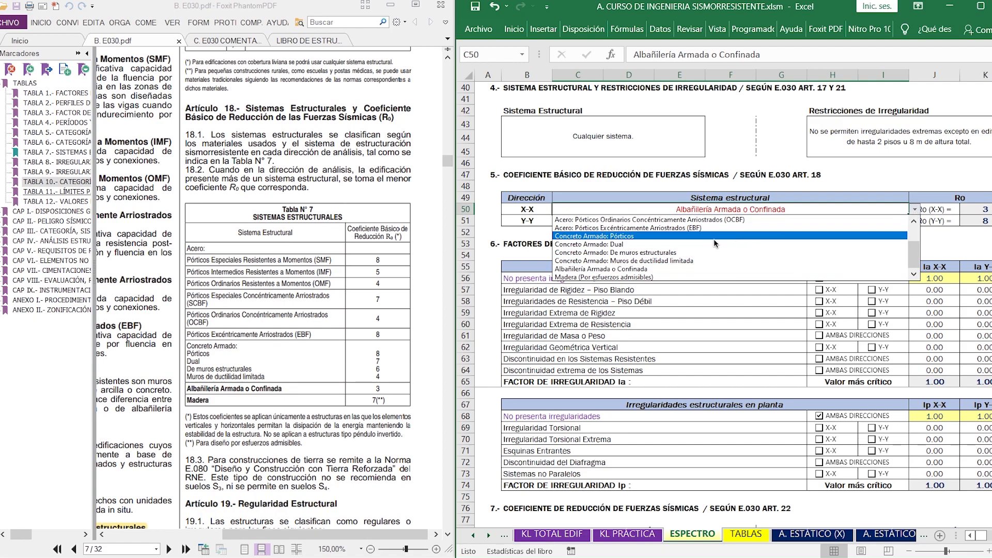
left_click(675, 236)
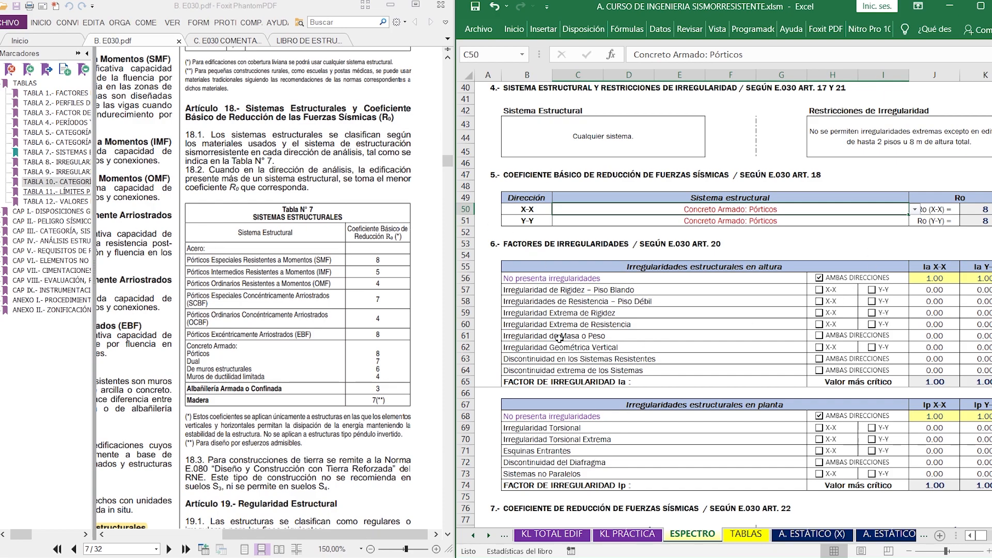
Step: Mark the height irregularities Piso Blando in X-X, and Piso Débil, Extrema de Rigidez, Extrema de Resistencia and Geométrica Vertical in Y-Y
left_click(819, 290)
left_click(872, 302)
left_click(872, 313)
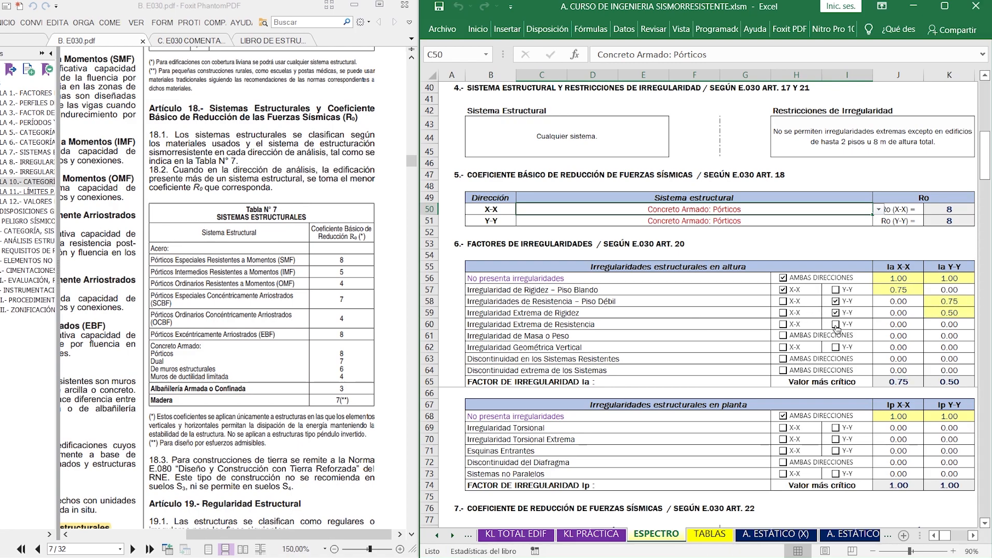
left_click(836, 324)
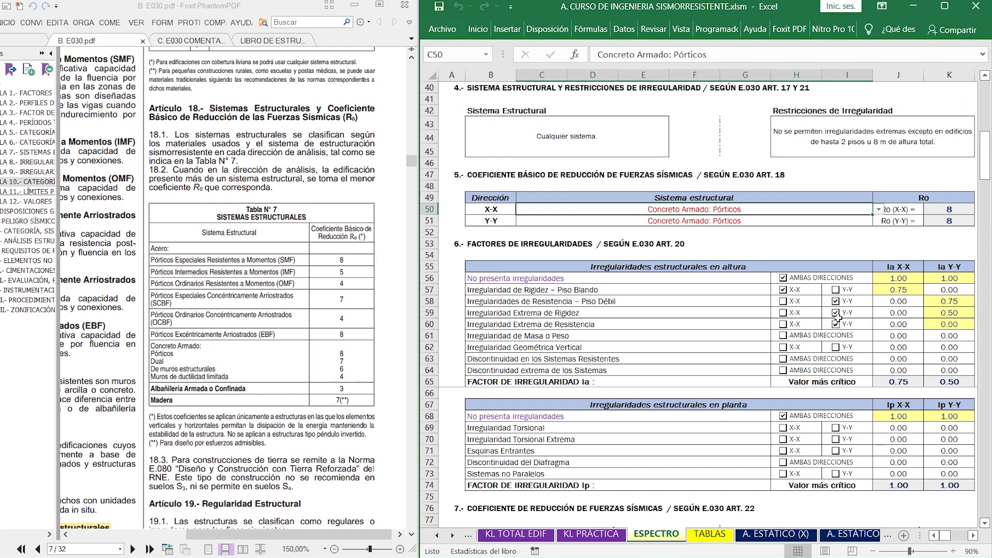
left_click(836, 347)
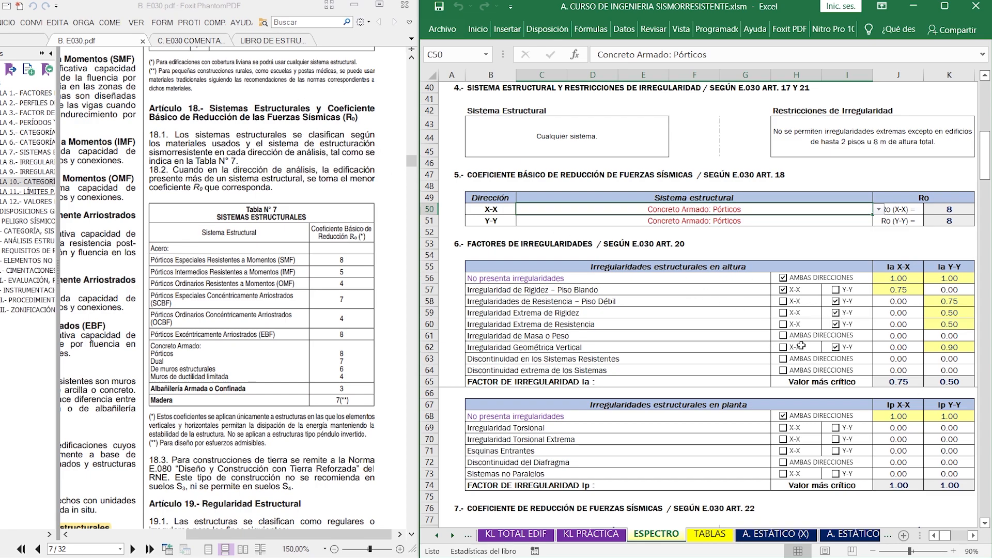
Step: Examine the height irregularity criteria and Ia factors in section 3.5.1 of LIBRO DE ESTRUCTURAS, from Pisos Blandos to Discontinuidad en Sistemas Resistentes
left_click(258, 41)
scroll(351, 265, "up", 8)
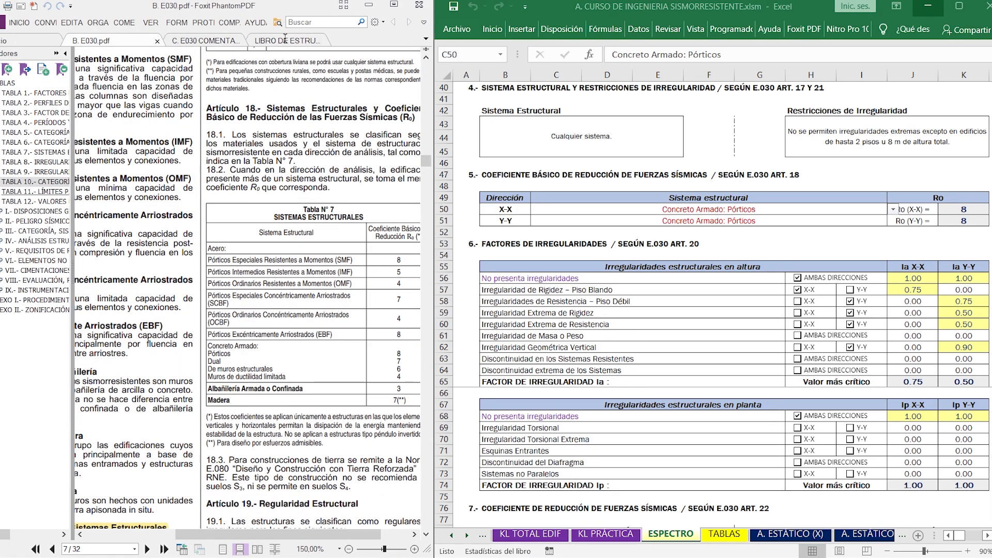
left_click(285, 39)
scroll(306, 168, "down", 20)
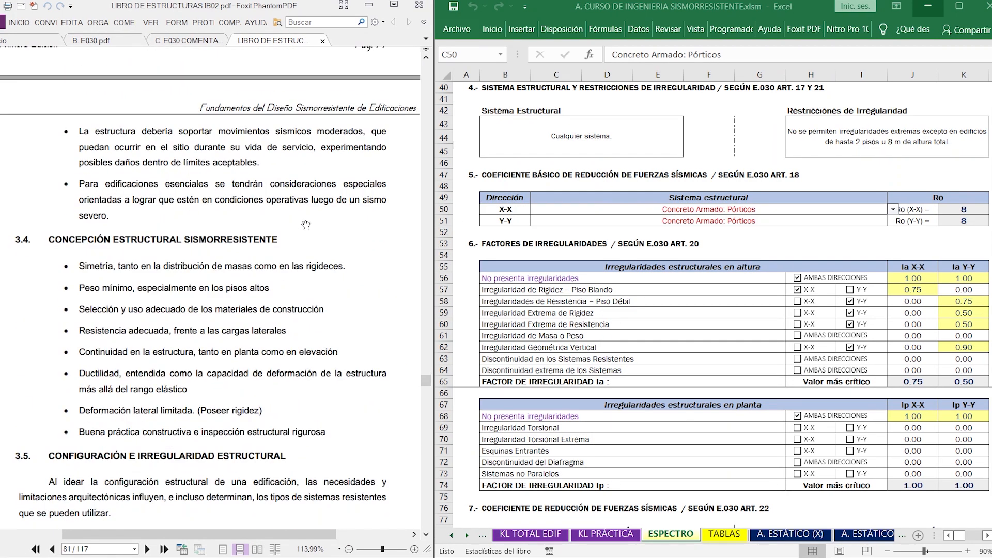
scroll(305, 245, "up", 3)
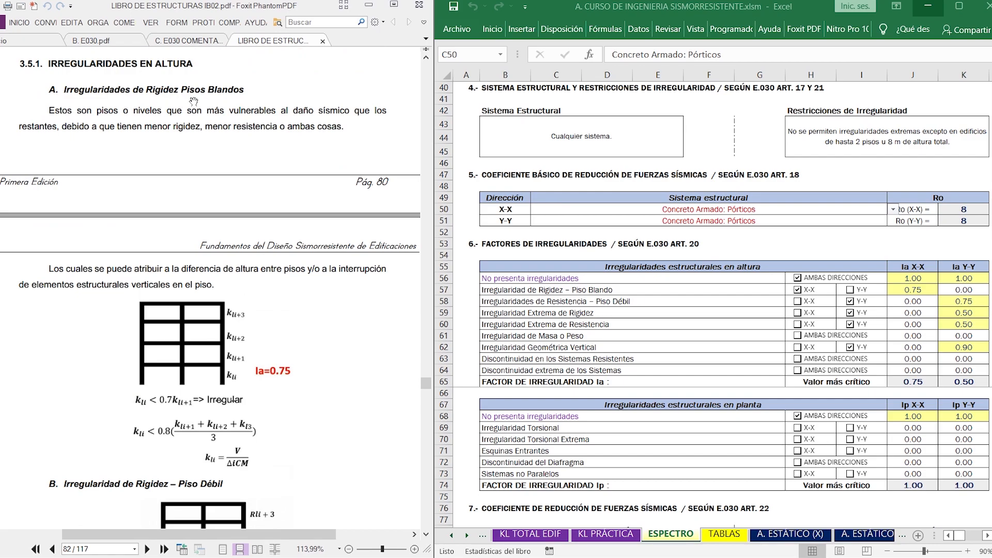
scroll(299, 316, "down", 8)
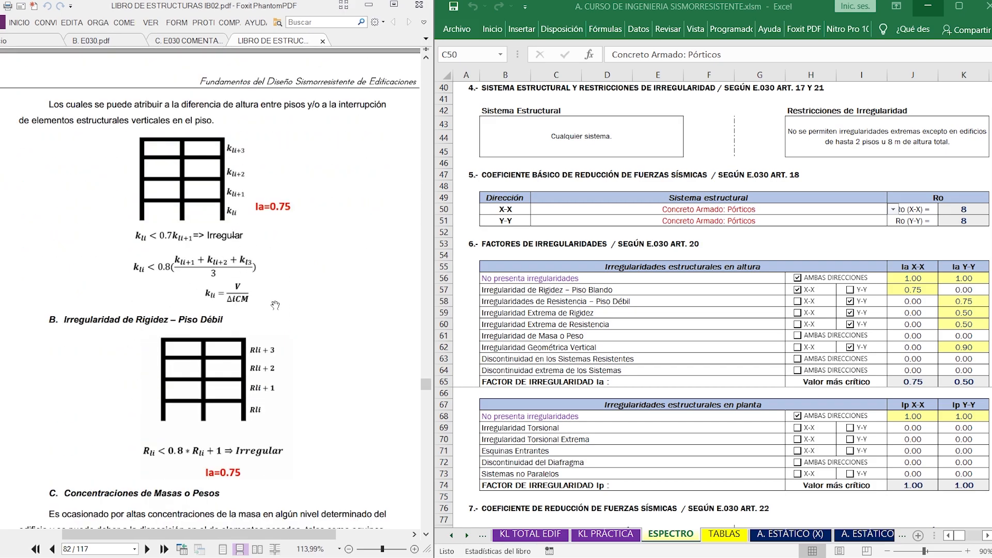
scroll(274, 300, "down", 5)
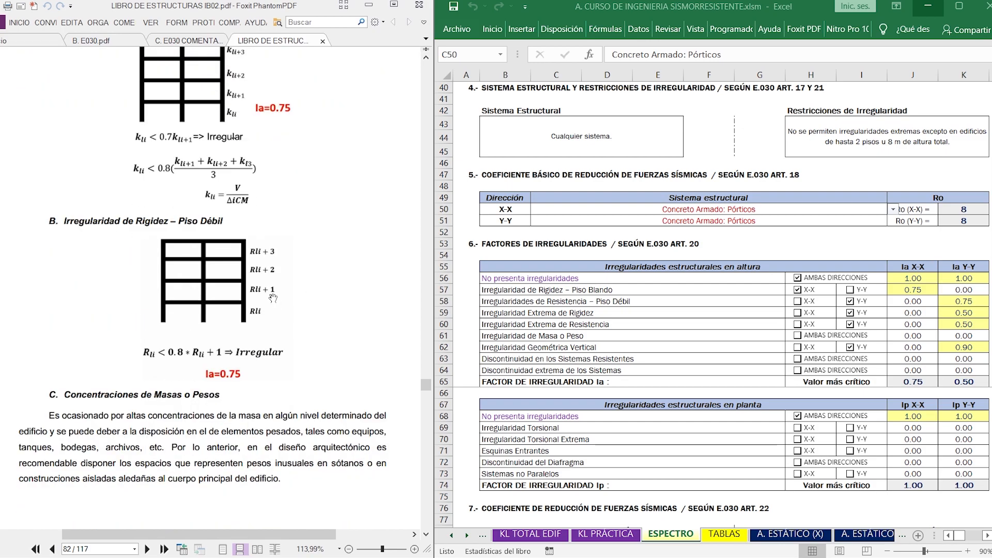
scroll(243, 306, "down", 2)
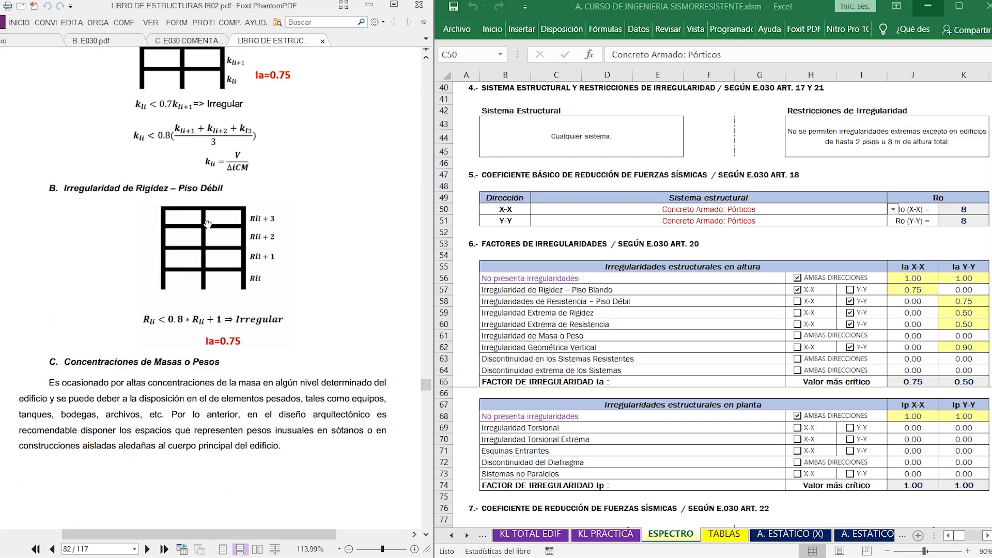
scroll(280, 392, "down", 7)
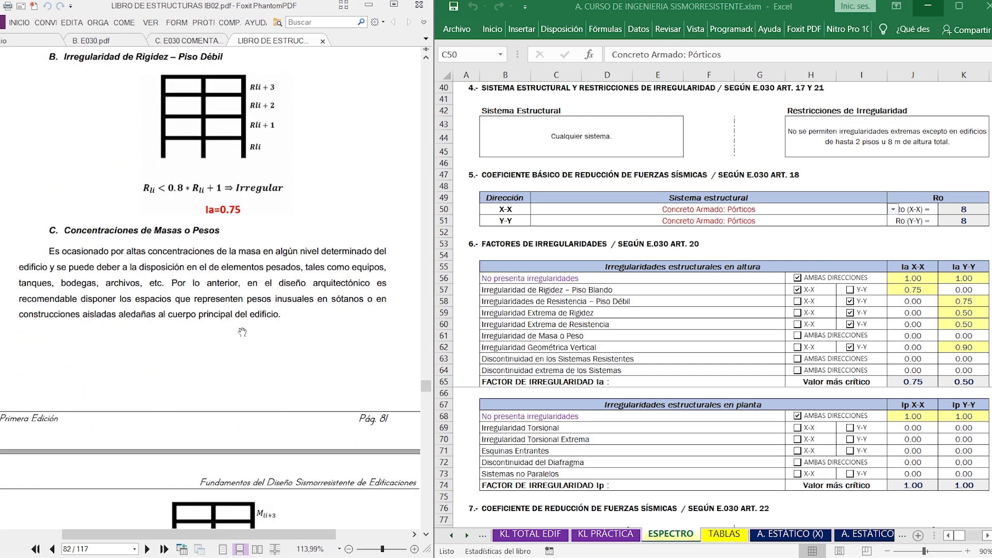
scroll(242, 332, "down", 5)
scroll(196, 279, "down", 3)
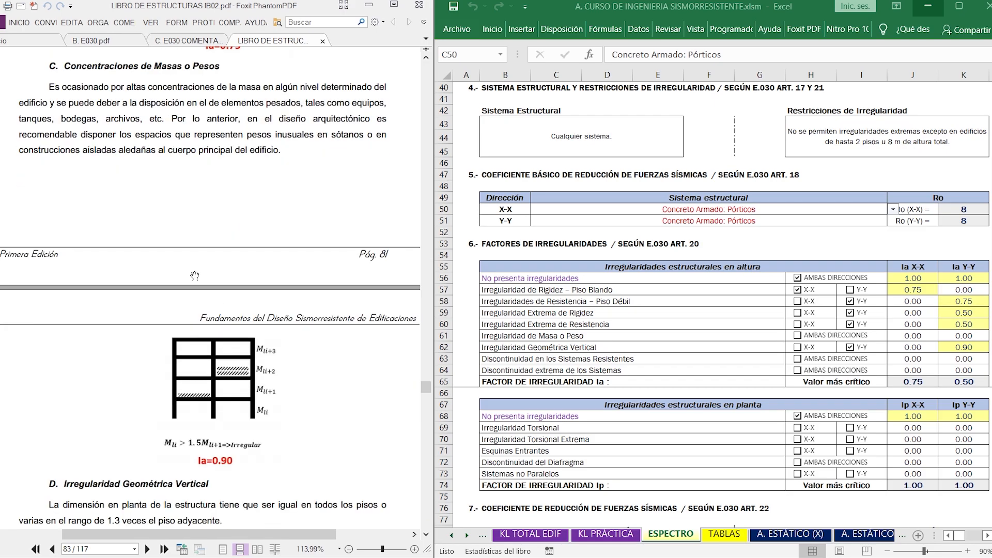
scroll(195, 276, "down", 12)
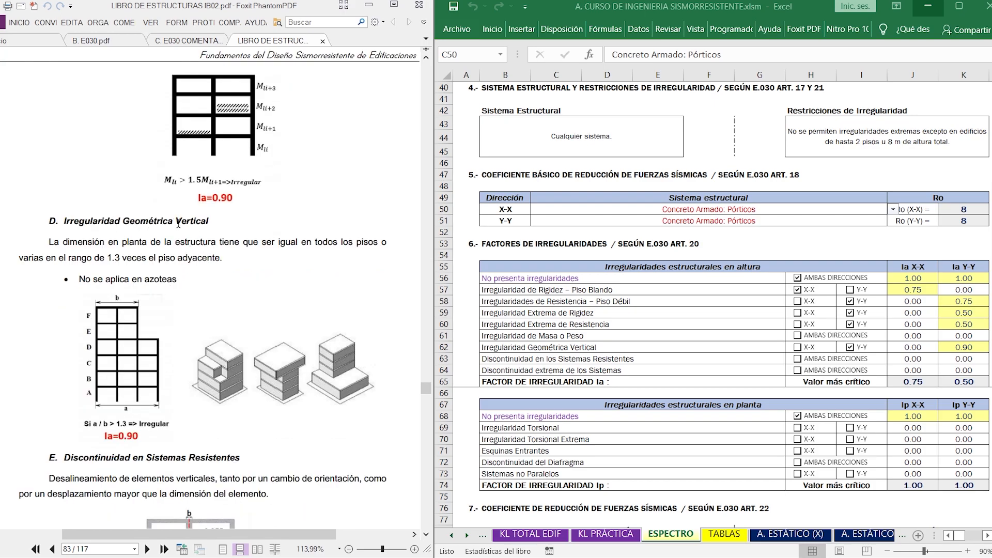
scroll(178, 223, "down", 10)
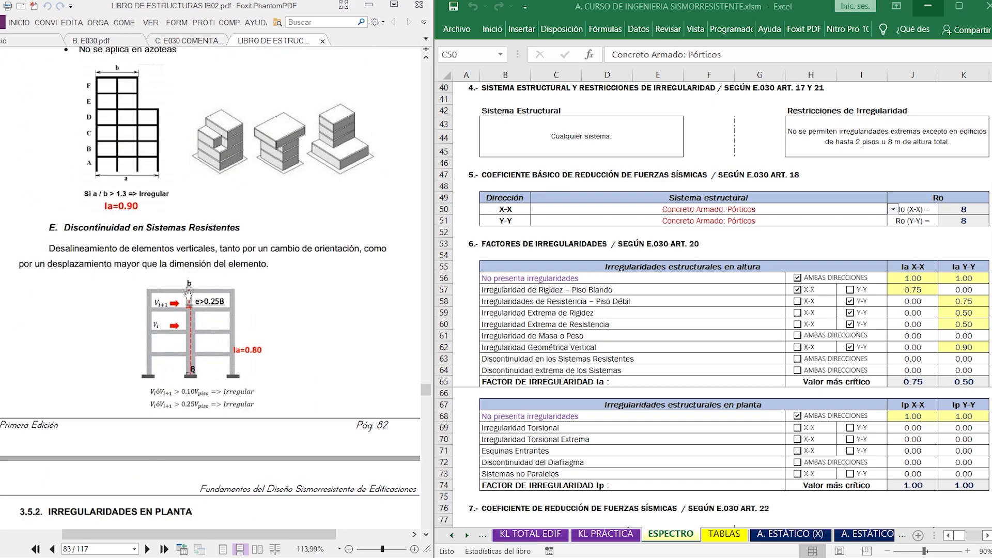
Step: Try the plan irregularities Torsional, Torsional Extrema and Esquinas Entrantes in Y-Y against section 3.5.2 of the book, and clear them
scroll(205, 233, "down", 18)
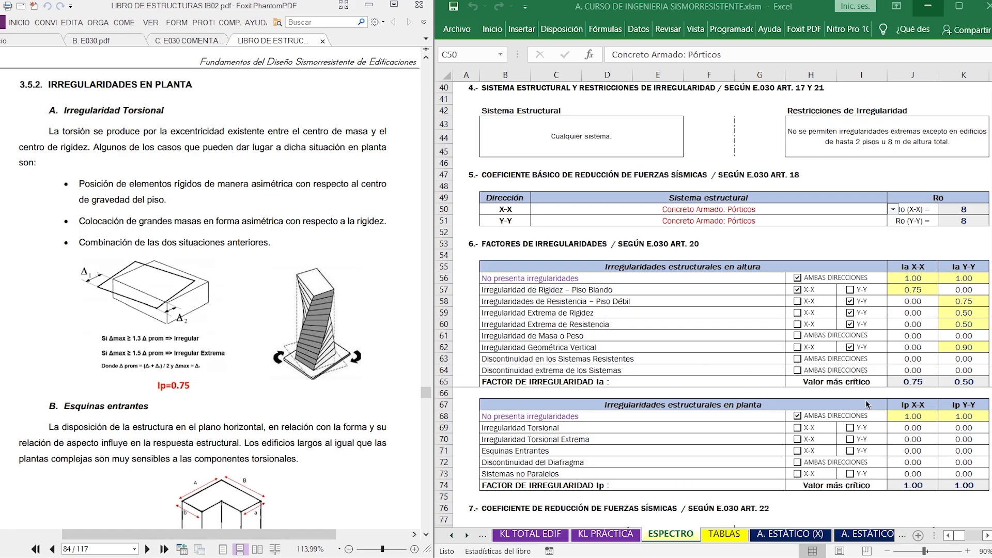
left_click(849, 427)
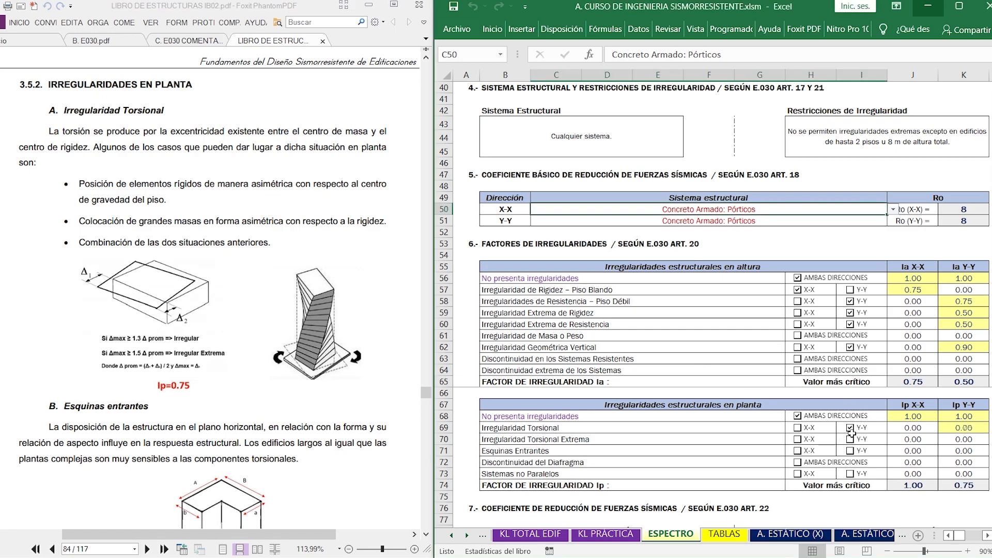
left_click(850, 439)
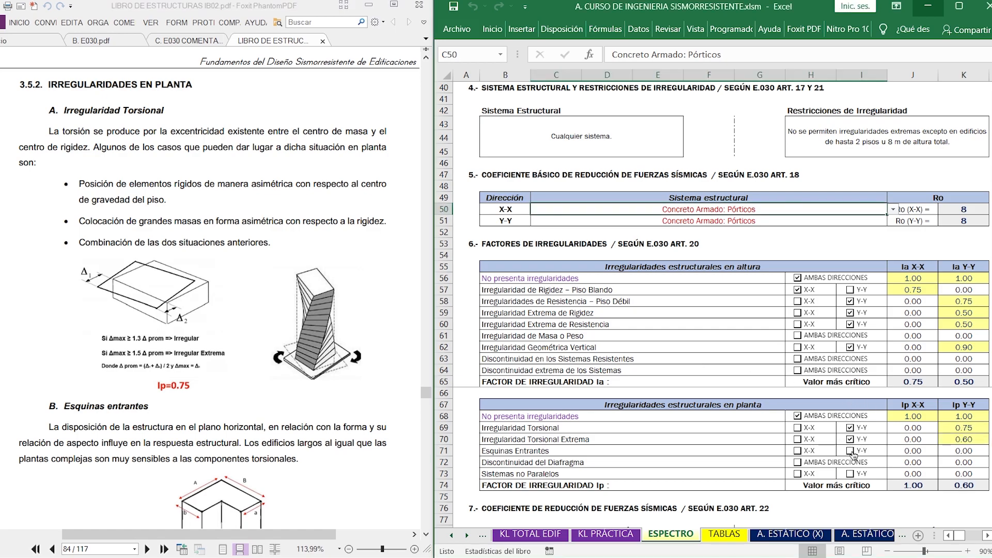
left_click(851, 452)
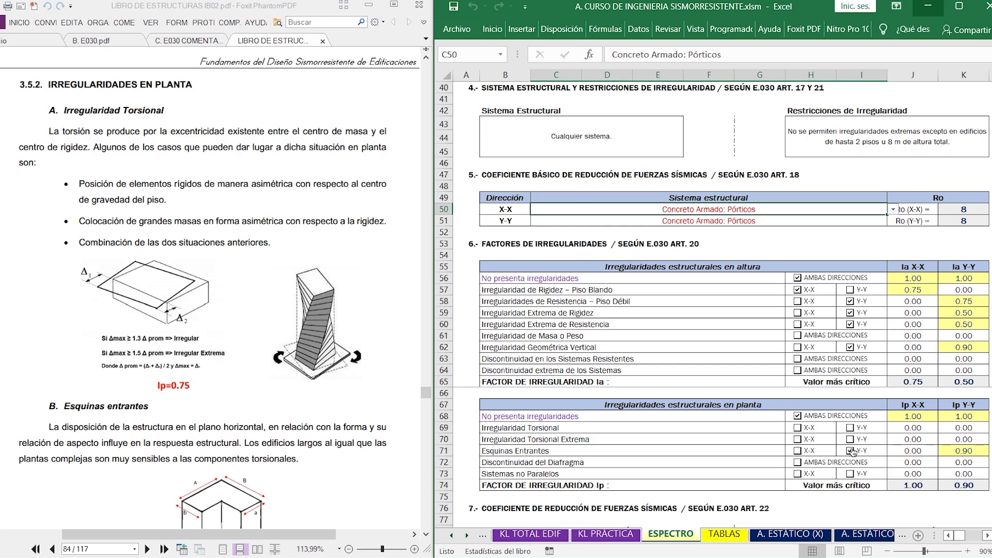
left_click(852, 452)
Step: Examine the Esquinas entrantes, Discontinuidad del diafragma and Sistemas no paralelos criteria in the book's section 3.5.2
scroll(169, 328, "down", 3)
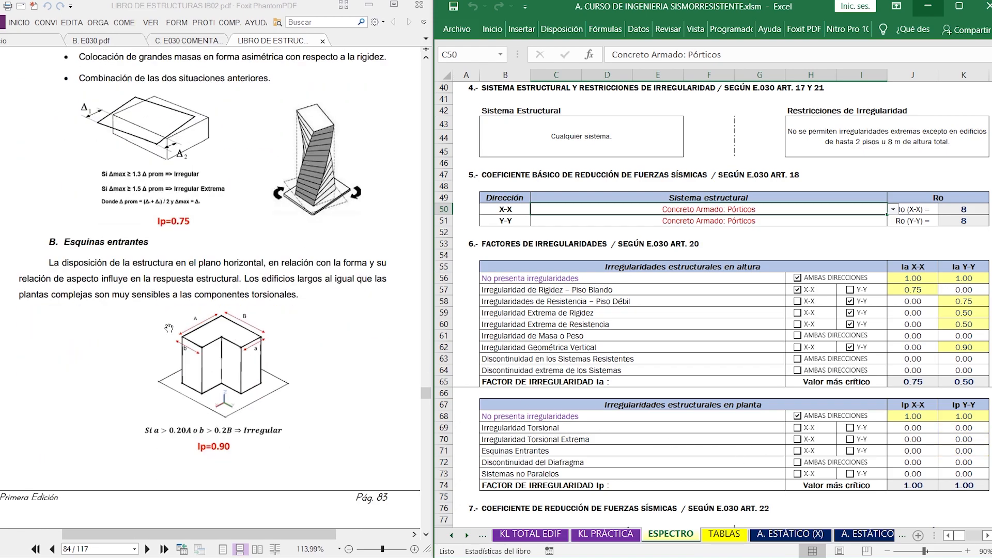
scroll(237, 304, "down", 3)
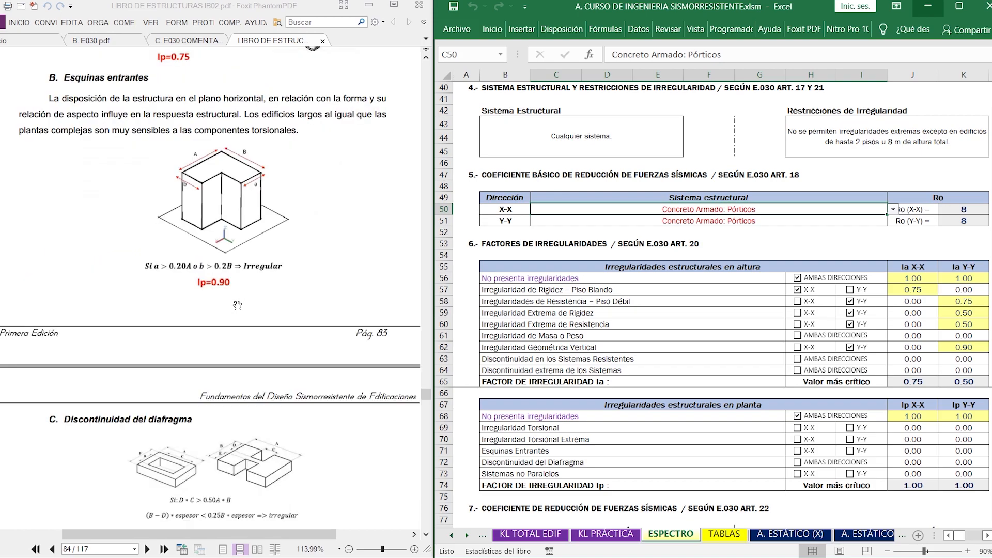
scroll(237, 305, "down", 3)
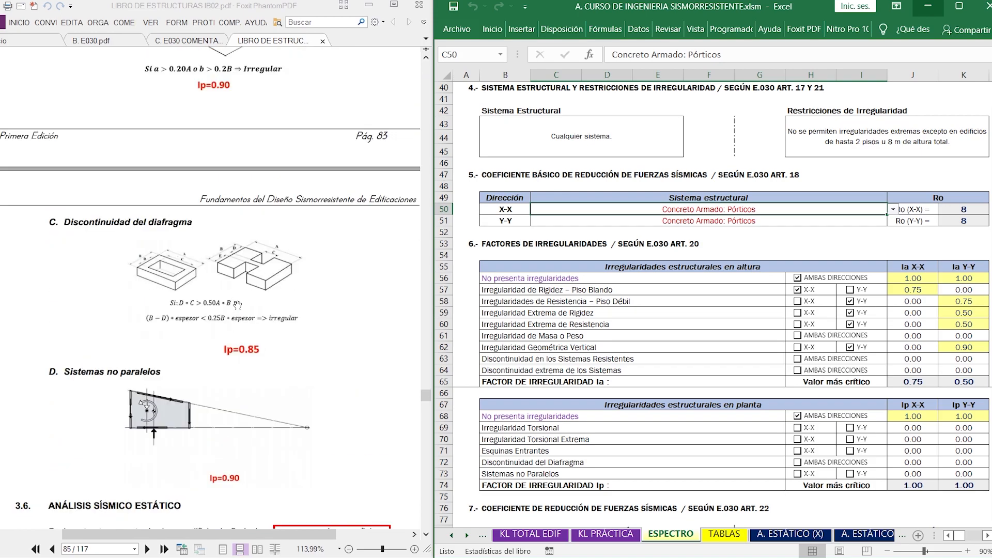
scroll(237, 304, "up", 5)
scroll(237, 305, "up", 5)
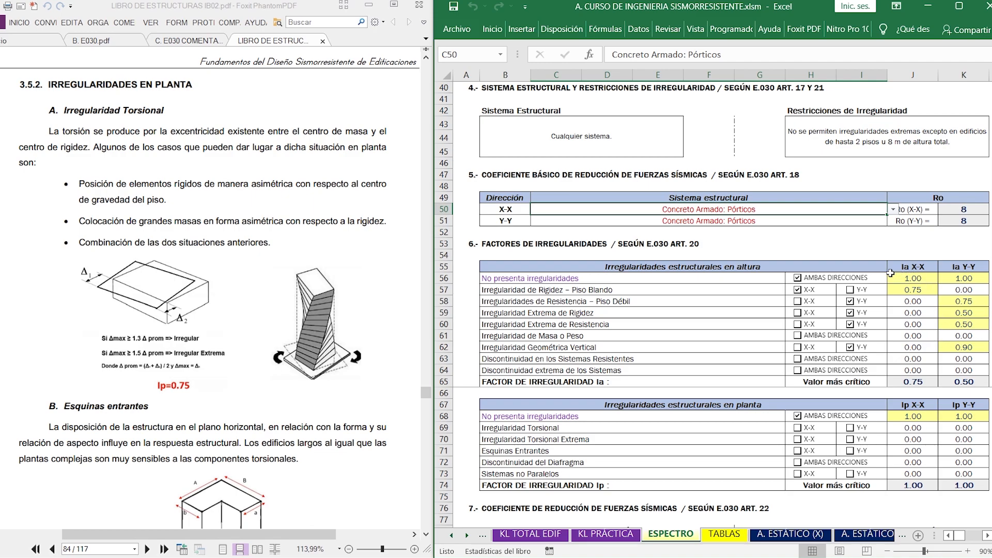
Step: Clear the height irregularities Piso Blando in X-X, and Piso Débil, Extrema de Rigidez, Extrema de Resistencia and Geométrica Vertical in Y-Y
left_click(850, 301)
left_click(850, 313)
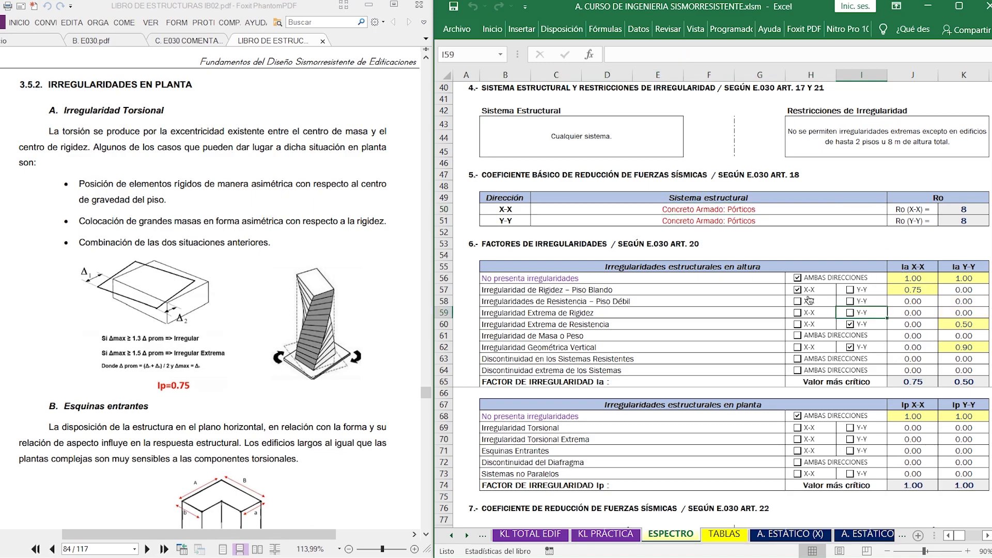
left_click(798, 291)
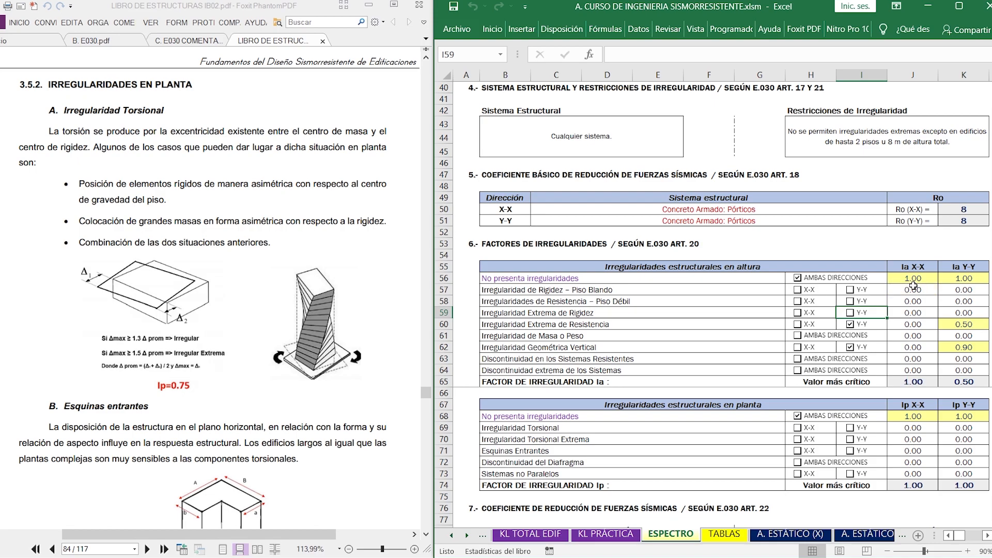
left_click(850, 325)
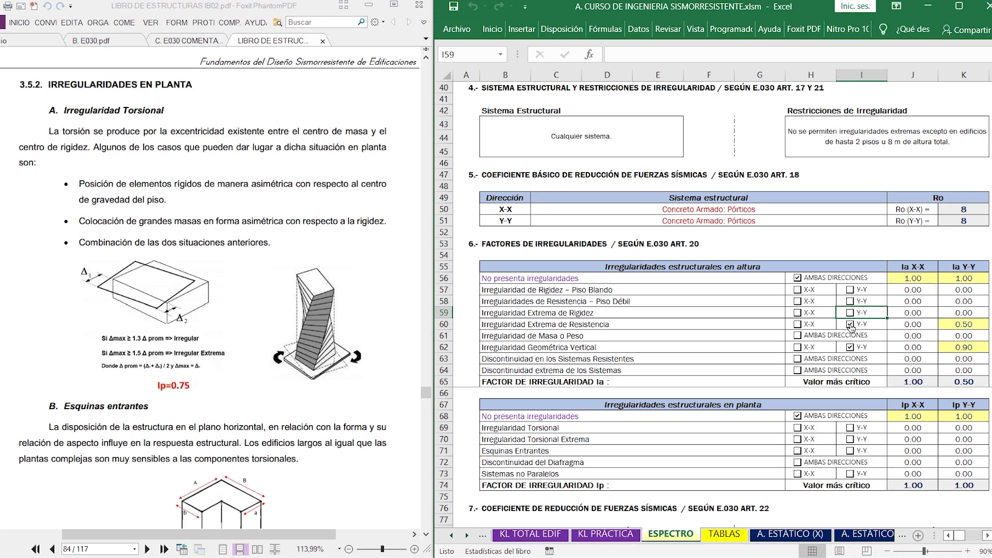
left_click(850, 348)
Step: Return to the E.030 standard and examine the height irregularities and their Ia factors in Tabla N° 8
left_click(193, 42)
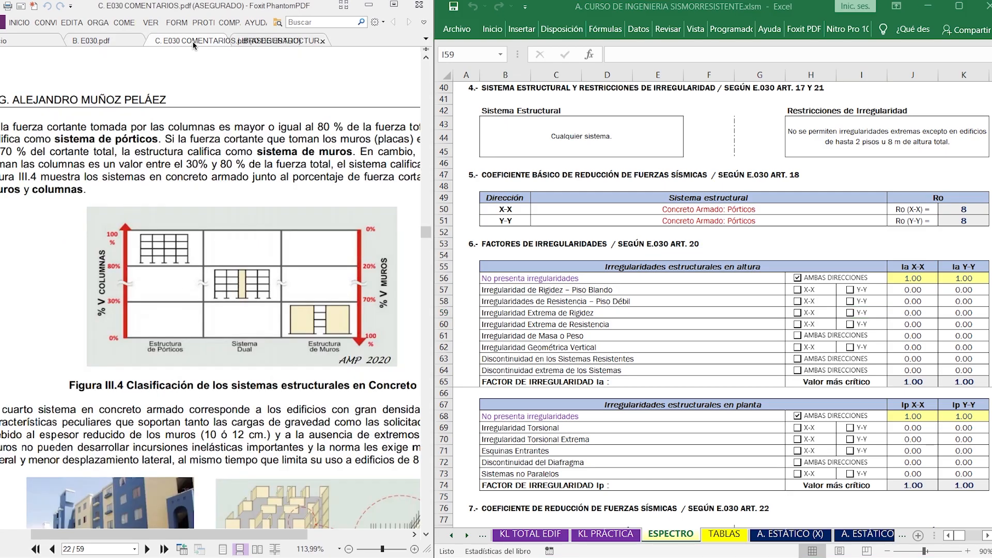
left_click(98, 41)
scroll(307, 222, "down", 8)
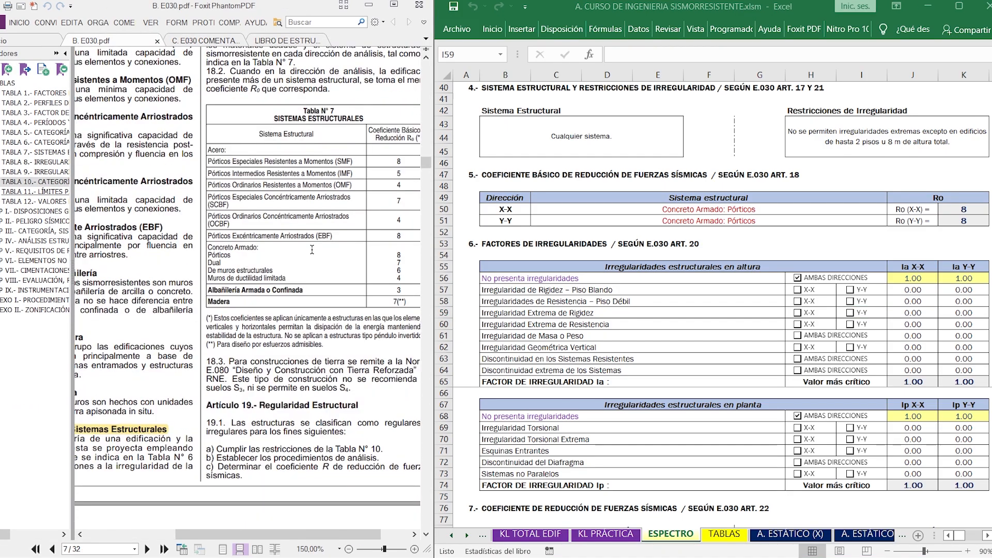
scroll(312, 259, "down", 6)
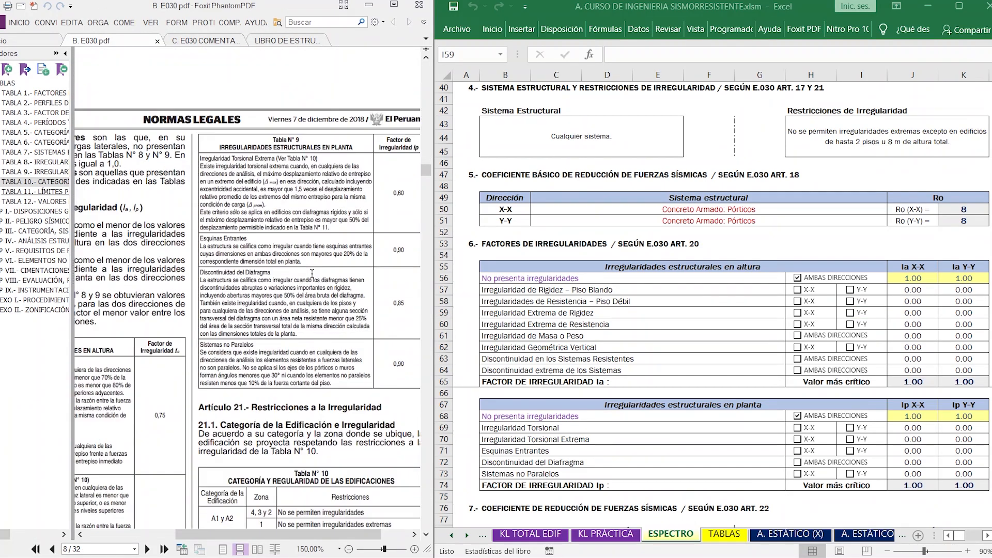
left_click_drag(218, 256, 335, 162)
scroll(333, 166, "down", 2)
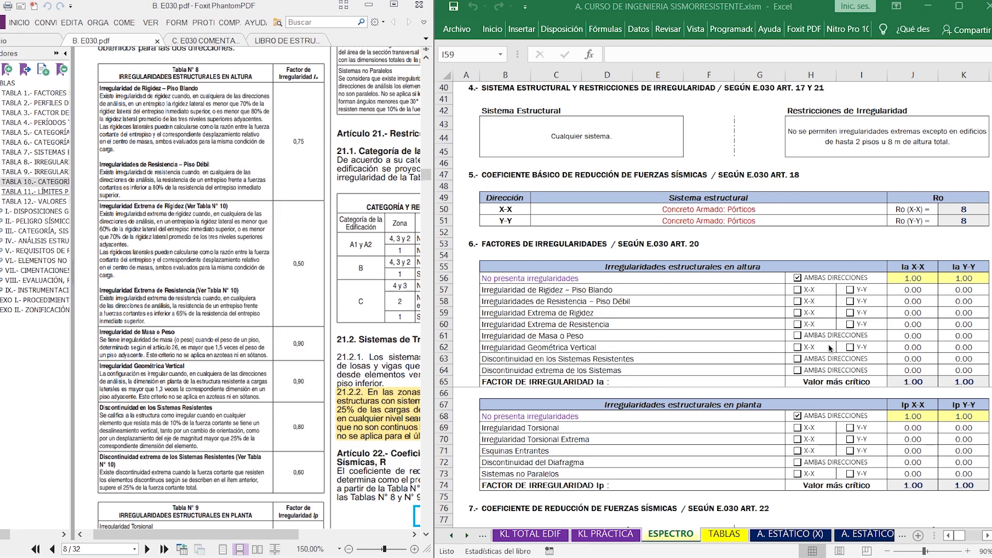
Step: Try Irregularidad de Masa o Peso in both directions to compare its Ia factor with Tabla N° 8, and clear it
left_click(800, 335)
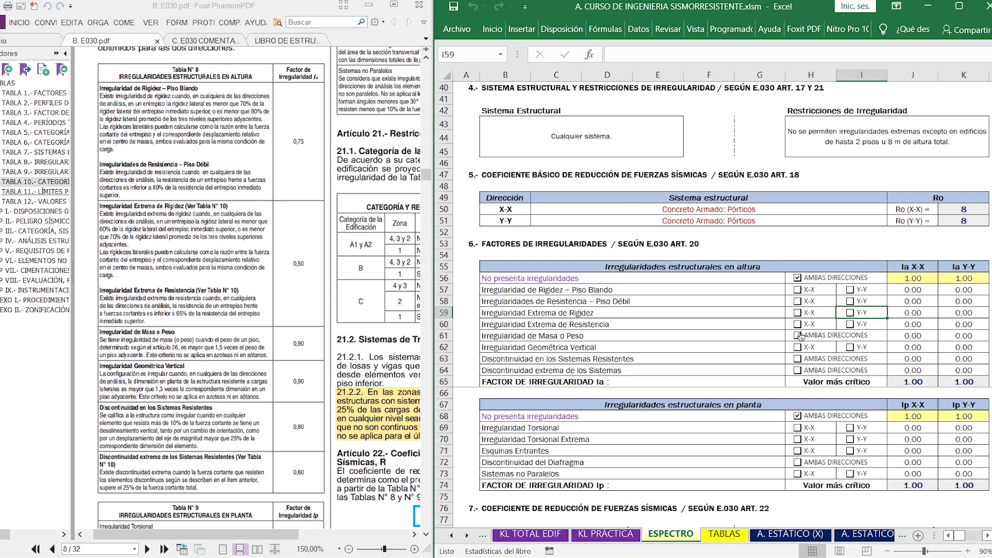
left_click(798, 335)
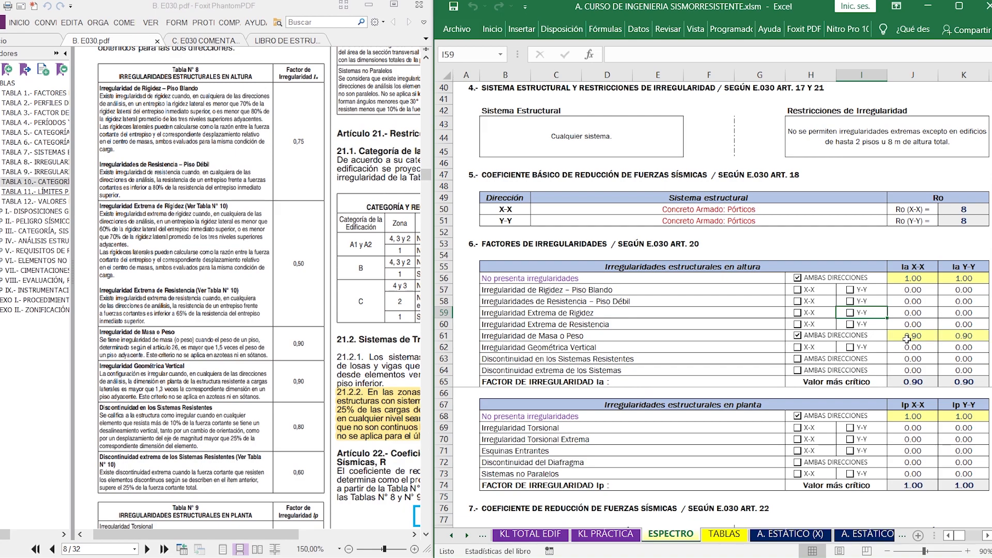
left_click(797, 336)
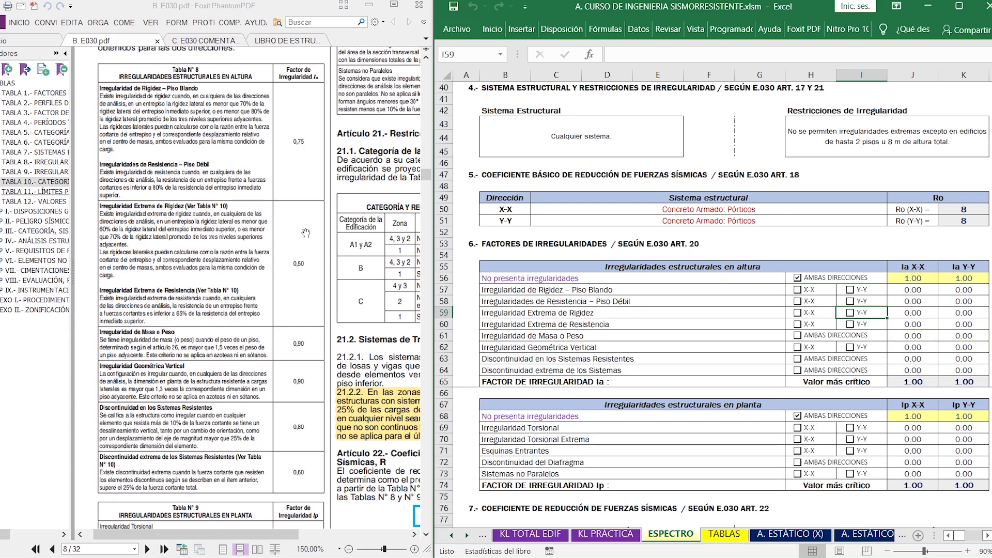
Step: Consult Tabla N° 9 for plan irregularities, try Discontinuidad del Diafragma in both directions, and clear it
scroll(306, 233, "down", 5)
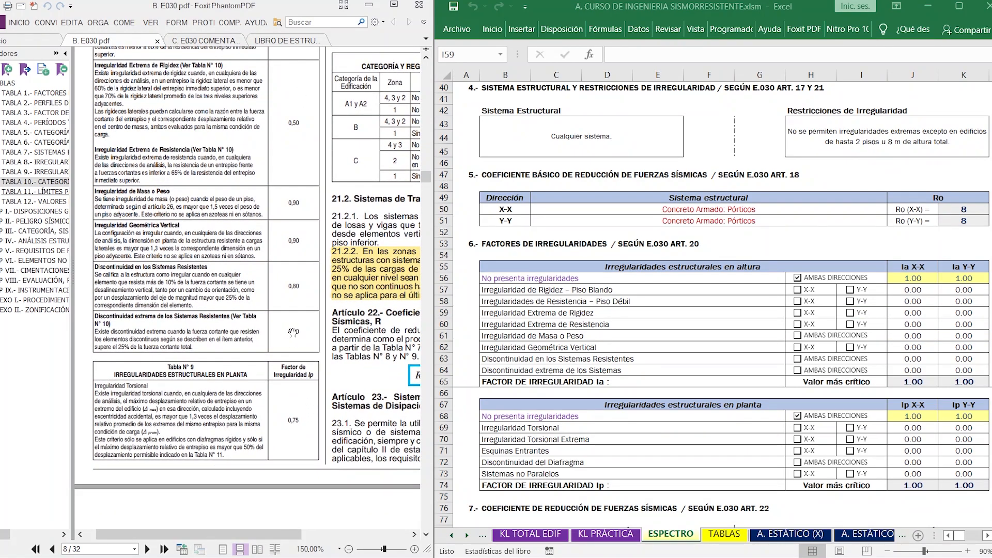
scroll(304, 273, "up", 14)
scroll(226, 361, "right", 5)
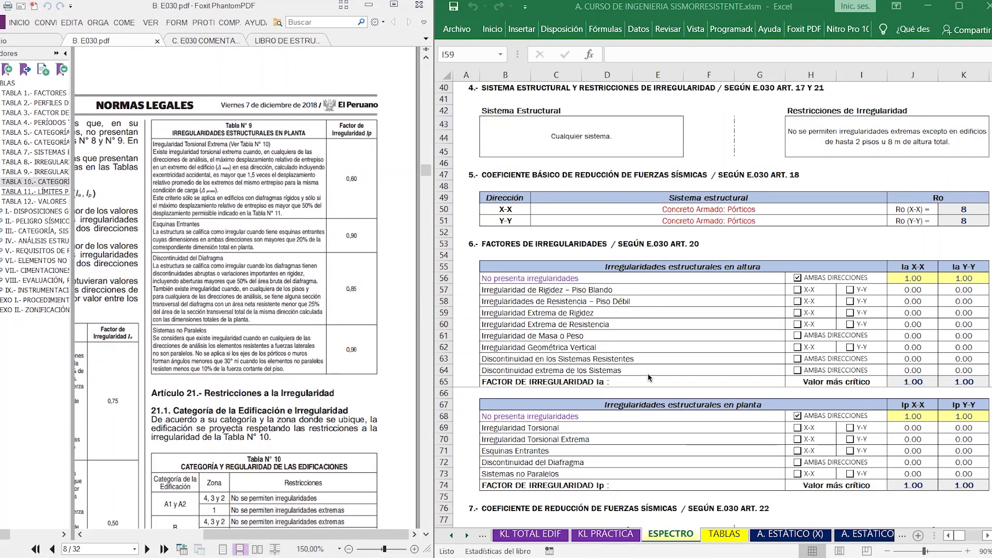
left_click(804, 464)
left_click(803, 463)
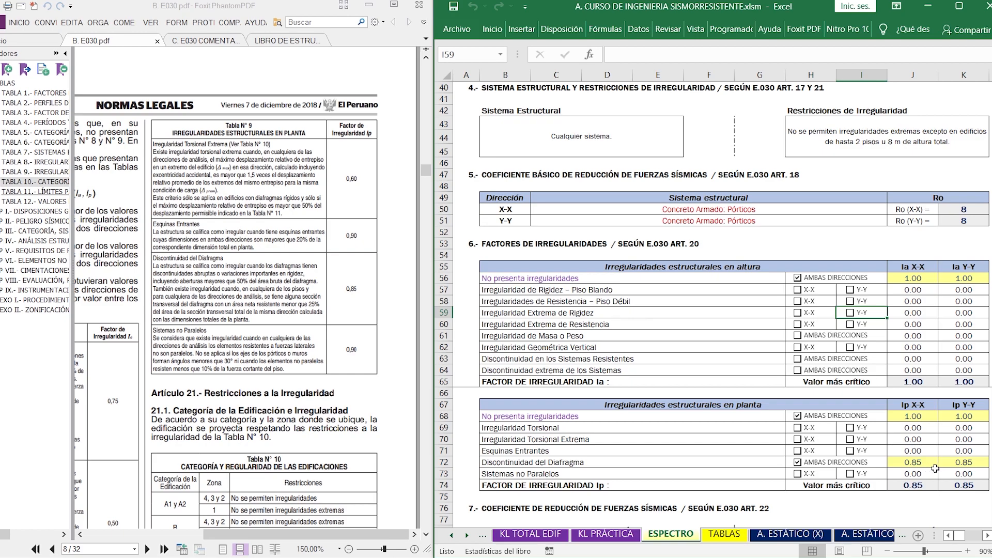
left_click(798, 463)
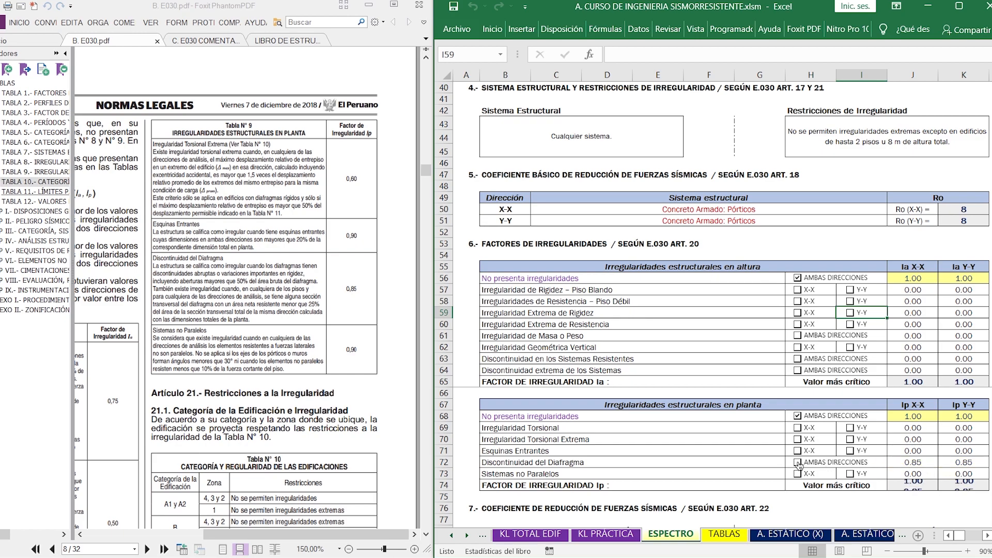
Step: Review the seismic force reduction coefficients R in section 7 and the fundamental vibration period inputs in section 8 of the sheet
scroll(852, 336, "down", 2)
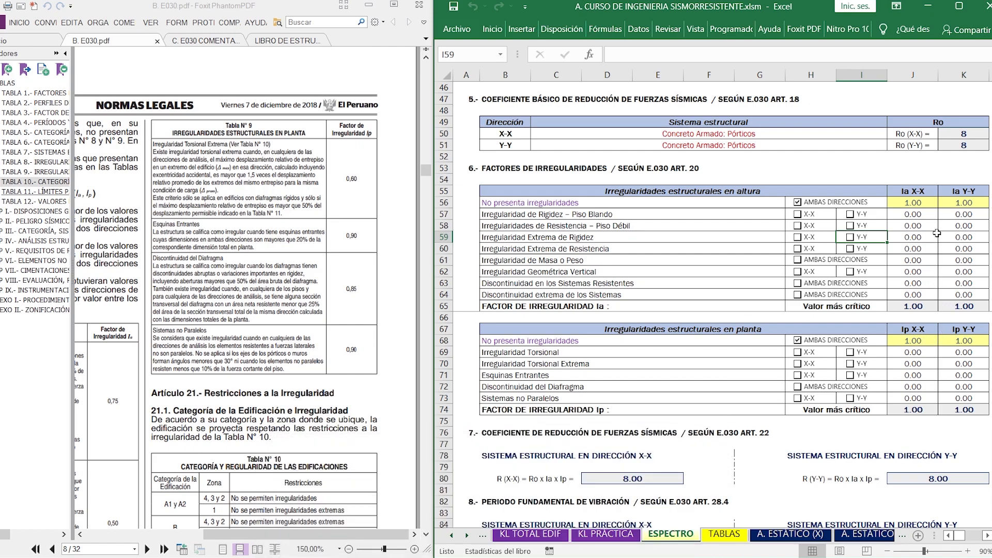
scroll(872, 409, "down", 2)
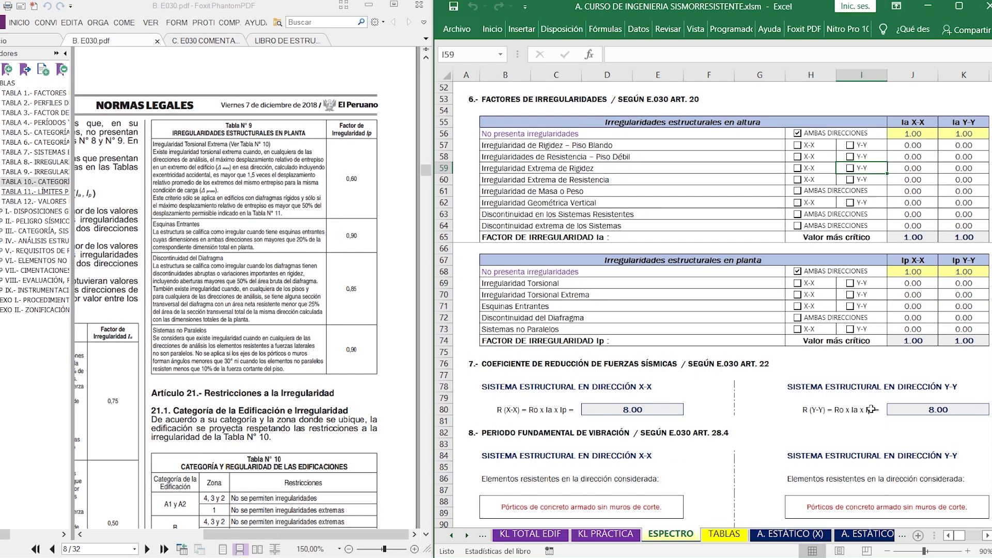
scroll(872, 409, "down", 3)
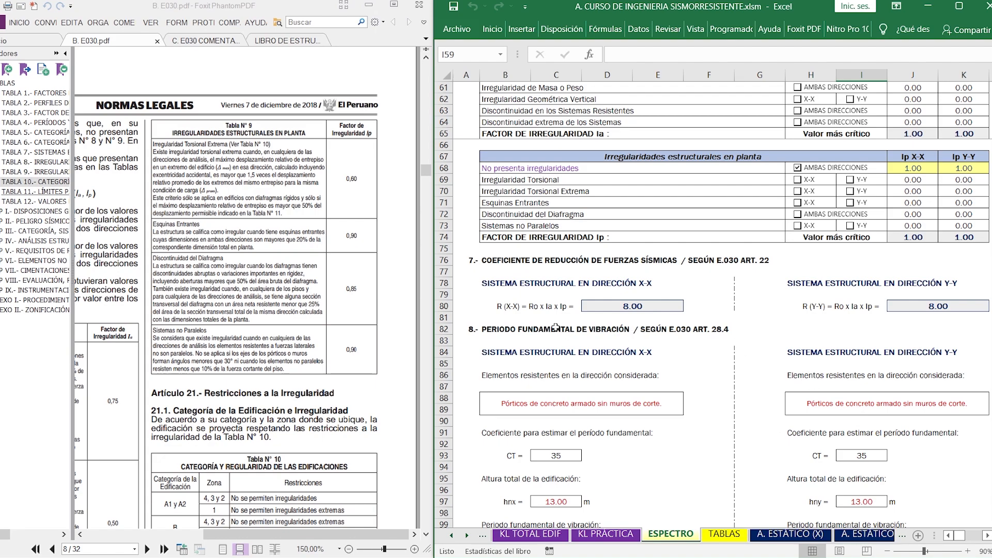
Step: Review the R coefficients of section 7 against the Ro, Ia and Ip factors, and continue to the fundamental period in section 8
scroll(540, 330, "up", 1)
scroll(540, 330, "up", 1)
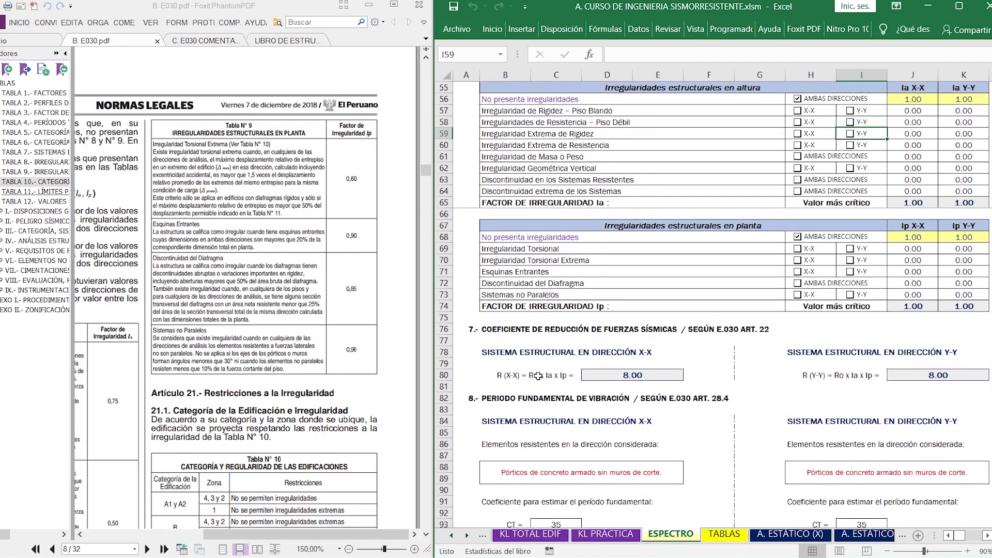
scroll(537, 376, "up", 4)
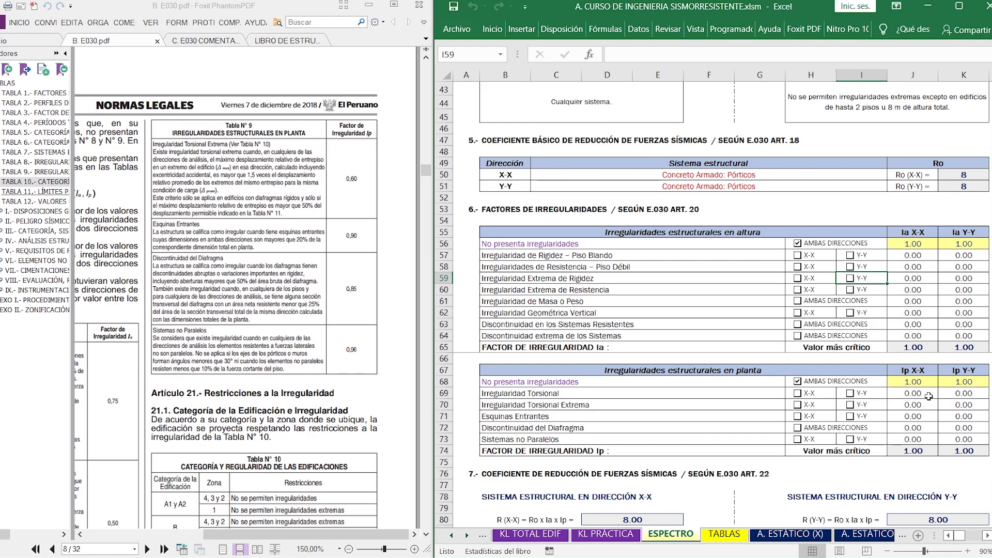
scroll(909, 449, "down", 4)
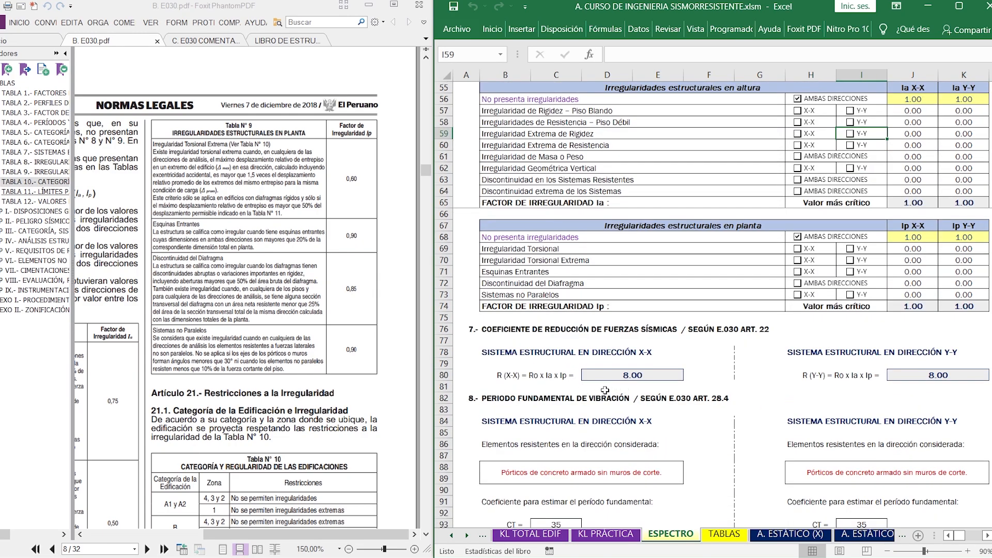
left_click(640, 391)
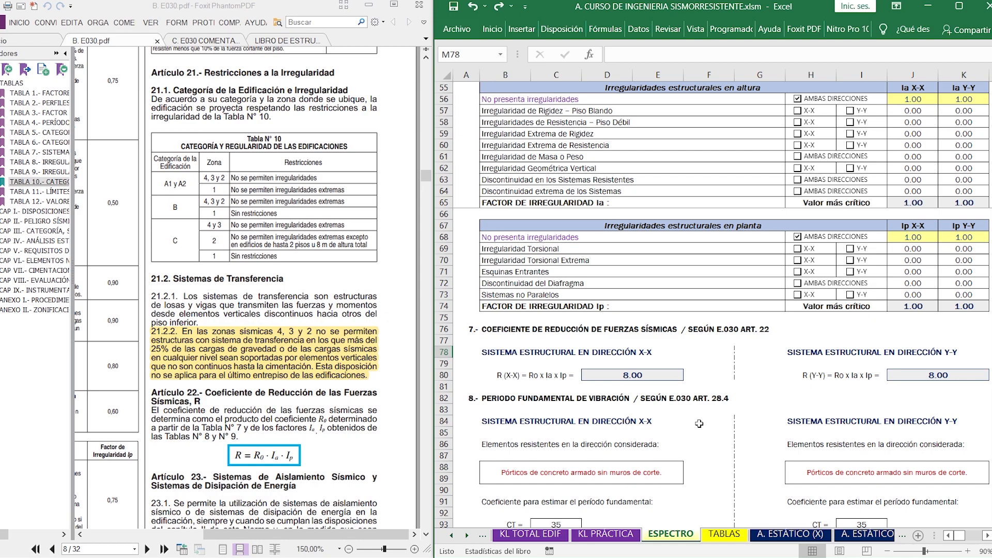
scroll(699, 424, "down", 8)
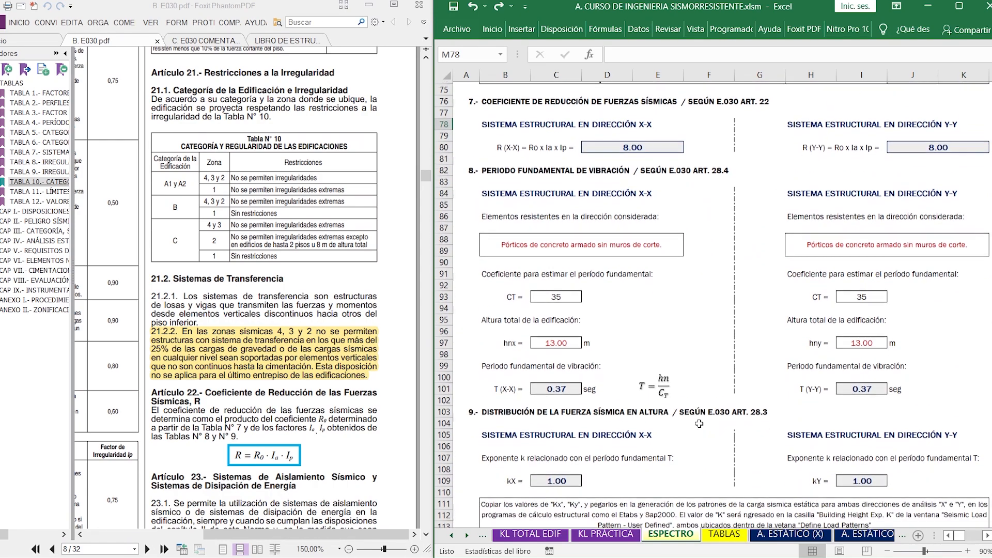
scroll(699, 424, "down", 1)
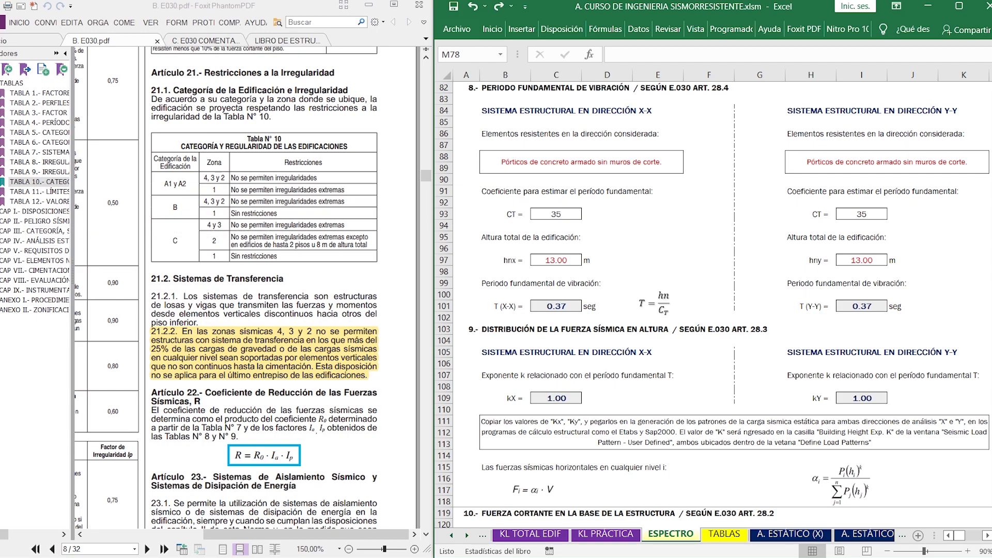
Step: Open Artículo 28 of the E.030 standard and examine the fundamental period expression T = hn/CT in section 28.4
left_click(6, 241)
left_click(32, 295)
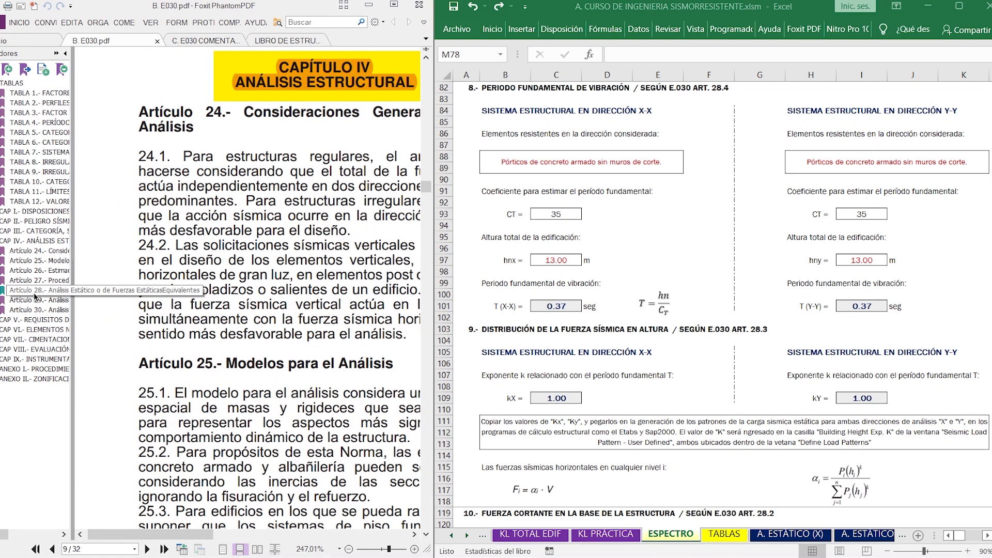
scroll(294, 285, "up", 3)
scroll(293, 263, "down", 2)
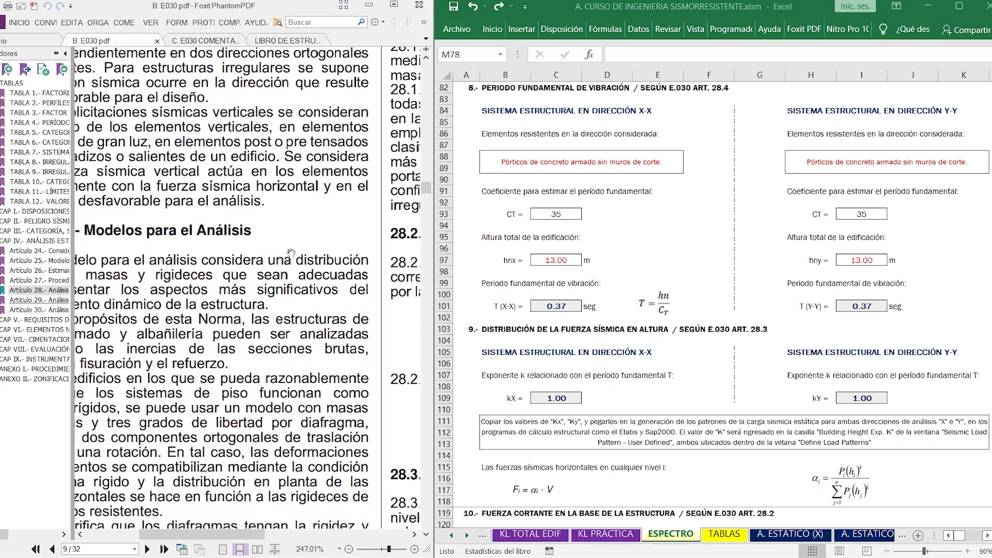
scroll(361, 305, "down", 2)
left_click_drag(353, 417, 323, 175)
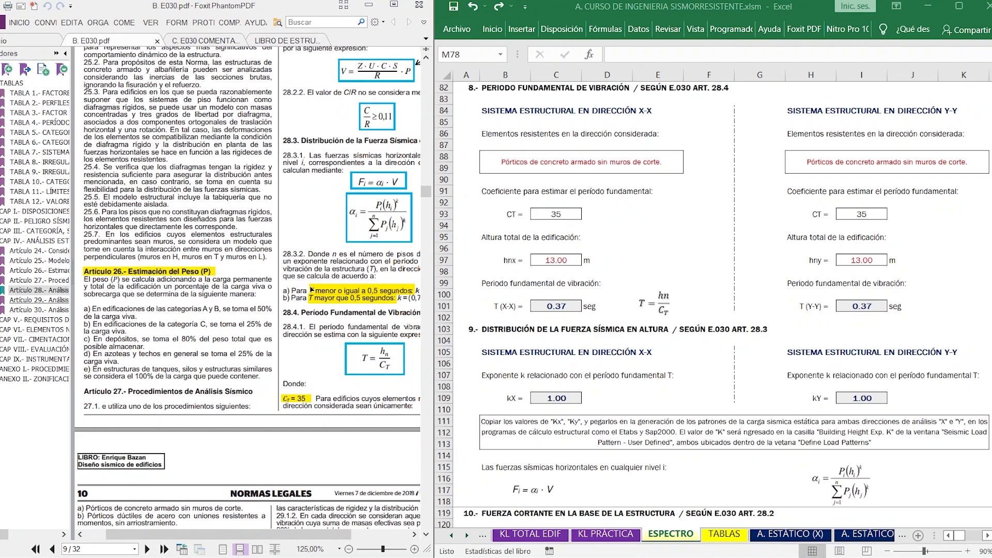
left_click_drag(312, 376, 260, 261)
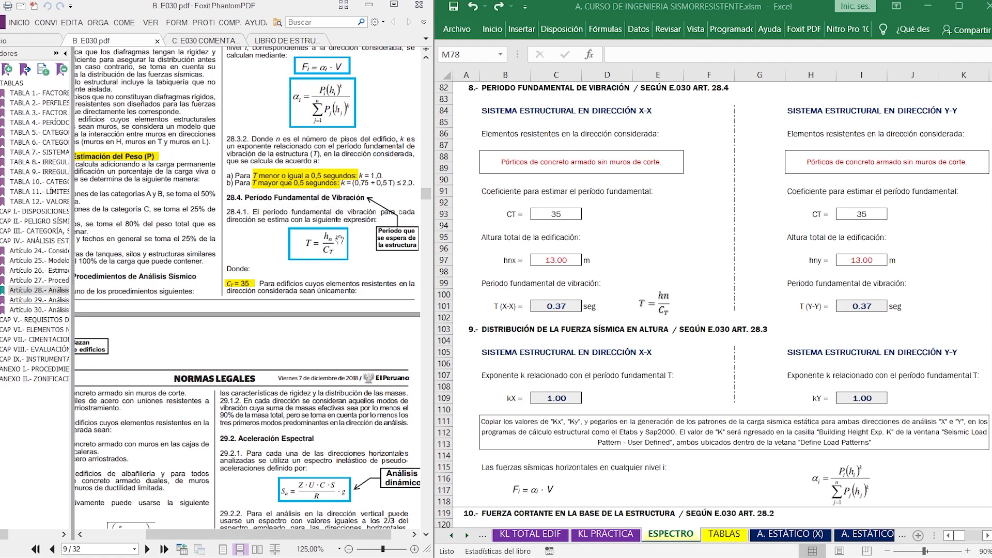
left_click_drag(360, 254, 352, 282)
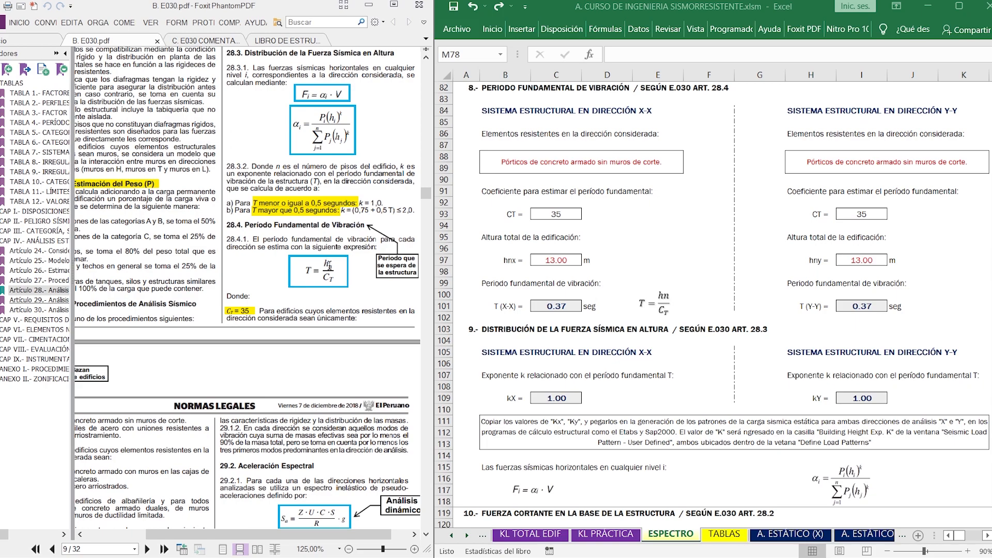
left_click_drag(336, 282, 324, 279)
Step: Compare the sheet's X-X resisting elements with the CT = 35, 45 and 60 cases in section 28.4 of the standard
left_click(660, 159)
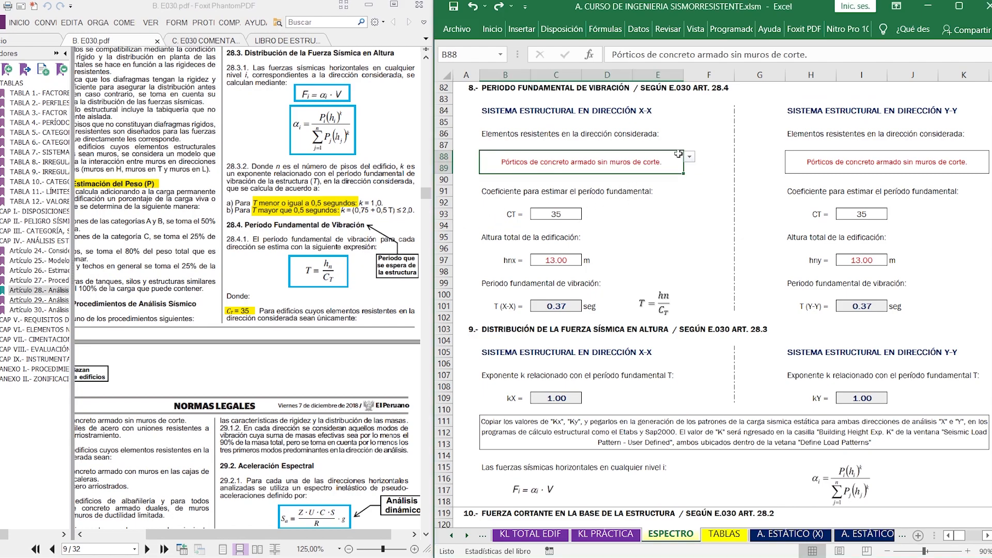
left_click_drag(290, 307, 281, 263)
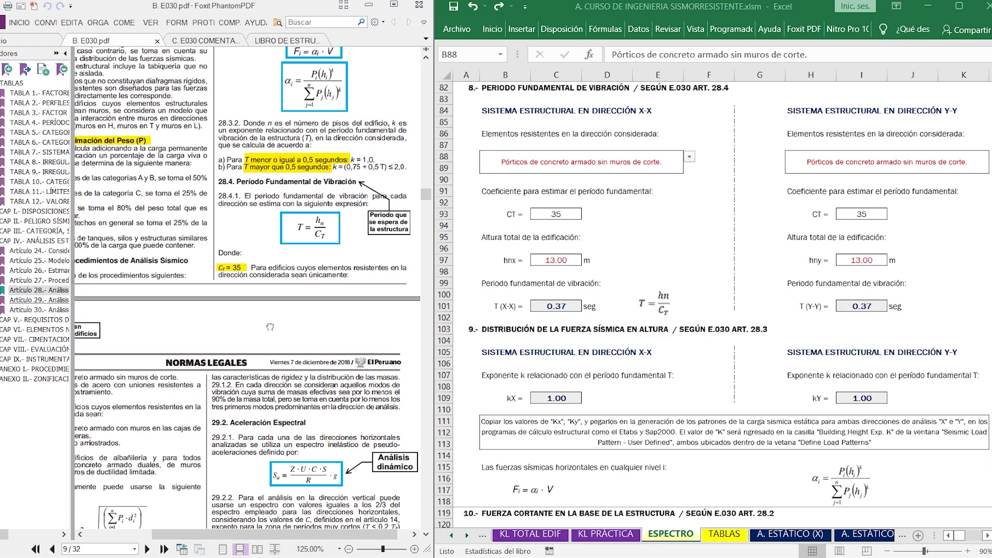
scroll(270, 327, "down", 2)
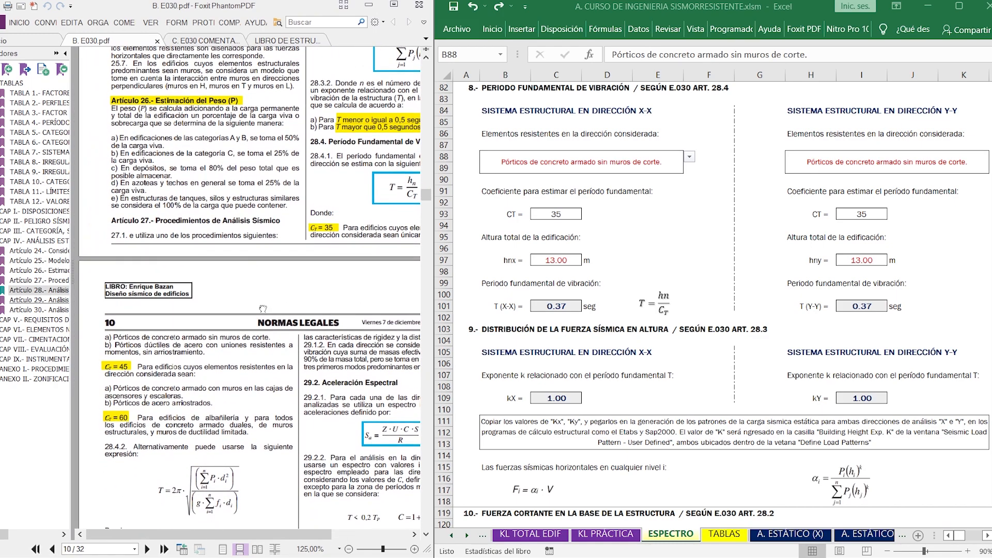
left_click_drag(263, 310, 324, 245)
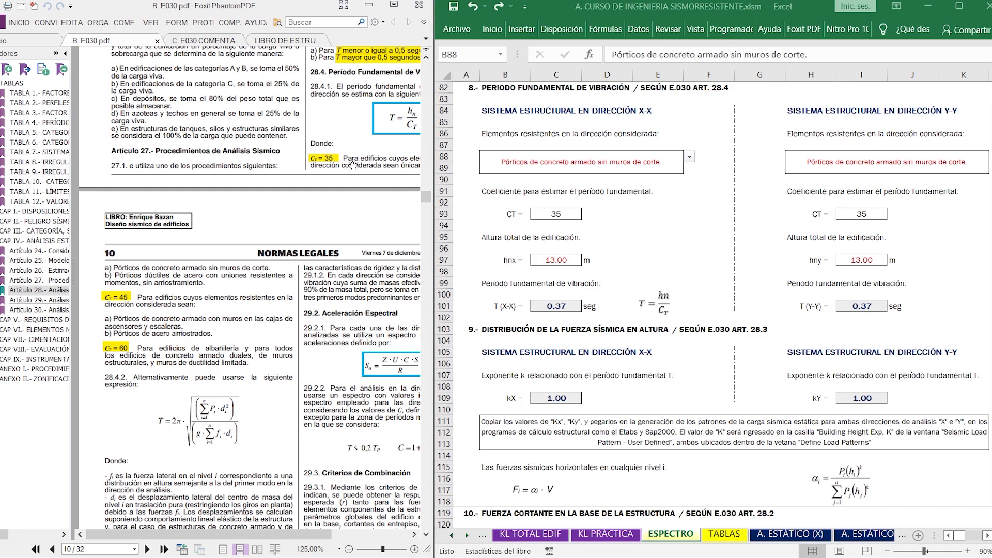
Step: Try Edificios de albañilería as the X-X resisting elements and inspect the formula behind the X-X fundamental period
left_click(690, 158)
left_click(690, 158)
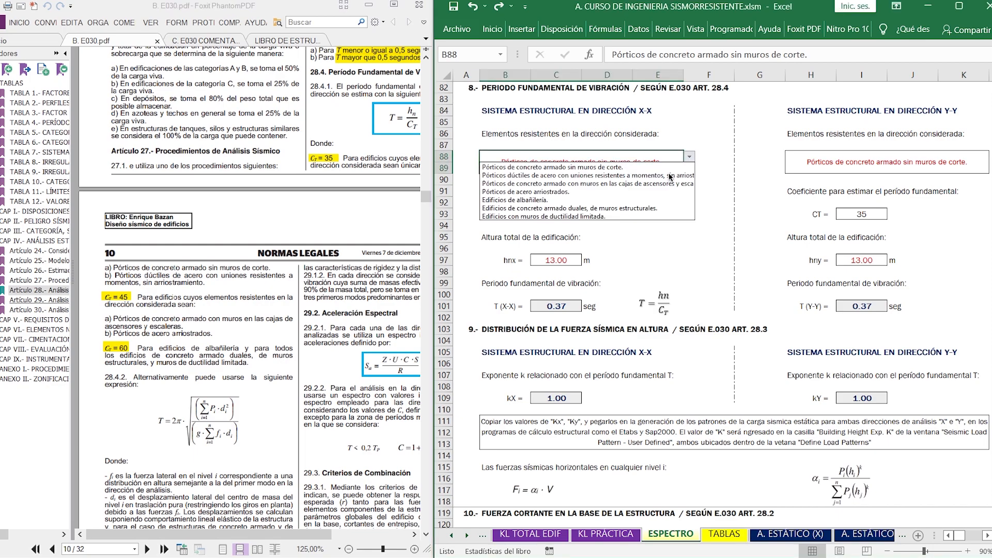
left_click(603, 200)
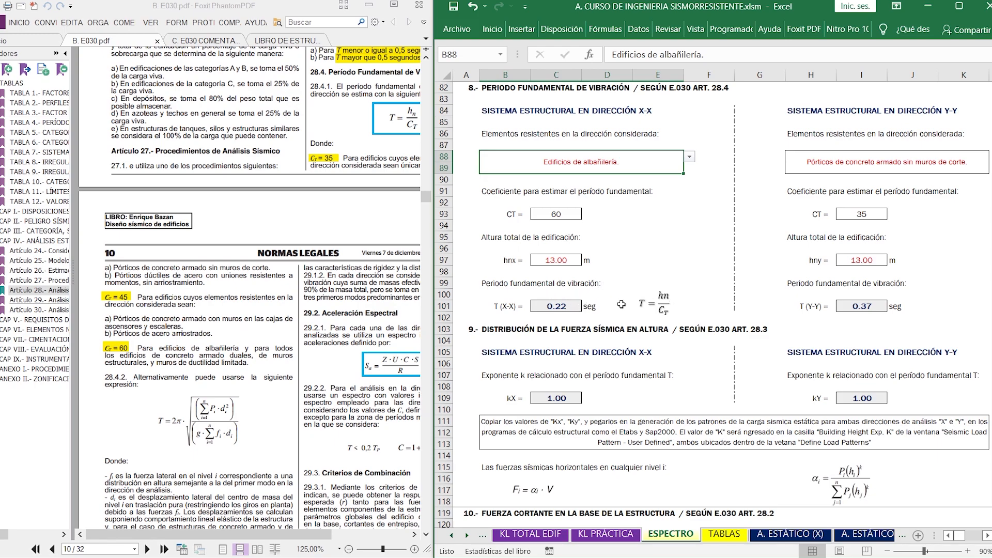
double_click(568, 309)
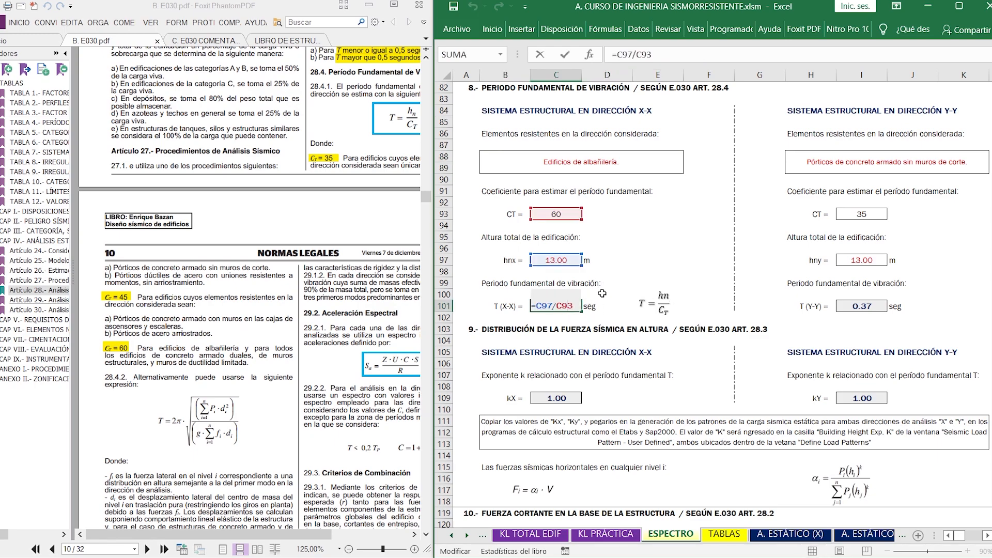
key("Escape")
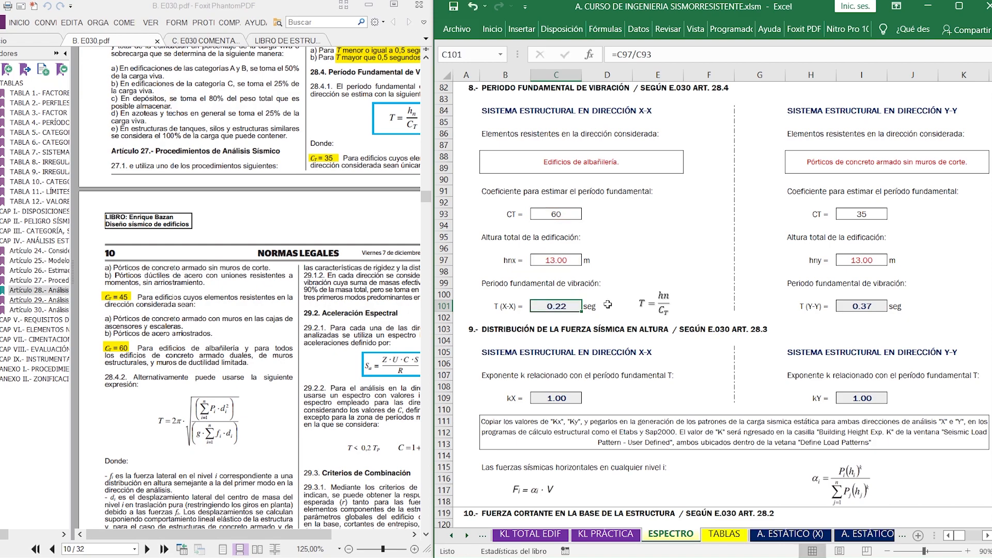
Step: Set the X-X resisting elements back to Pórticos de concreto armado sin muros de corte
left_click(662, 155)
left_click(689, 156)
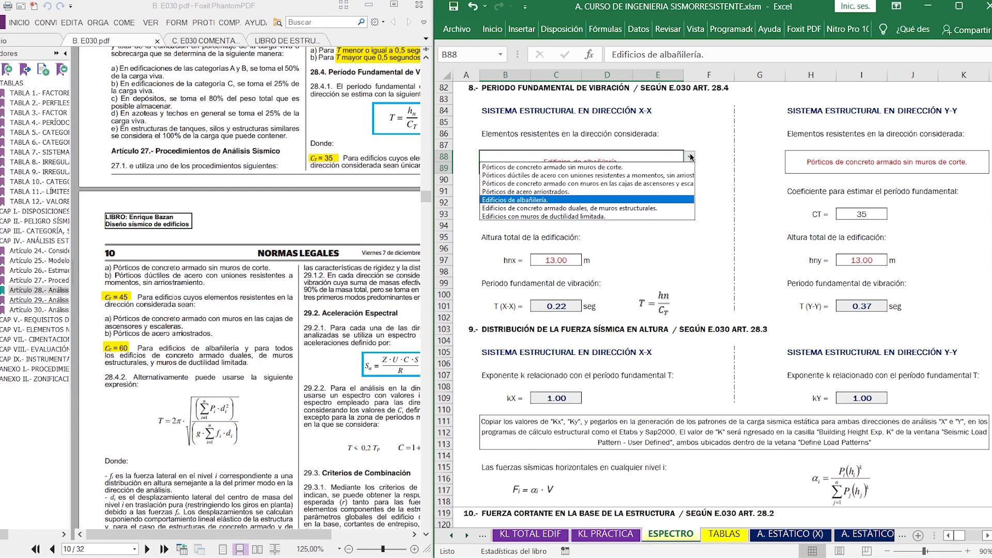
left_click(663, 168)
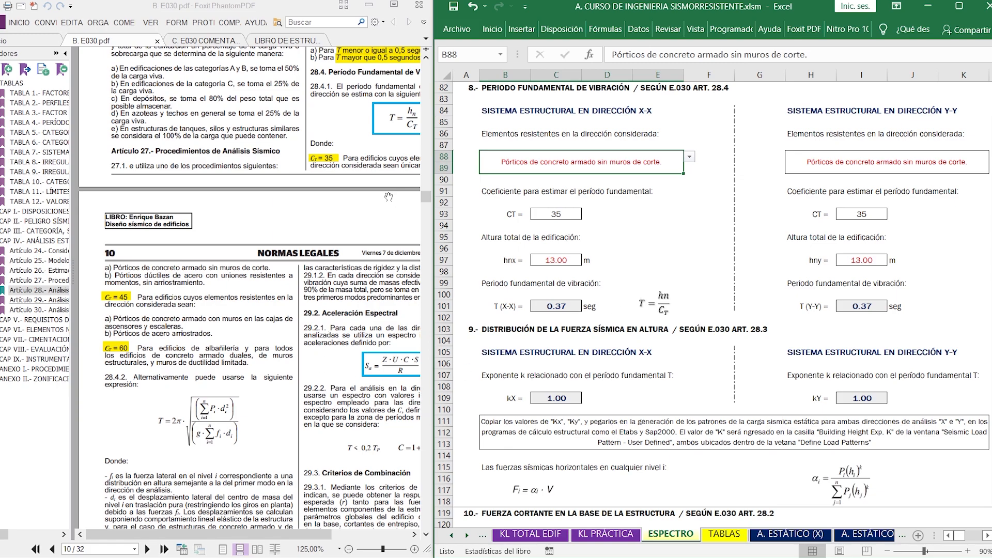
Step: Return to section 28.4.1 of the standard and examine the period expression and the CT = 35 condition up close
left_click_drag(387, 197, 289, 268)
scroll(328, 240, "up", 3)
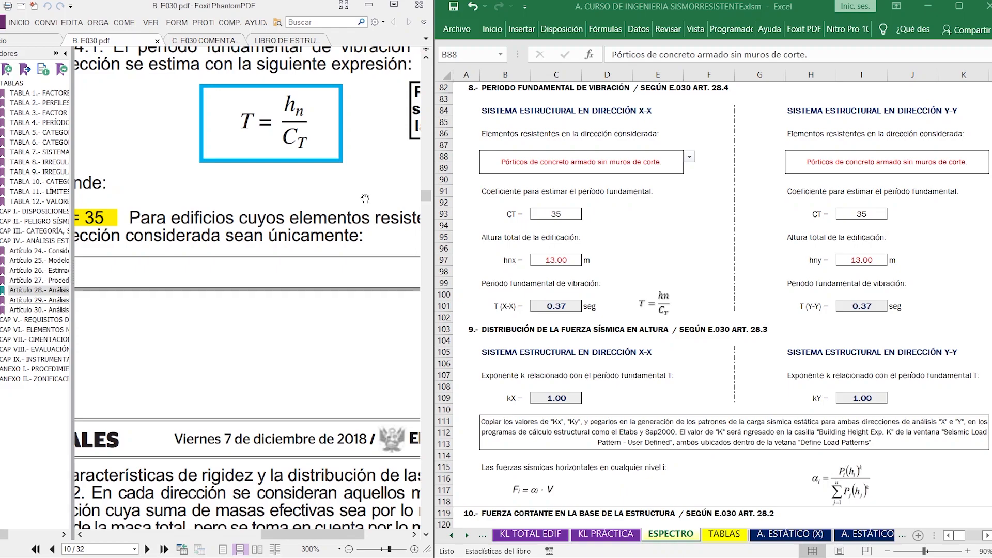
left_click_drag(365, 200, 326, 214)
scroll(351, 219, "down", 3)
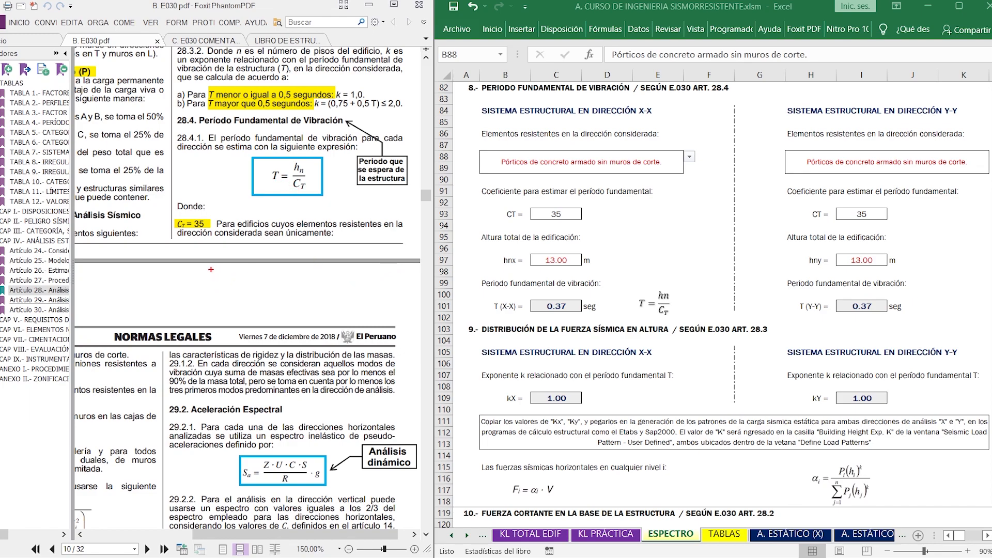
Step: Sketch a rectangle and an irregular outline in red over the standard, frame the sheet's period formula, and clear these annotations
left_click_drag(210, 269, 260, 323)
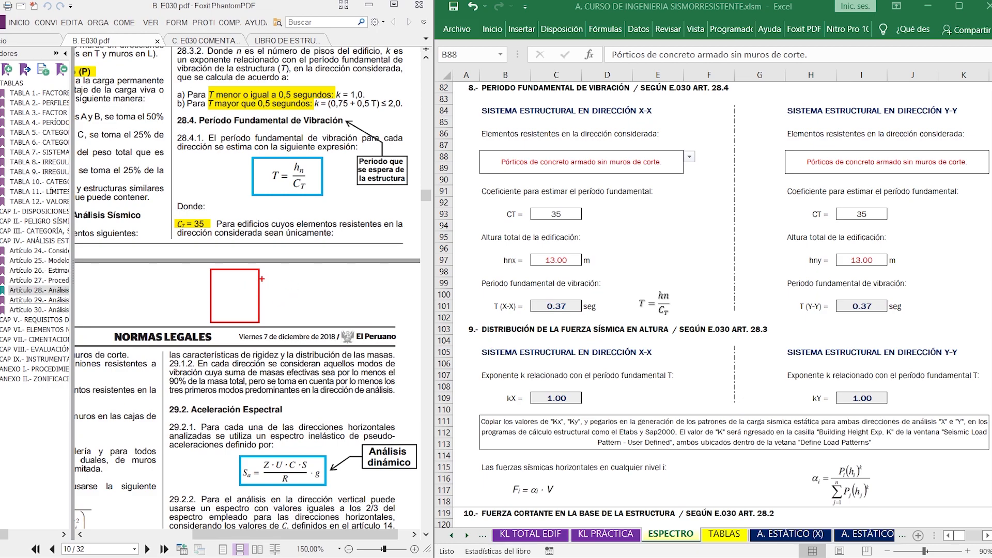
mouse_move(290, 311)
left_mouse_down()
mouse_move(305, 283)
mouse_move(331, 290)
mouse_move(357, 278)
mouse_move(349, 327)
mouse_move(287, 326)
left_mouse_up()
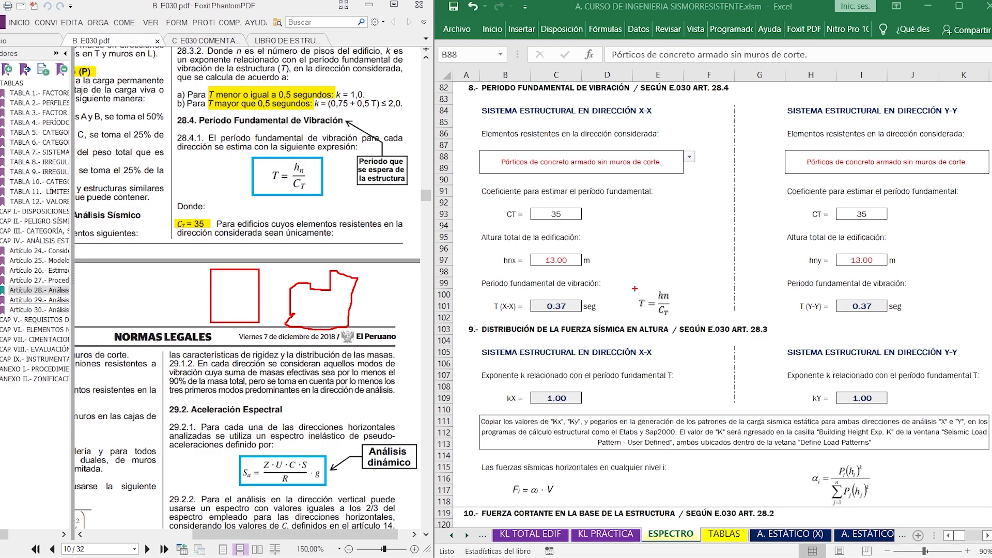
mouse_move(629, 284)
left_mouse_down()
mouse_move(690, 331)
mouse_move(693, 321)
left_mouse_up()
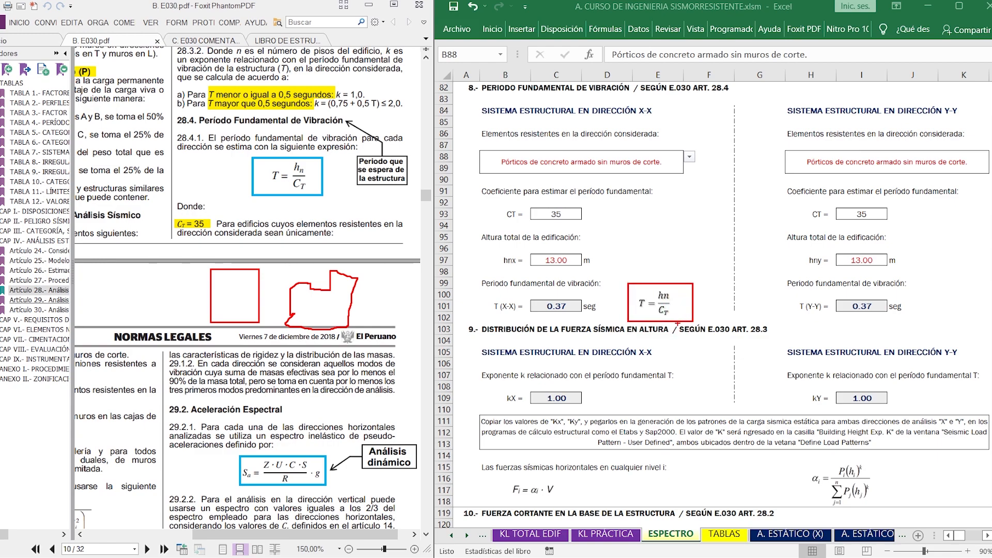
key("Escape")
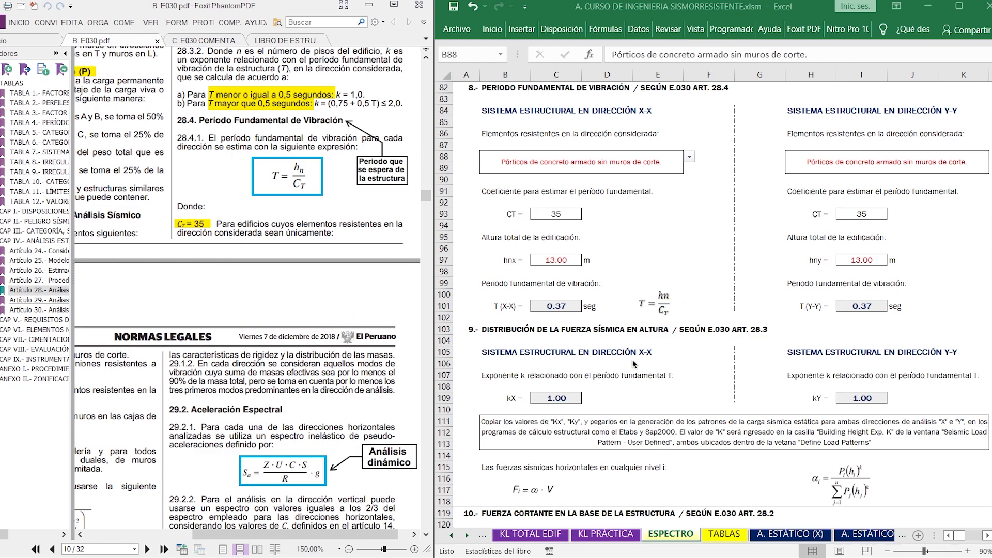
Step: Review the height distribution exponents in section 9 and the base shear parameters in section 10 of the sheet
scroll(672, 365, "down", 1)
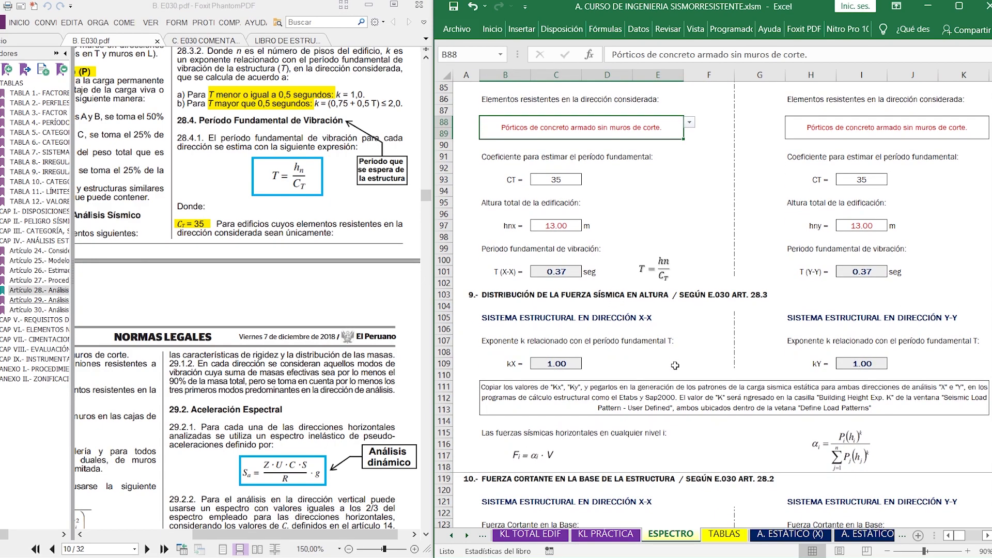
scroll(675, 365, "down", 3)
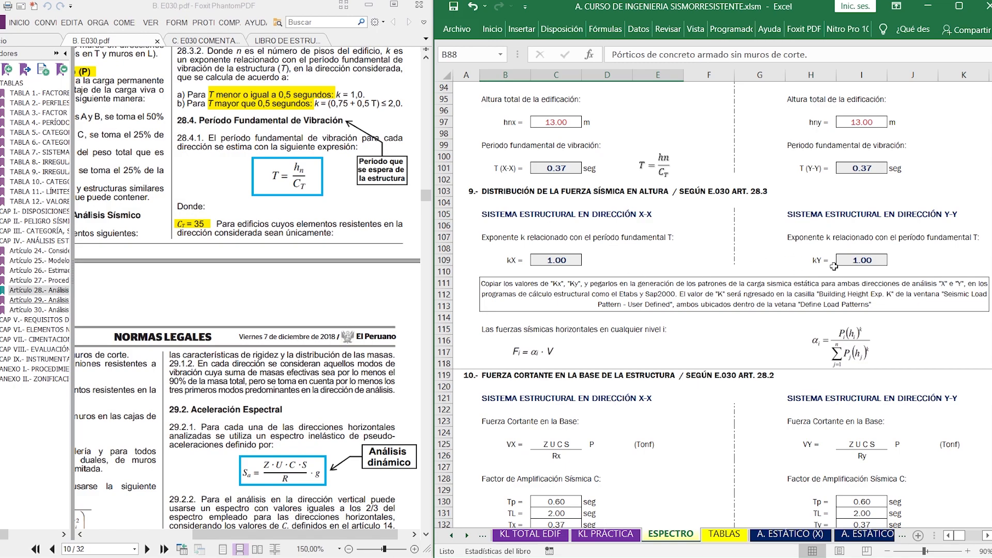
scroll(786, 268, "down", 8)
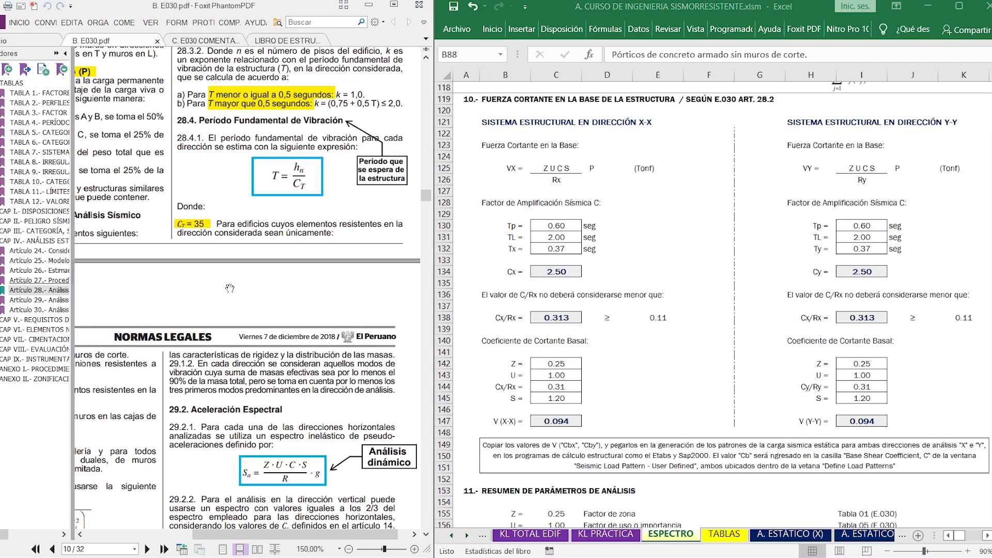
Step: Compare the static base shear expression in section 28.2 of the standard with the dynamic spectral acceleration expression in section 29.2
scroll(235, 383, "up", 3)
scroll(222, 217, "up", 3)
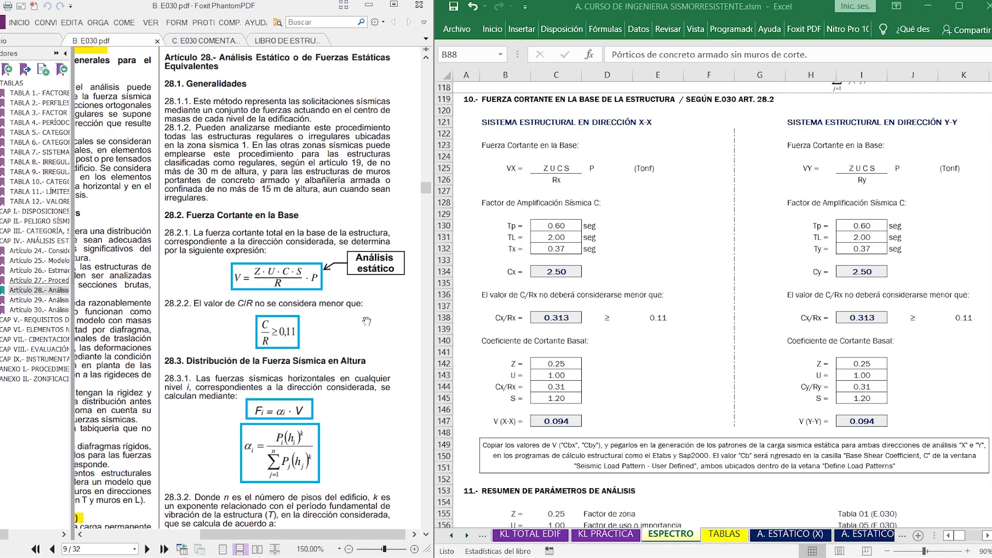
scroll(324, 292, "down", 15)
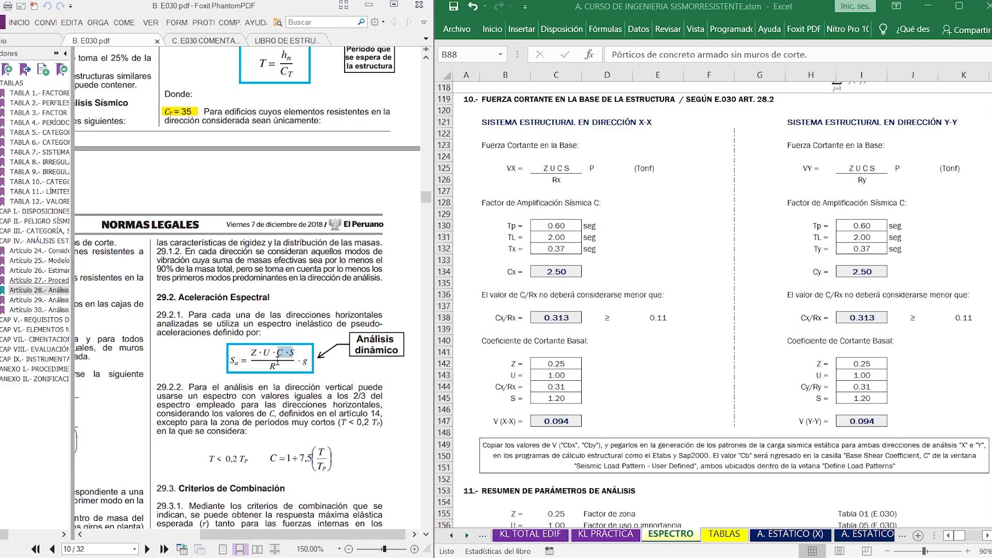
left_click(280, 361)
scroll(292, 376, "up", 5)
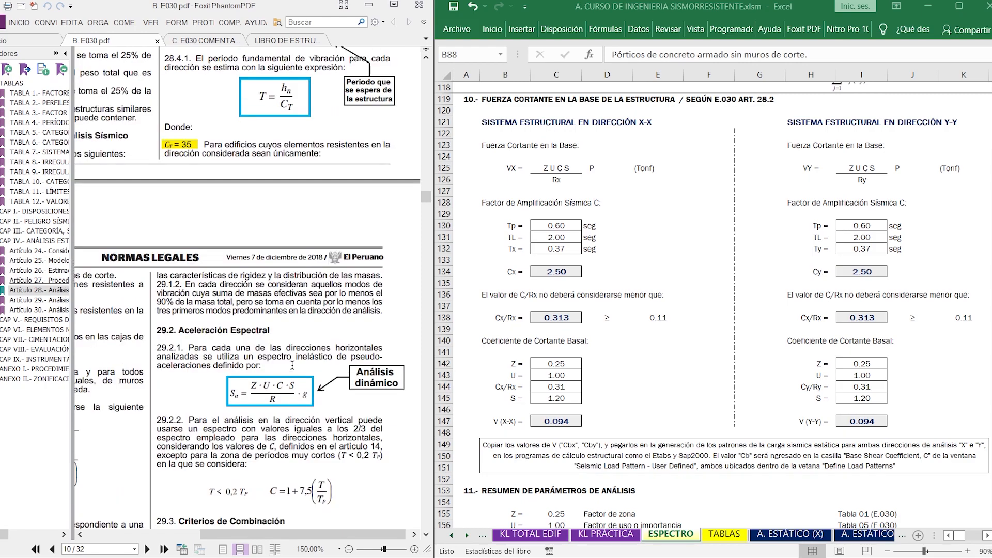
scroll(298, 376, "down", 3)
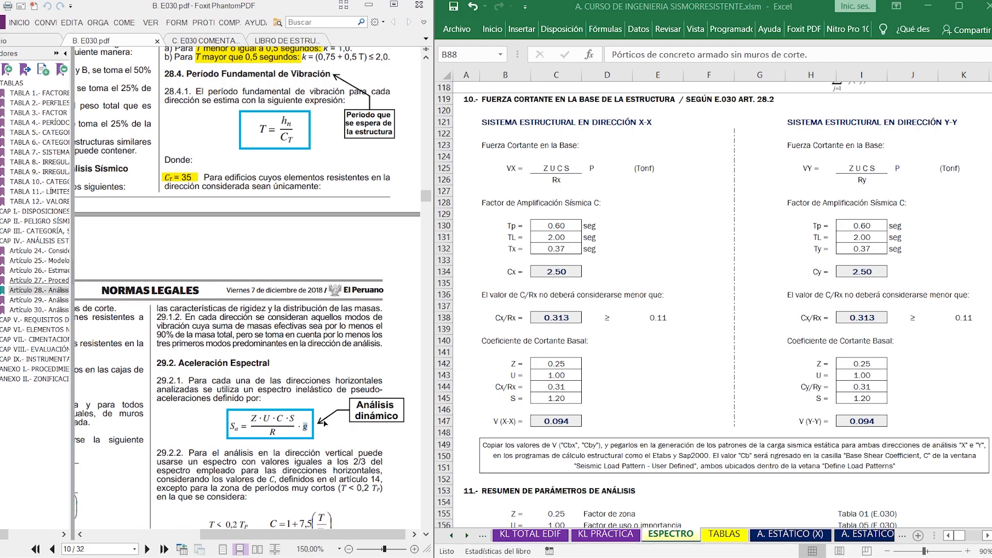
scroll(326, 423, "up", 13)
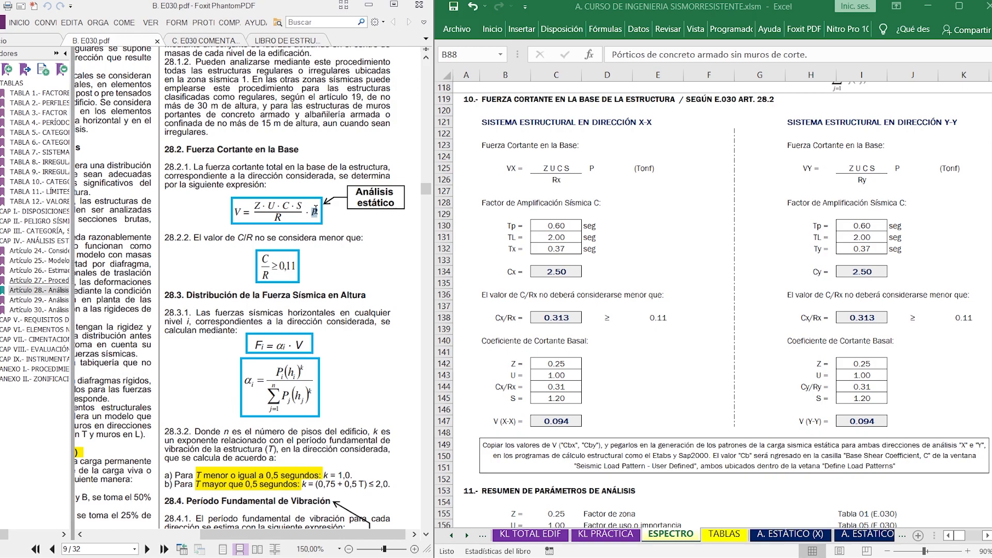
Step: Check the weight term P in the X-X base shear expression of section 10 of the sheet
left_click(590, 168)
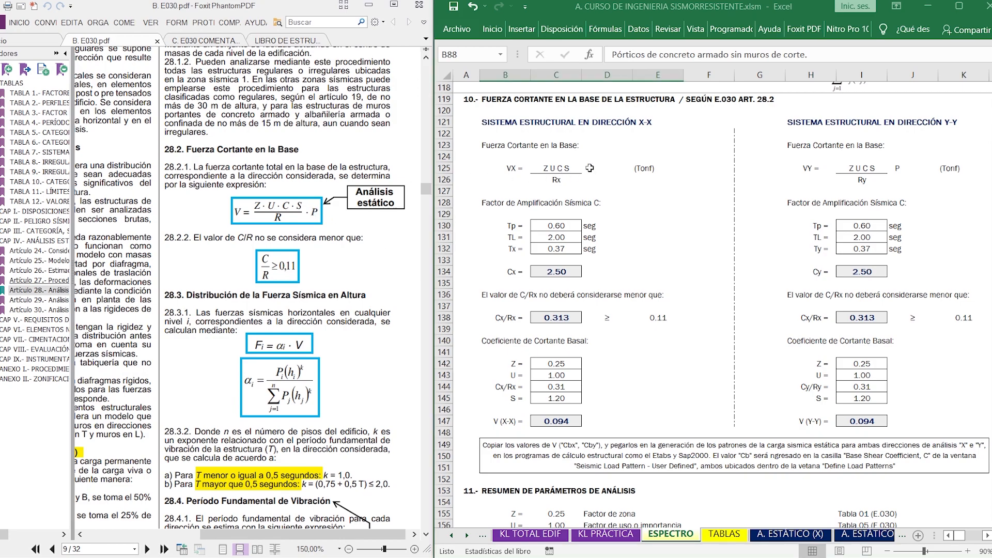
left_click(589, 168)
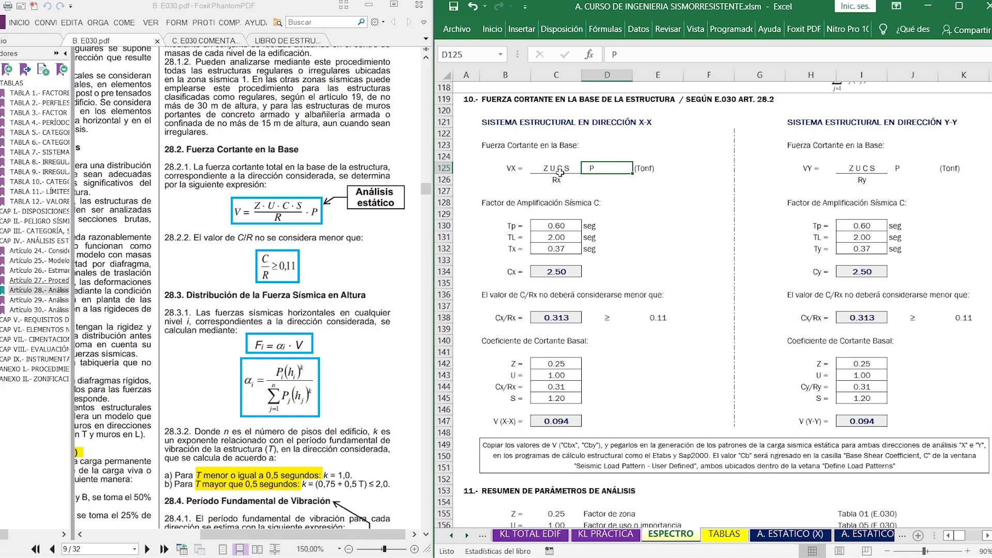
left_click(669, 238)
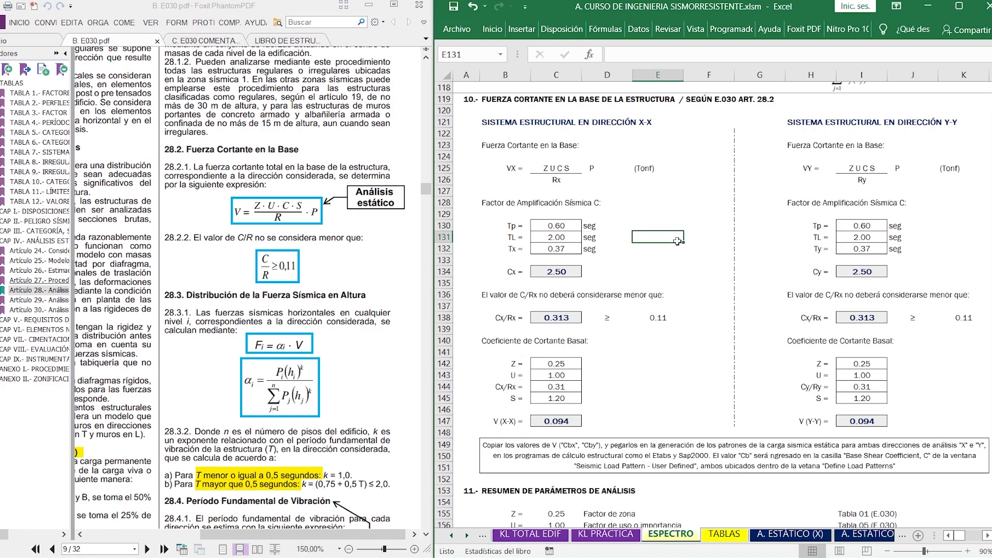
Step: Trace the Tp value of section 10 back to the soil parameters in section 2 of the sheet
left_click(560, 223)
scroll(580, 245, "up", 4)
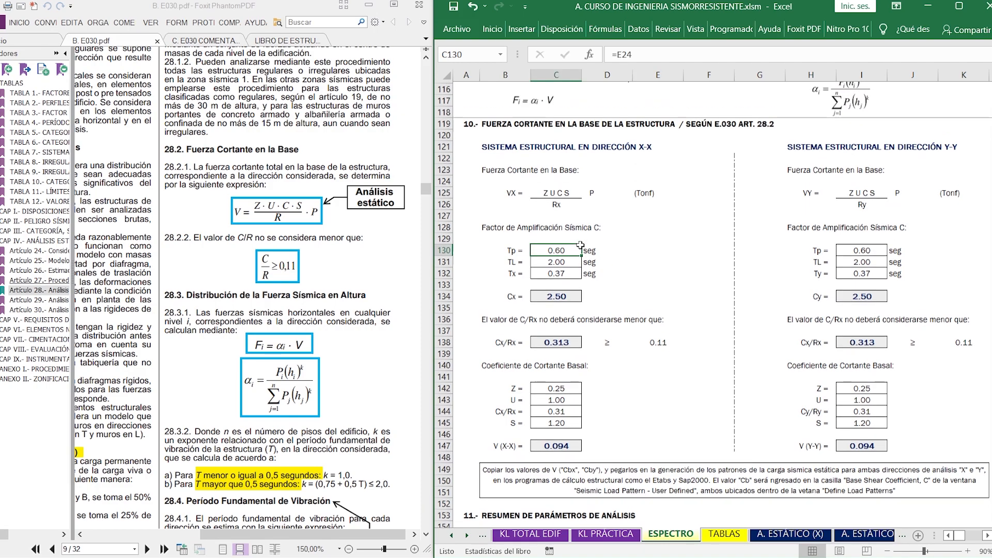
scroll(580, 244, "up", 20)
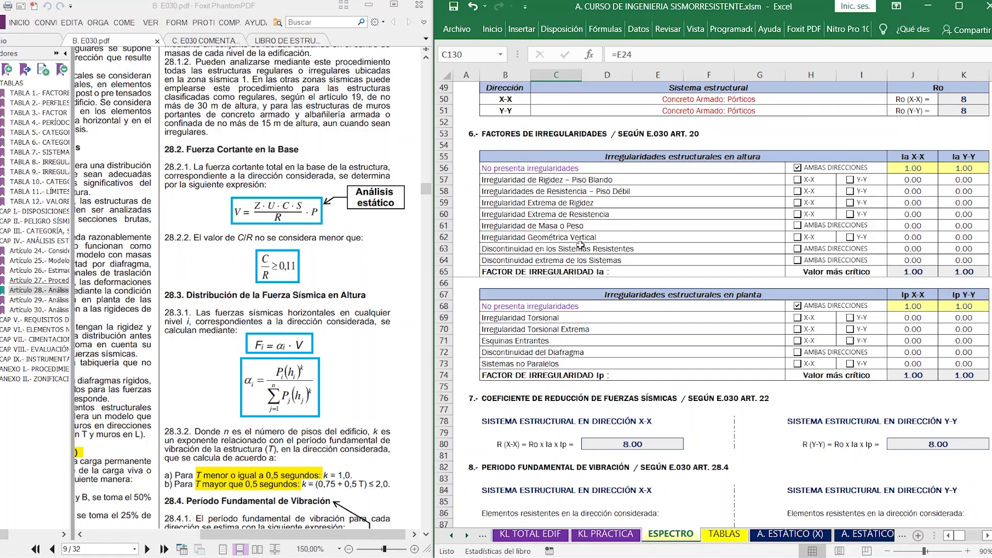
scroll(580, 245, "up", 8)
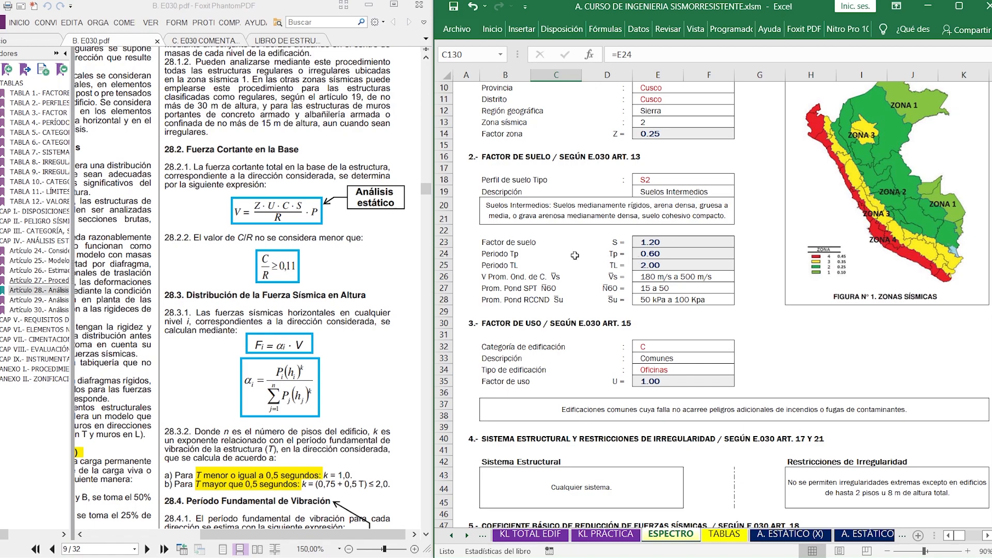
scroll(642, 291, "down", 15)
scroll(642, 290, "down", 16)
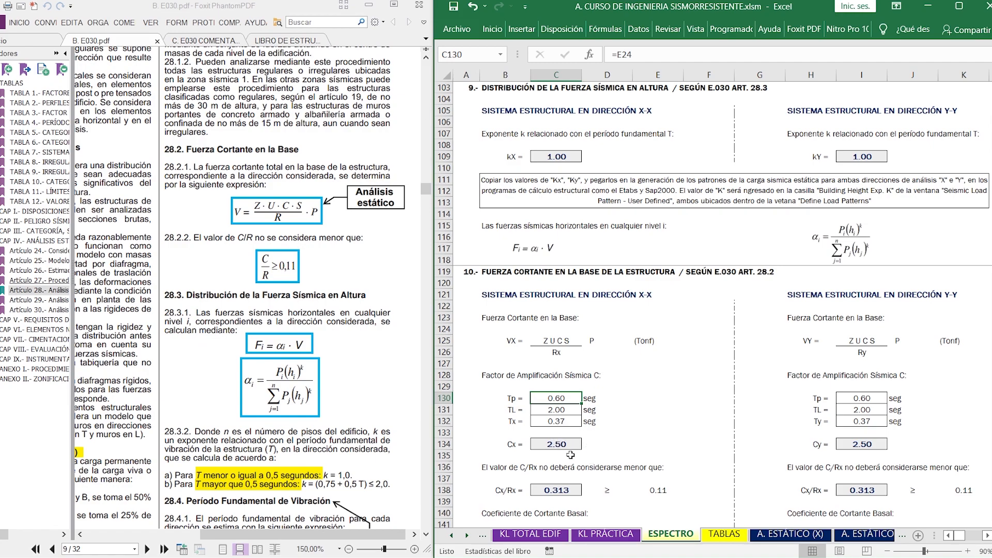
Step: Inspect the Cx formula in cell C134 and compare it with the amplification factor expressions in Article 14 of the standard
left_click(558, 445)
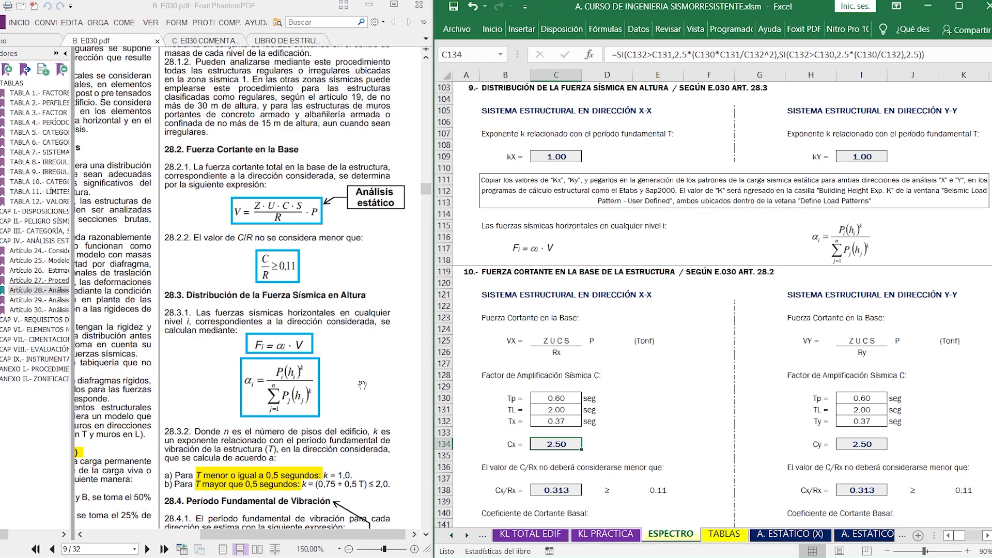
left_click_drag(362, 385, 389, 349)
scroll(366, 361, "down", 5)
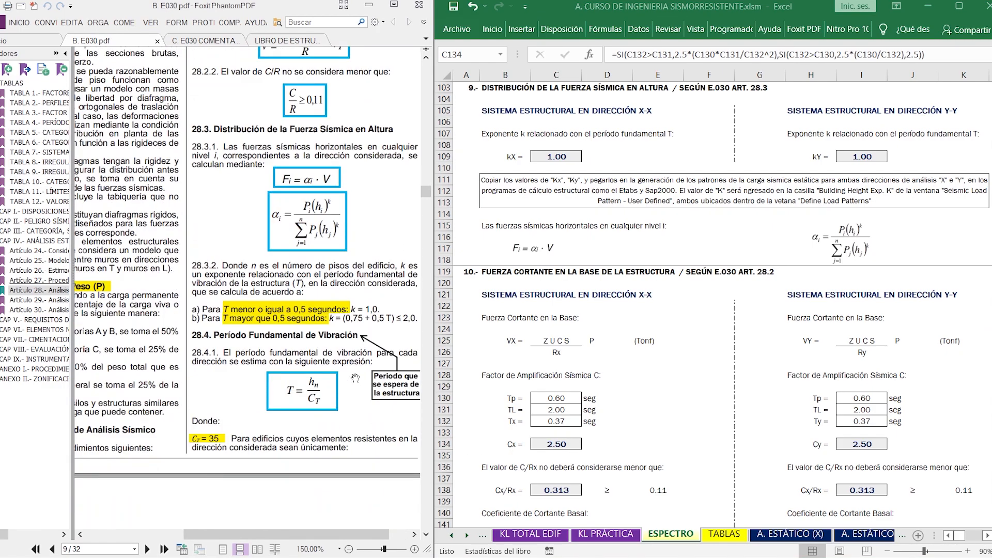
scroll(356, 379, "down", 3)
scroll(354, 379, "down", 8)
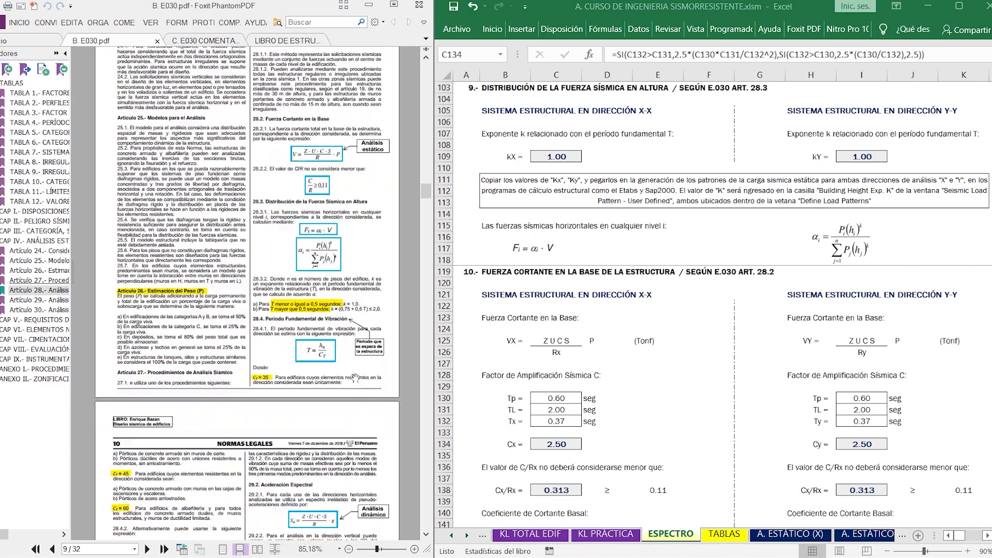
scroll(354, 377, "up", 5)
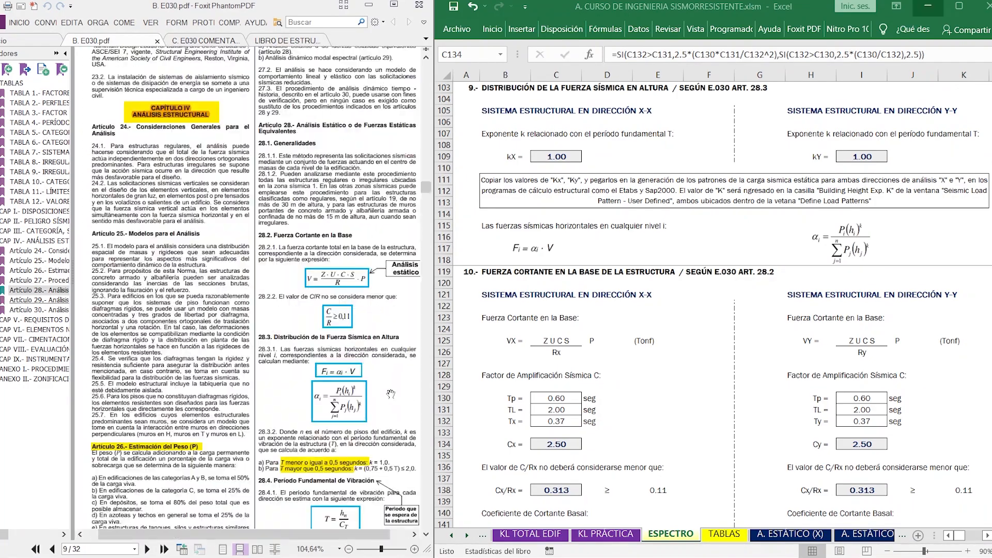
scroll(359, 377, "up", 4)
scroll(362, 376, "up", 10)
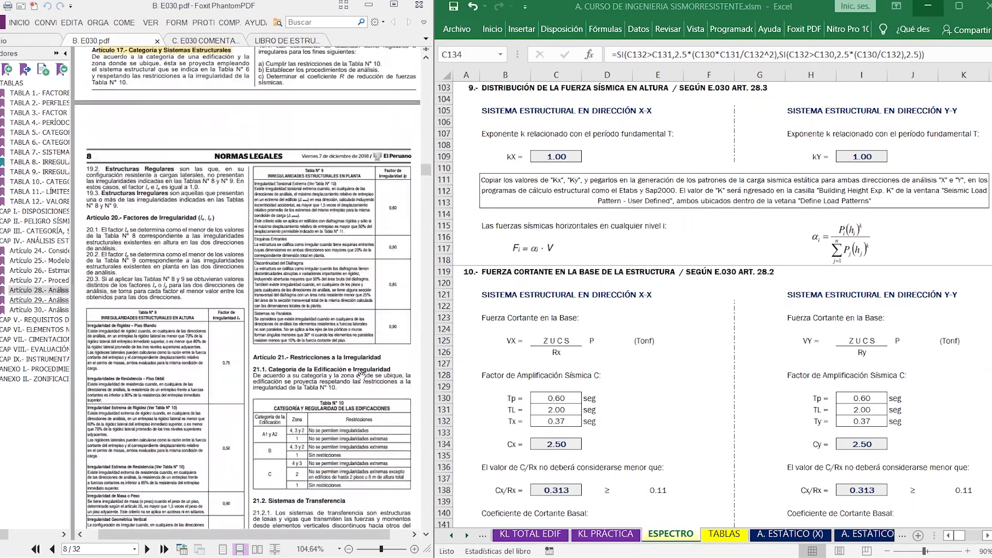
scroll(362, 376, "up", 10)
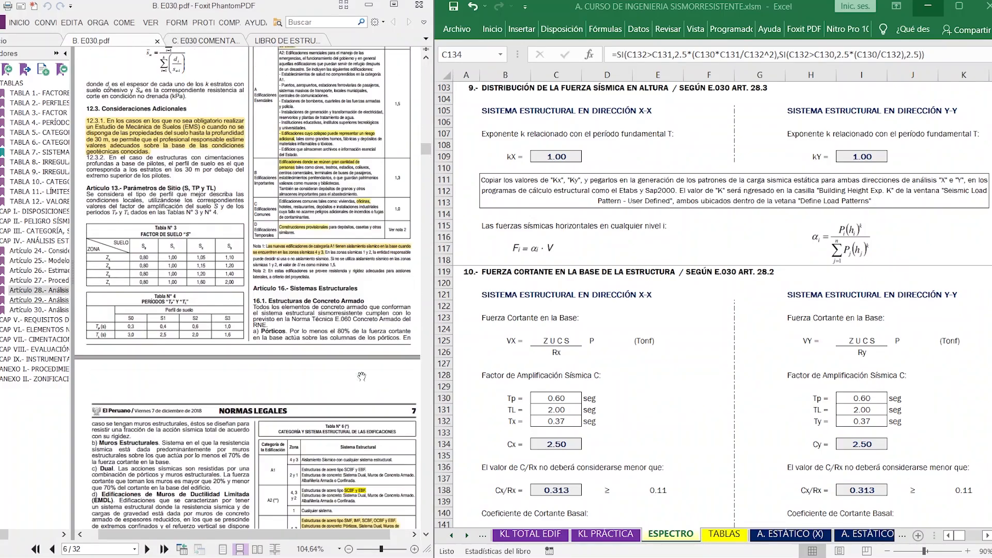
scroll(361, 374, "up", 4)
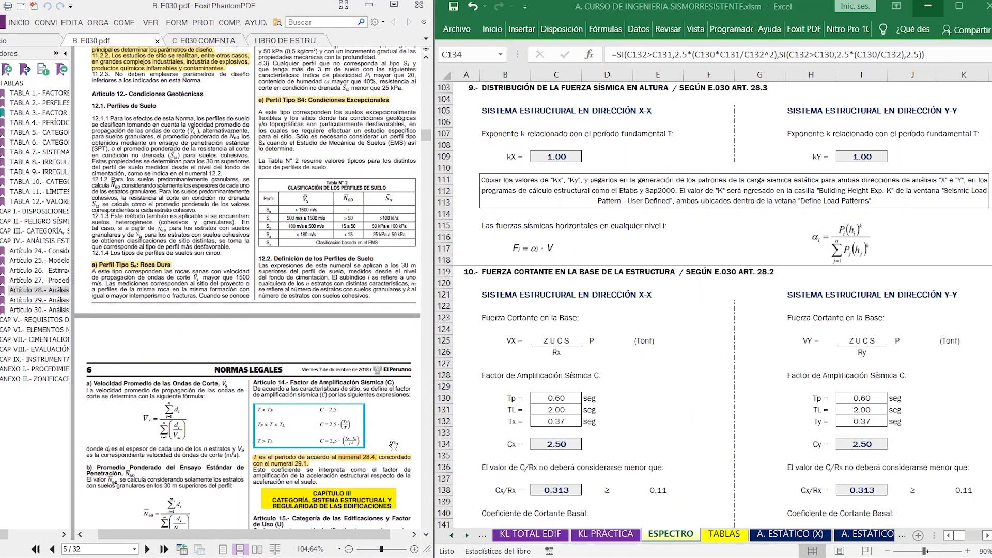
scroll(393, 446, "down", 3)
scroll(408, 393, "up", 5, "ctrl")
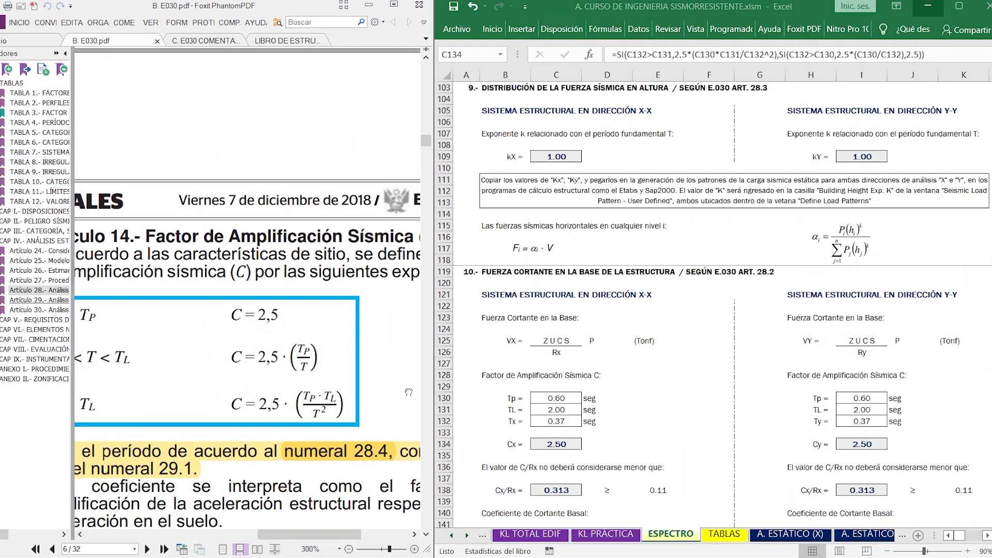
left_click_drag(237, 353, 250, 357)
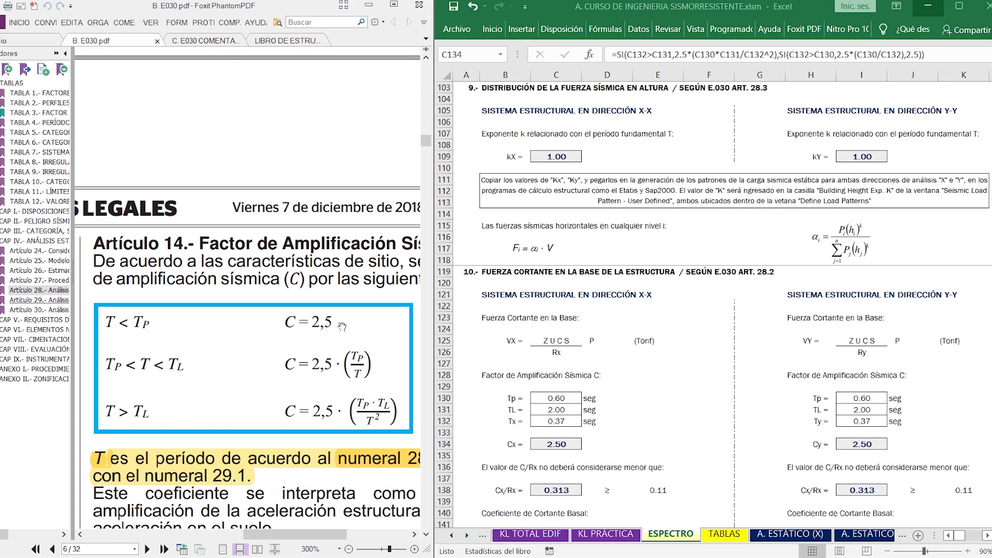
Step: Review the minimum Cx/Rx check against 0.11 and the base shear coefficient parameters in section 10 of the sheet
scroll(619, 384, "down", 3)
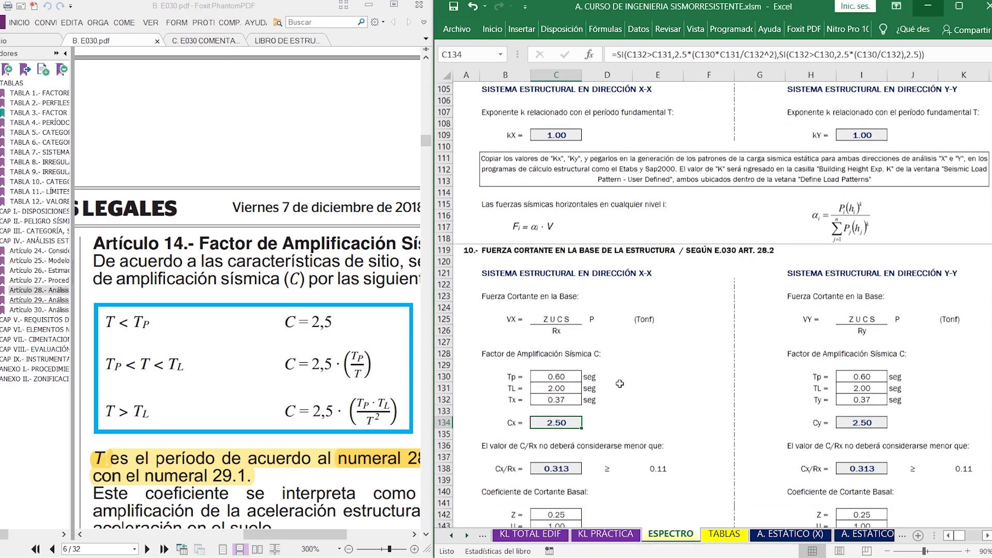
scroll(620, 383, "down", 2)
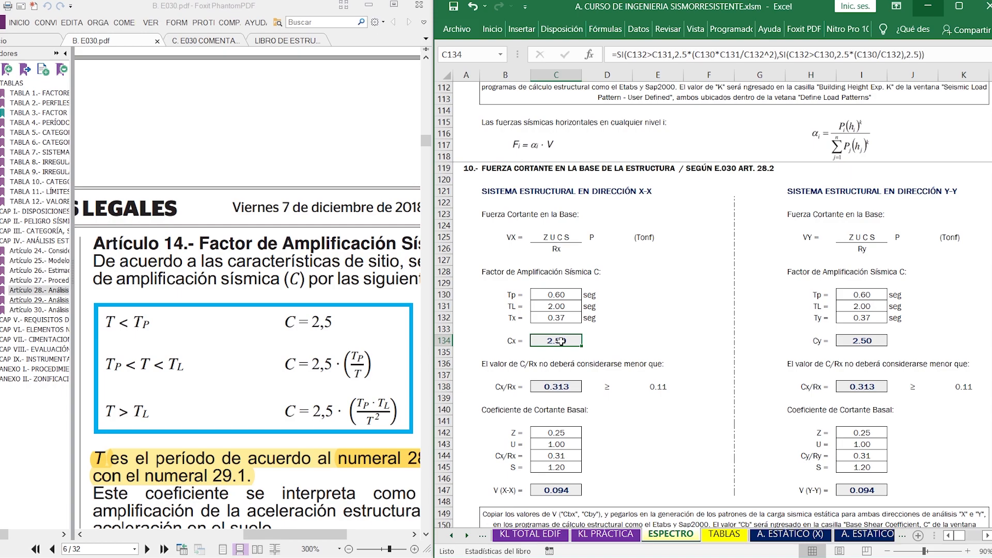
left_click(657, 388)
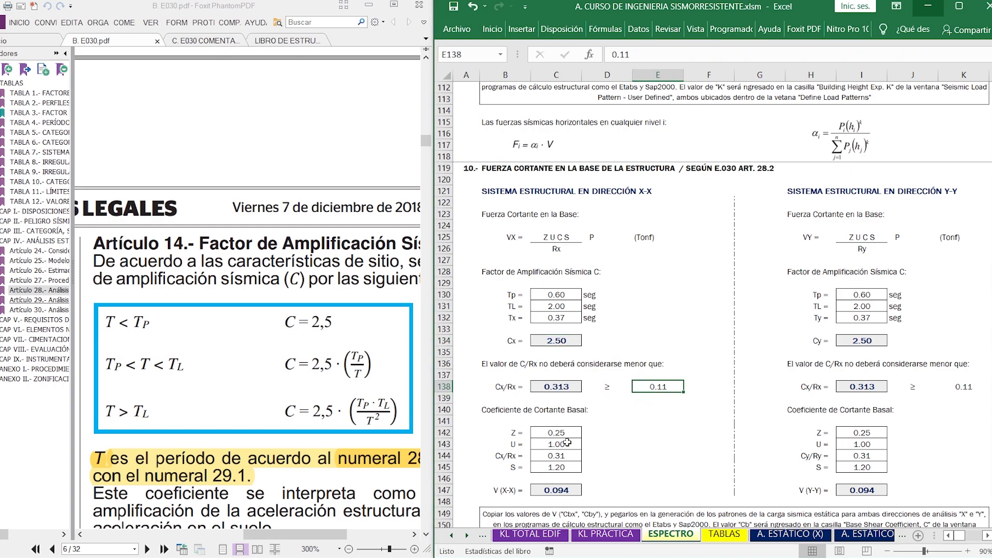
scroll(566, 442, "down", 2)
key("Down")
key("Down")
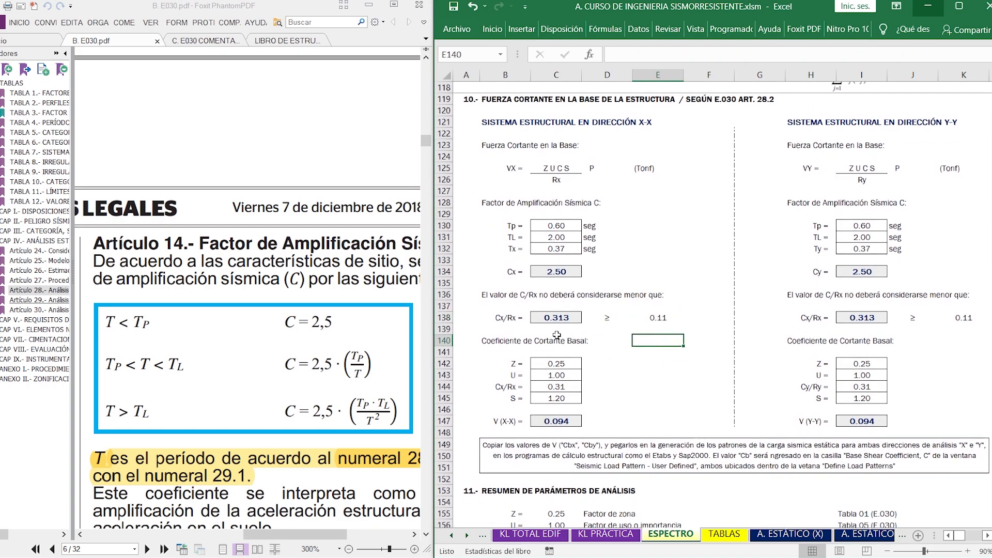
Step: Return to section 28.2.2 of the standard and examine the minimum C/R condition up close
scroll(309, 345, "down", 5)
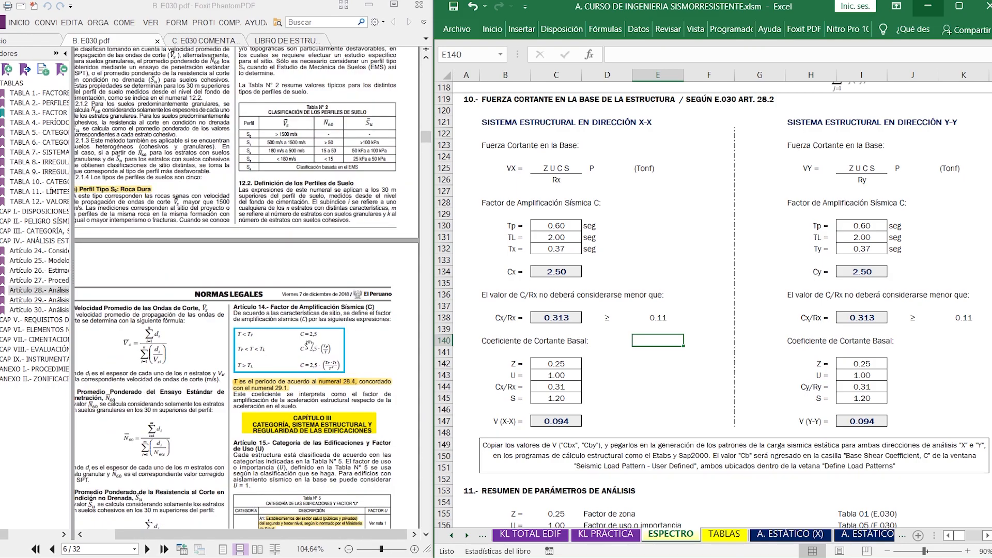
scroll(320, 346, "down", 6)
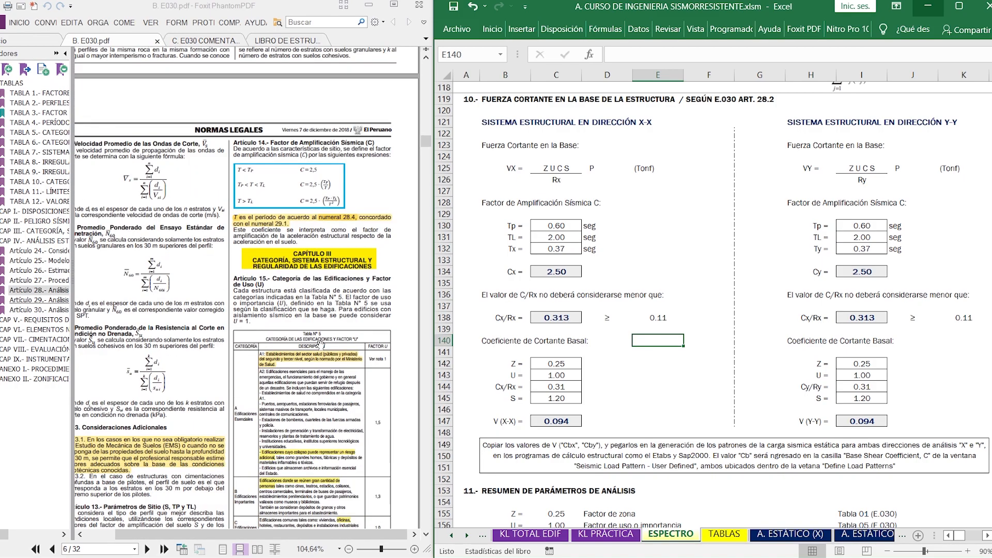
scroll(354, 364, "down", 7)
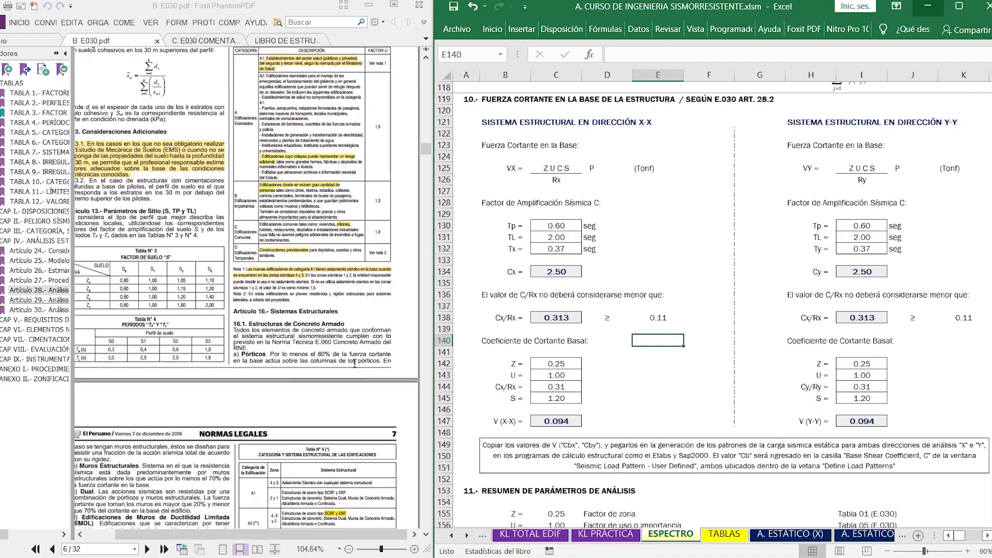
scroll(287, 325, "up", 1)
scroll(271, 284, "down", 15)
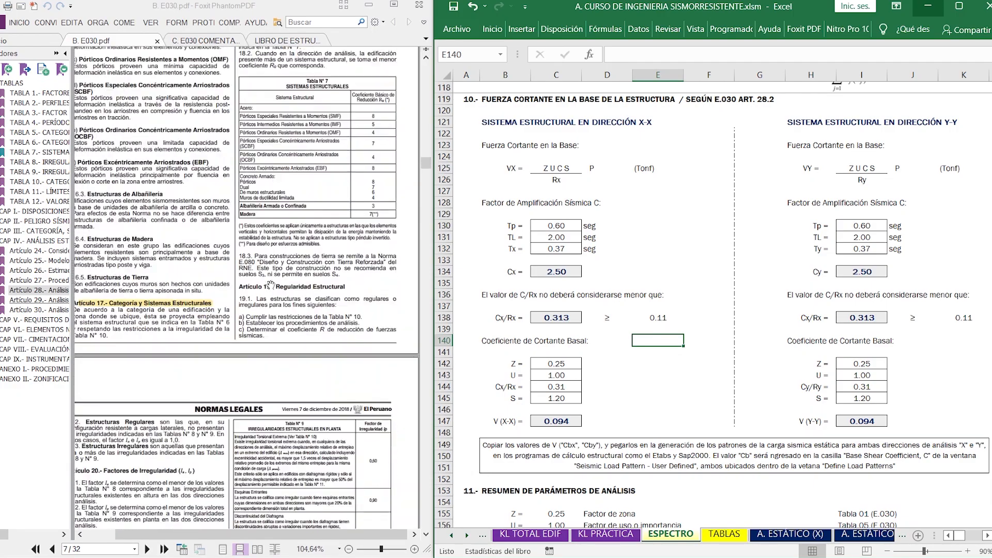
scroll(270, 282, "down", 15)
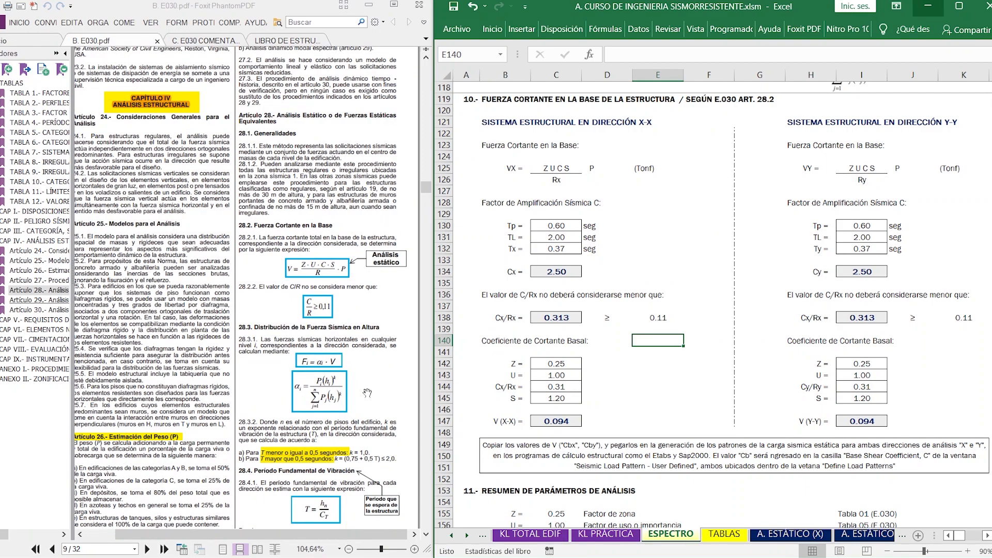
scroll(365, 397, "up", 5, "ctrl")
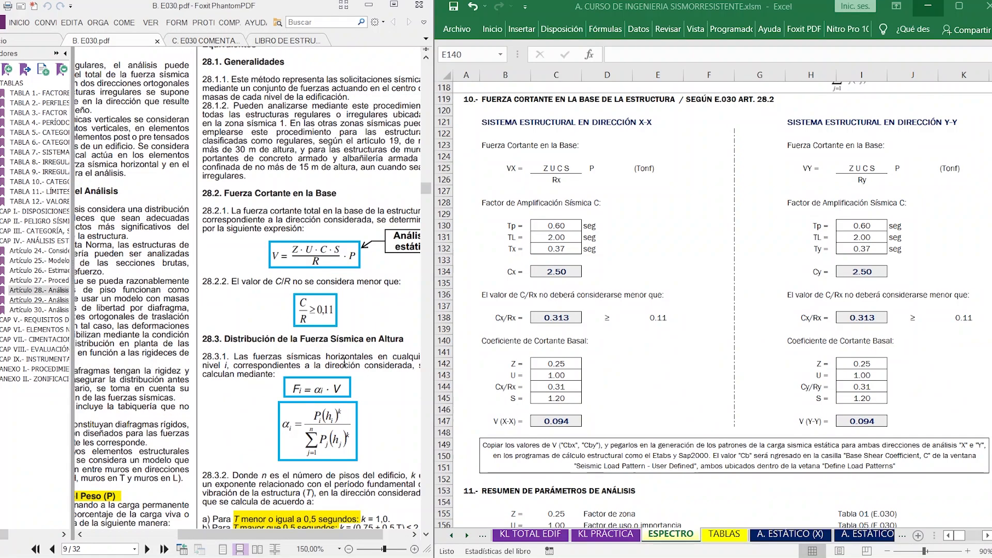
left_click_drag(355, 320, 301, 325)
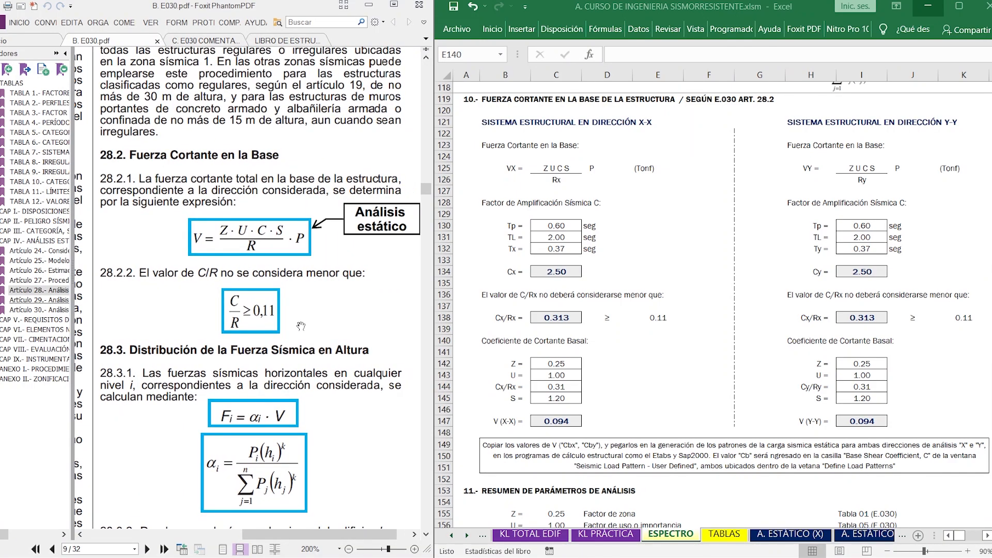
Step: Inspect the Cx/Rx formula in cell C138 and trace its reference to the R coefficient in section 7, leaving the formula unedited
left_click(559, 315)
left_click(561, 318)
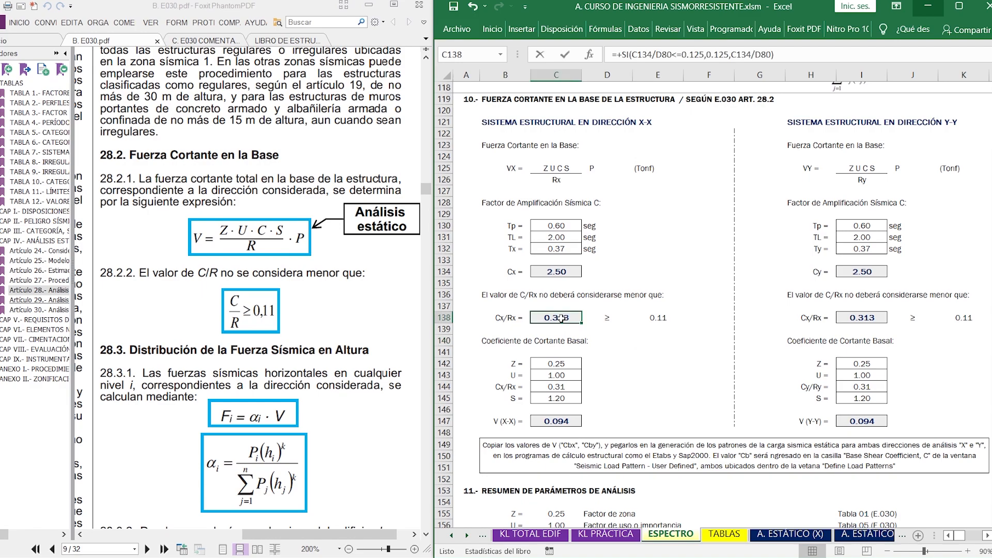
double_click(561, 317)
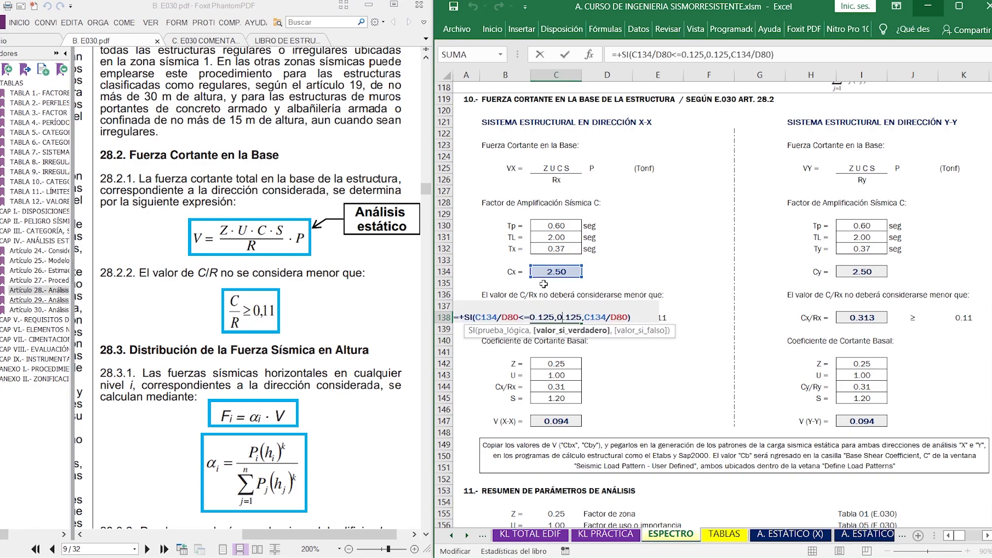
scroll(544, 284, "up", 4)
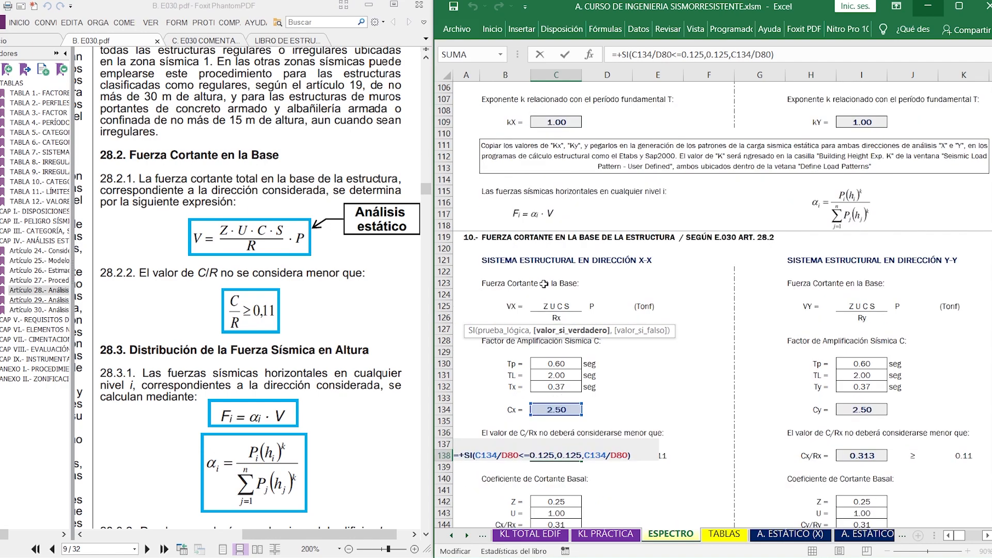
scroll(543, 283, "up", 13)
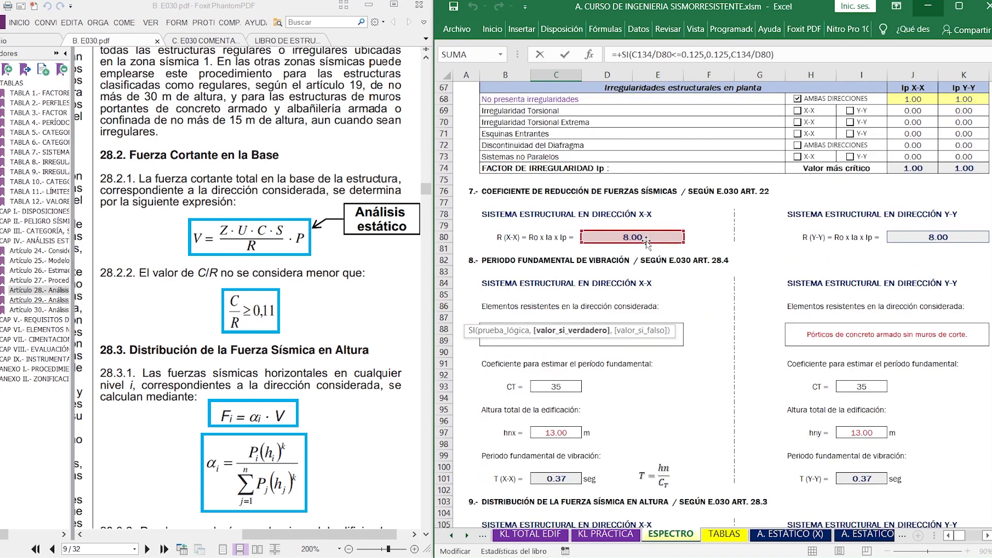
scroll(648, 236, "down", 16)
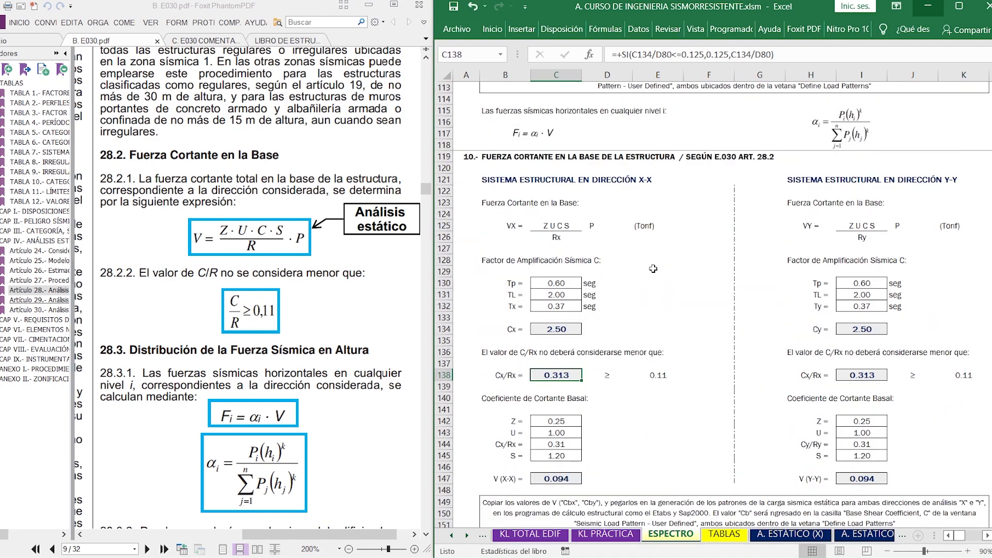
key("Escape")
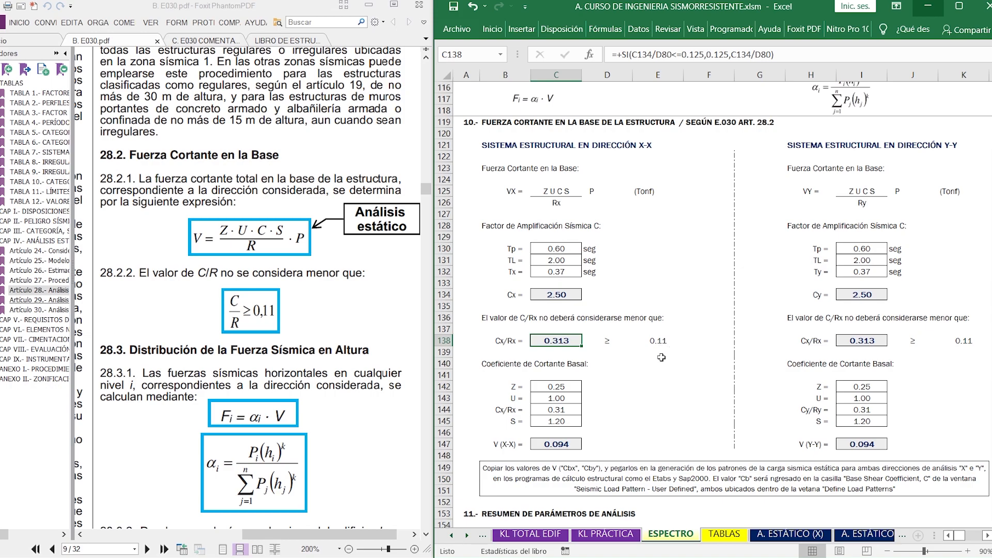
Step: Frame the ZUCS/Rx fraction in red, tick its S term and the Z, U, Cx/Rx and S values, and frame V (X-X) in yellow
left_click_drag(431, 333, 431, 332)
left_click_drag(528, 184, 583, 210)
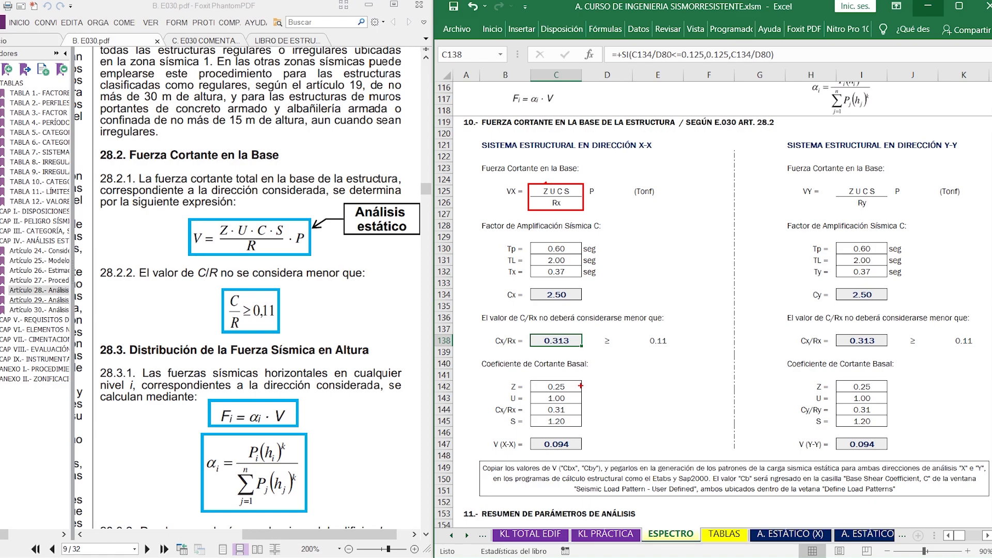
left_click_drag(581, 385, 588, 382)
left_click_drag(586, 396, 596, 390)
left_click_drag(583, 411, 590, 406)
left_click_drag(570, 193, 575, 188)
left_click_drag(587, 423, 595, 419)
mouse_move(489, 436)
left_mouse_down()
mouse_move(522, 451)
mouse_move(588, 451)
left_mouse_up()
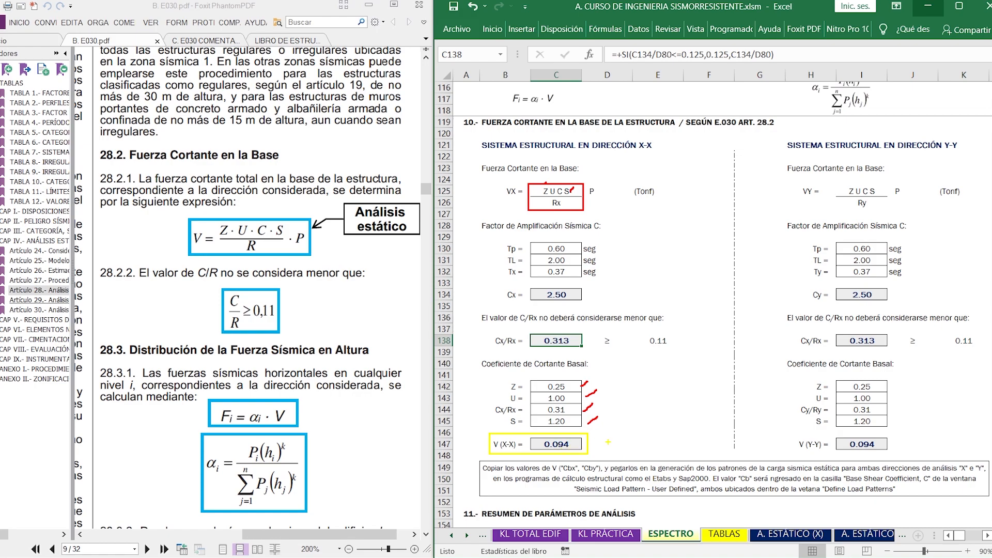
Step: Handwrite an approximate value in yellow beside the V (X-X) coefficient and clear all the annotations from the sheet
left_click_drag(608, 442, 633, 432)
left_click_drag(654, 408, 656, 436)
left_click_drag(685, 395, 692, 406)
left_click_drag(708, 380, 709, 401)
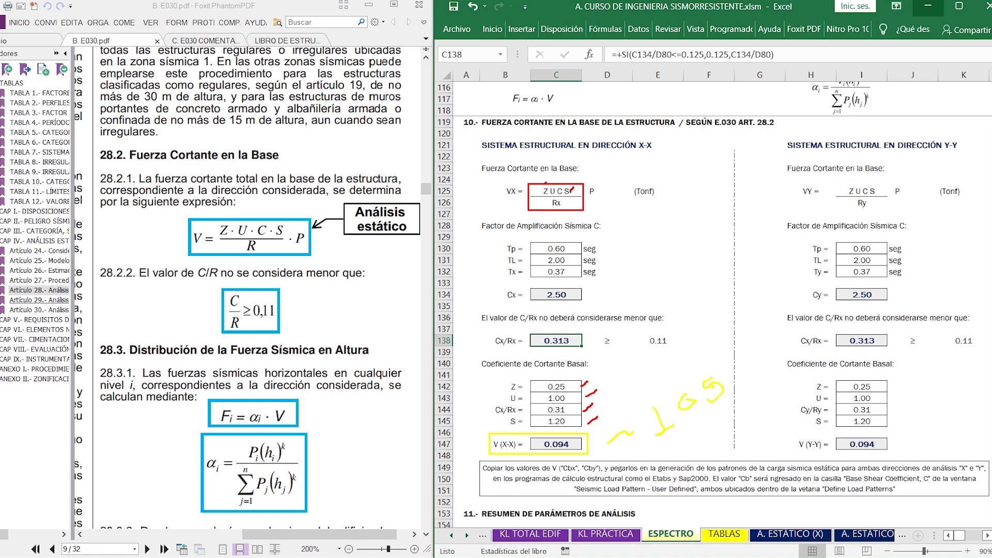
key("Escape")
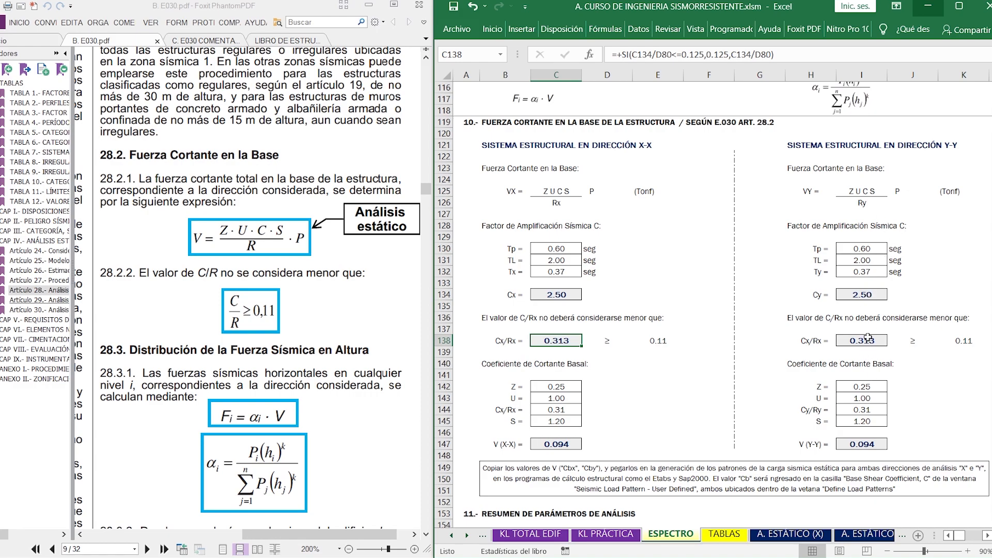
Step: Set the Y-Y structural system in section 5 to Albañilería Armada o Confinada
left_click(871, 205)
scroll(739, 274, "up", 10)
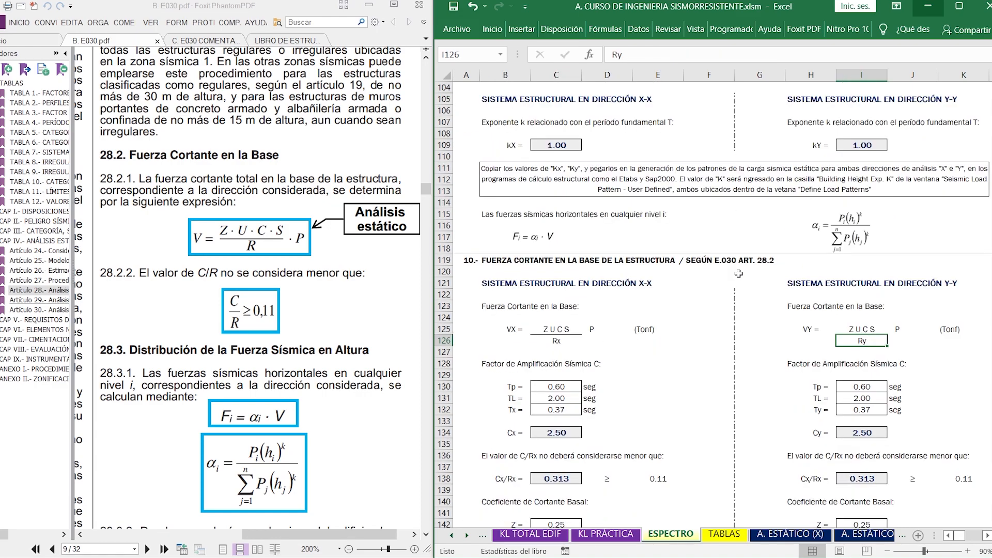
scroll(738, 274, "up", 8)
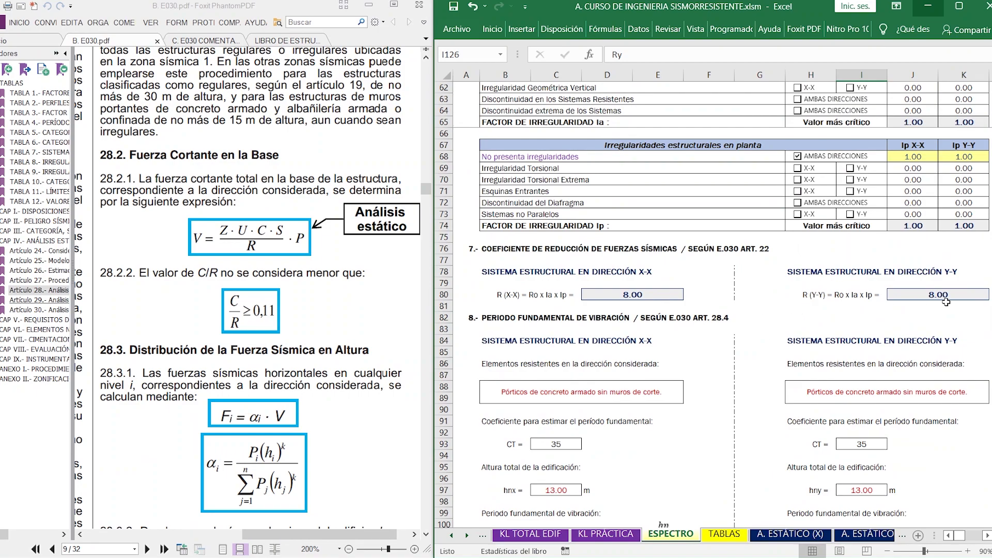
scroll(965, 187, "up", 2)
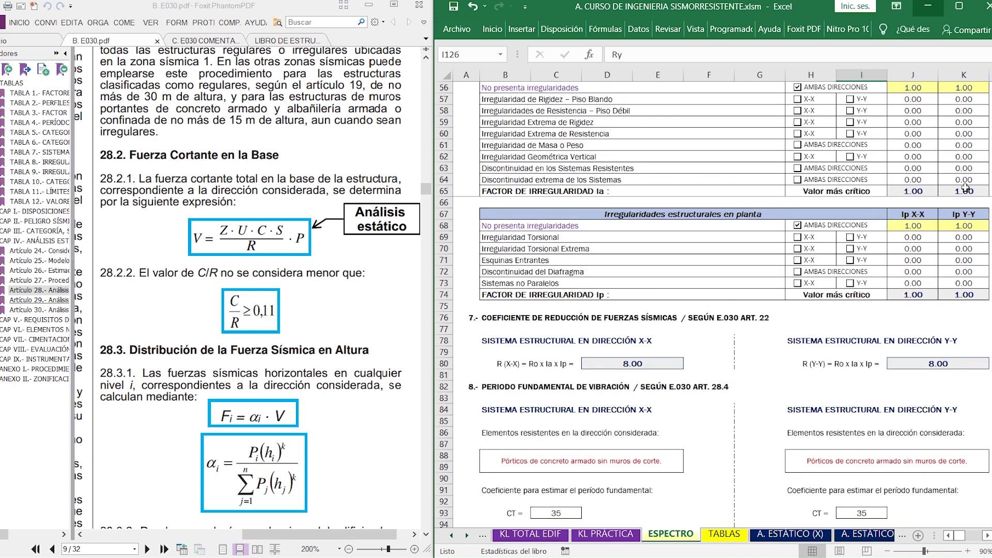
scroll(965, 187, "up", 3)
scroll(964, 188, "up", 2)
left_click(845, 214)
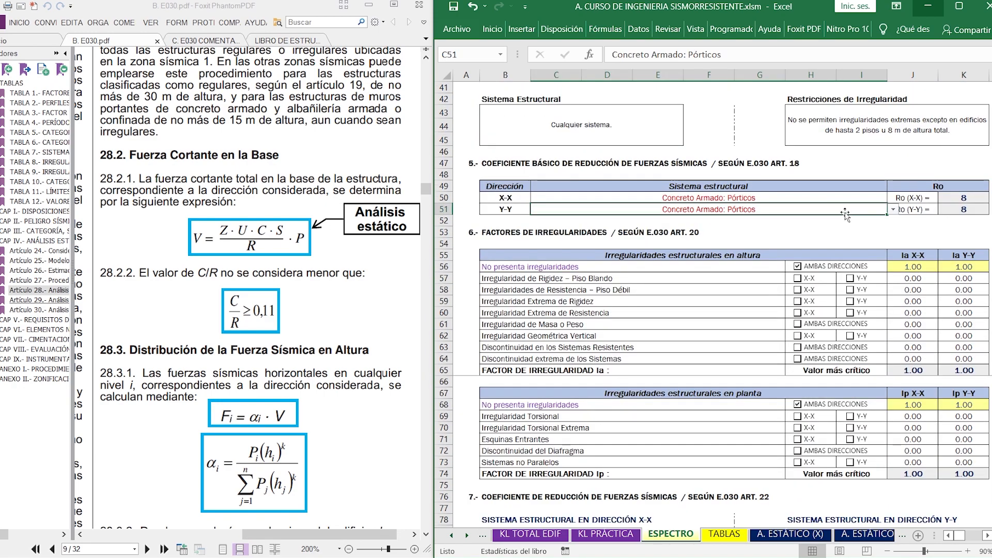
left_click(893, 209)
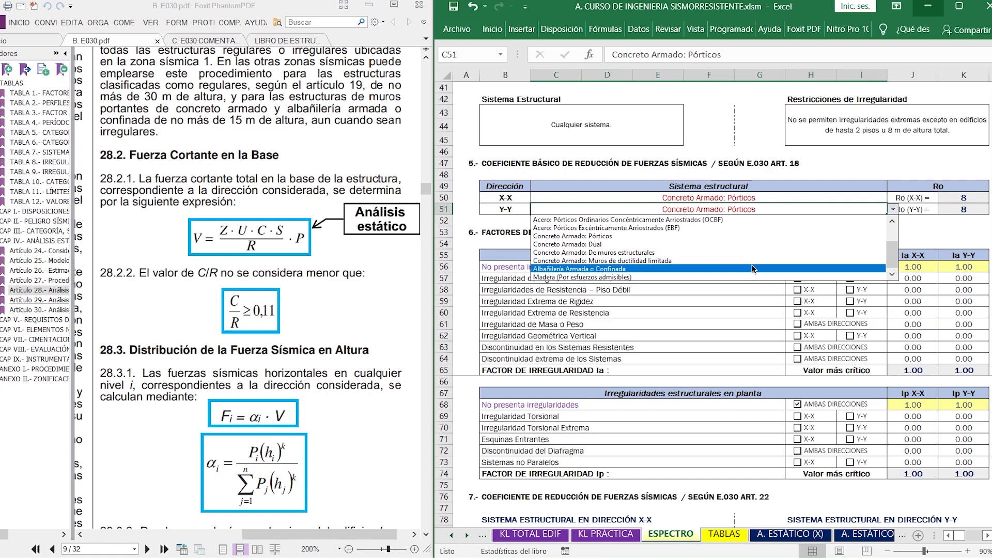
left_click(752, 269)
Step: Check the Y-Y base shear coefficient in section 10 against X-X and undo the Y-Y structural system change
scroll(759, 261, "down", 20)
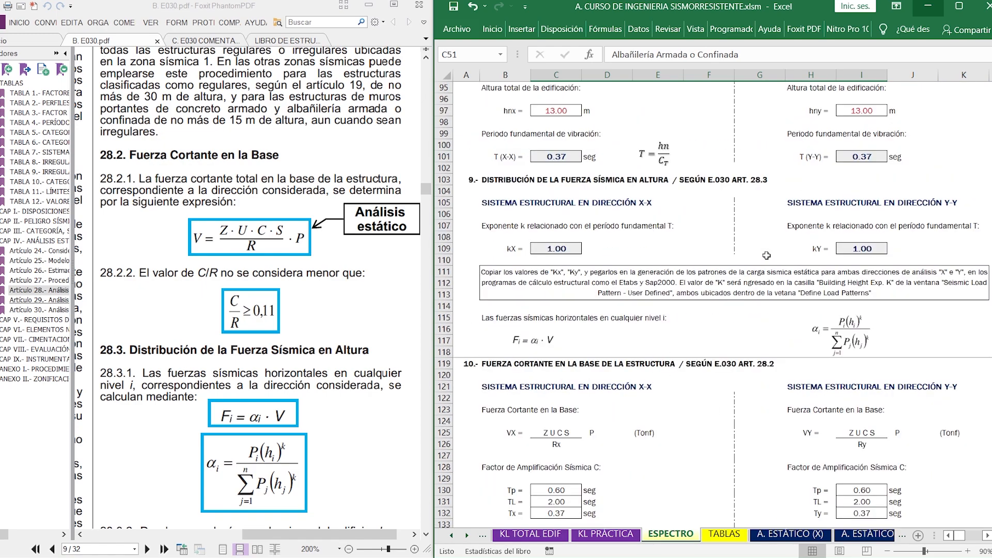
scroll(767, 256, "down", 5)
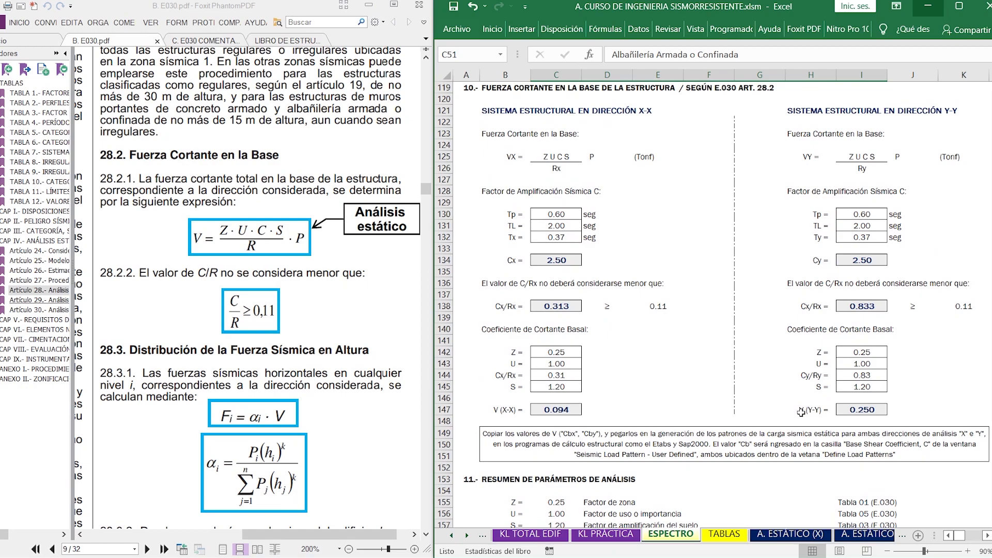
scroll(829, 404, "down", 4)
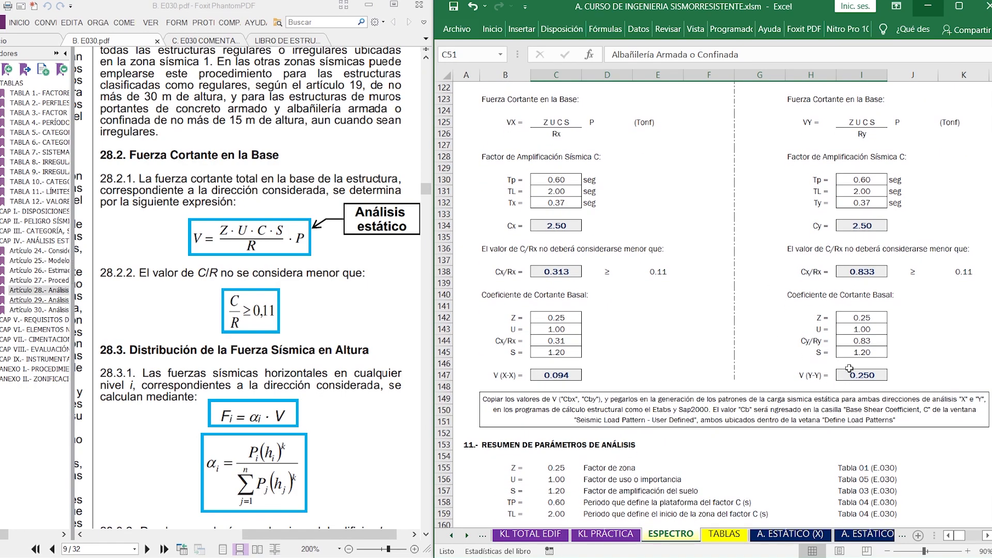
scroll(873, 377, "up", 5)
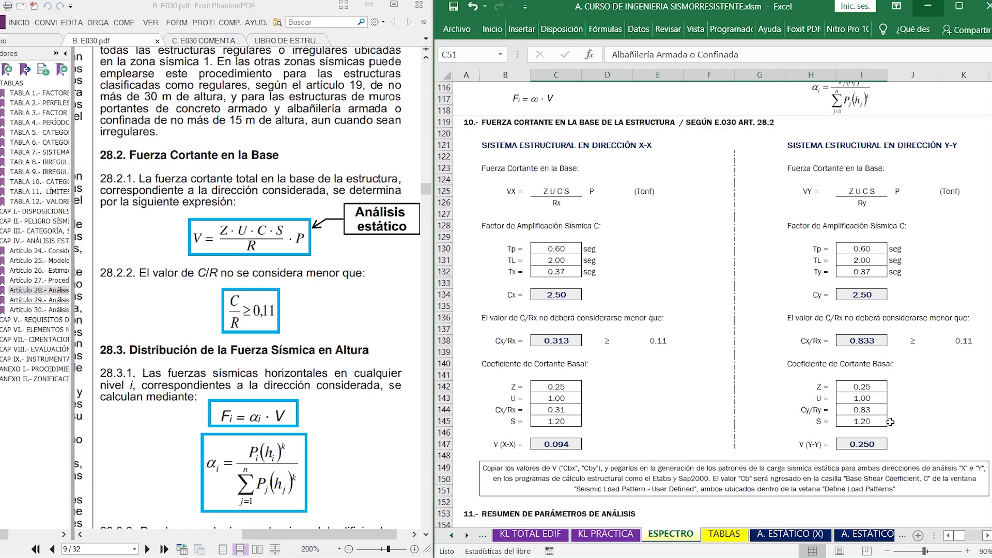
left_click(928, 408)
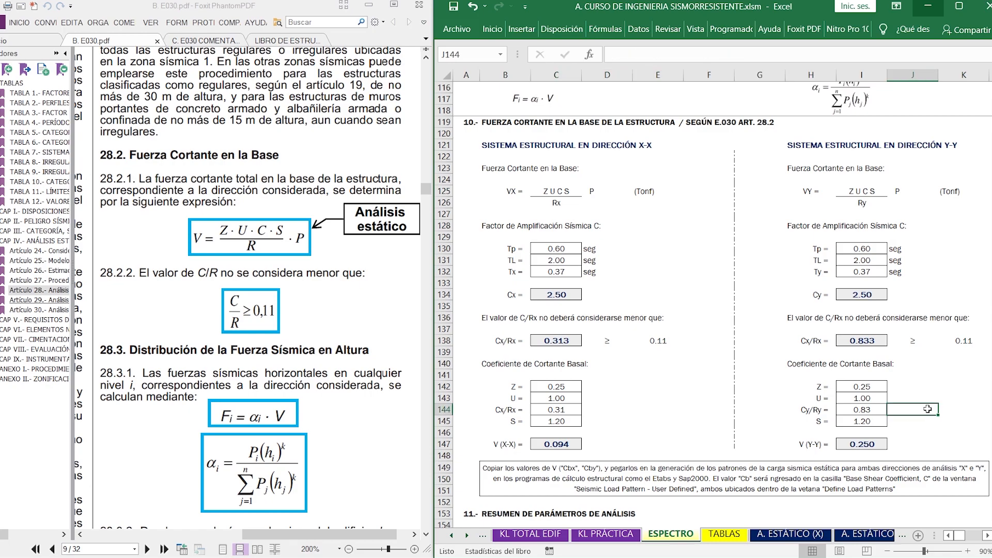
key("ctrl+z")
Step: Review the parameter summary in section 11, temporarily framing the DIRECCIÓN X-X and DIRECCIÓN Y-Y headings in red
scroll(936, 453, "down", 1)
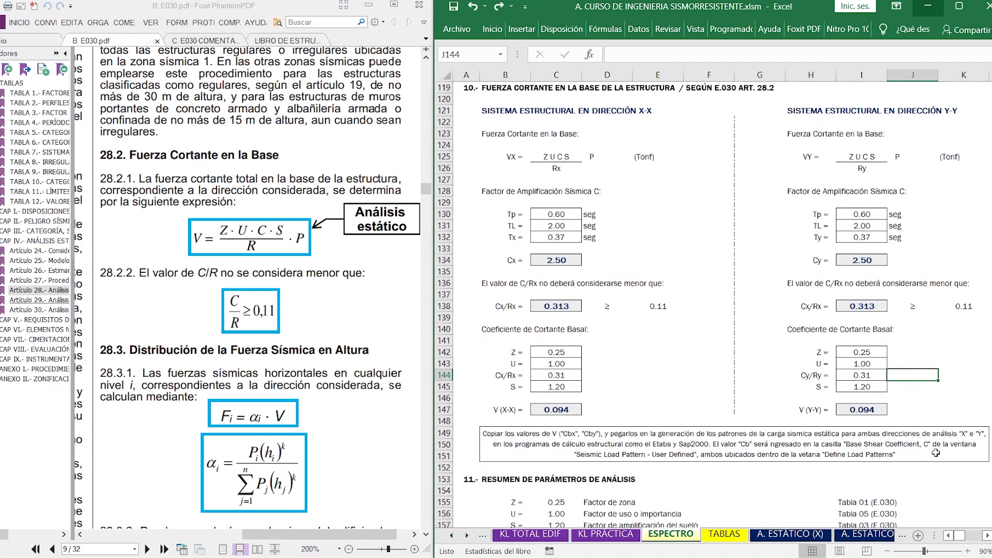
scroll(936, 453, "down", 8)
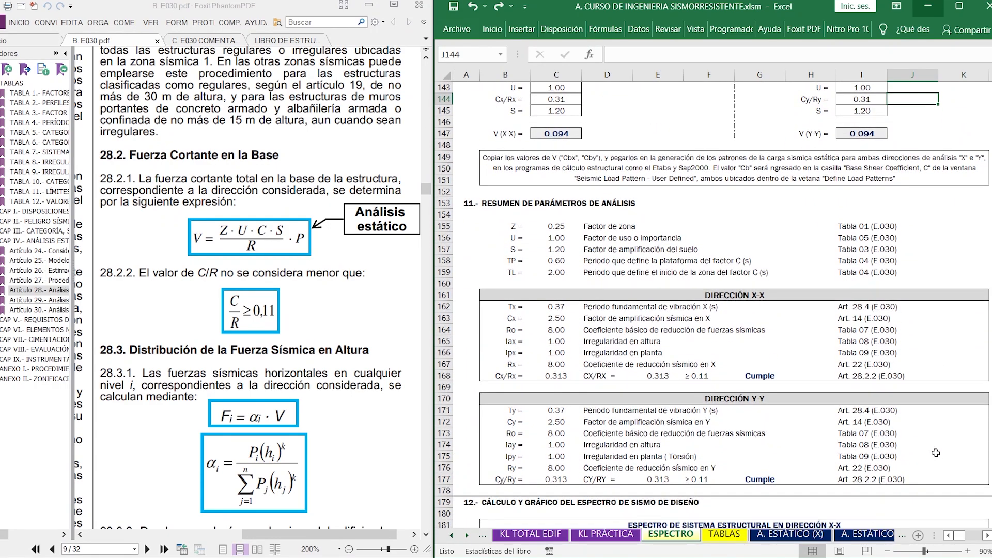
scroll(935, 453, "down", 2)
scroll(924, 445, "down", 1)
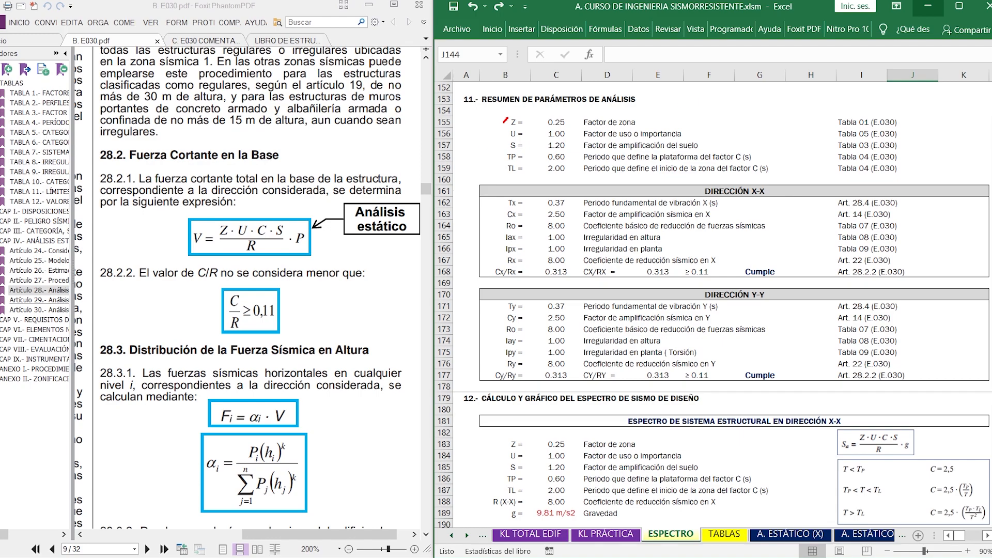
left_click_drag(723, 113, 730, 119)
left_click_drag(695, 186, 761, 205)
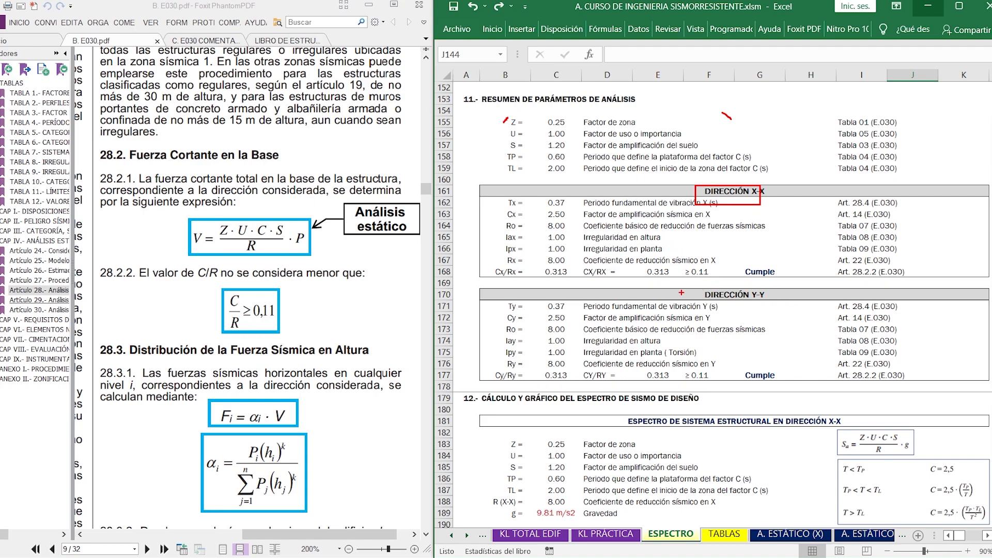
left_click_drag(688, 285, 782, 308)
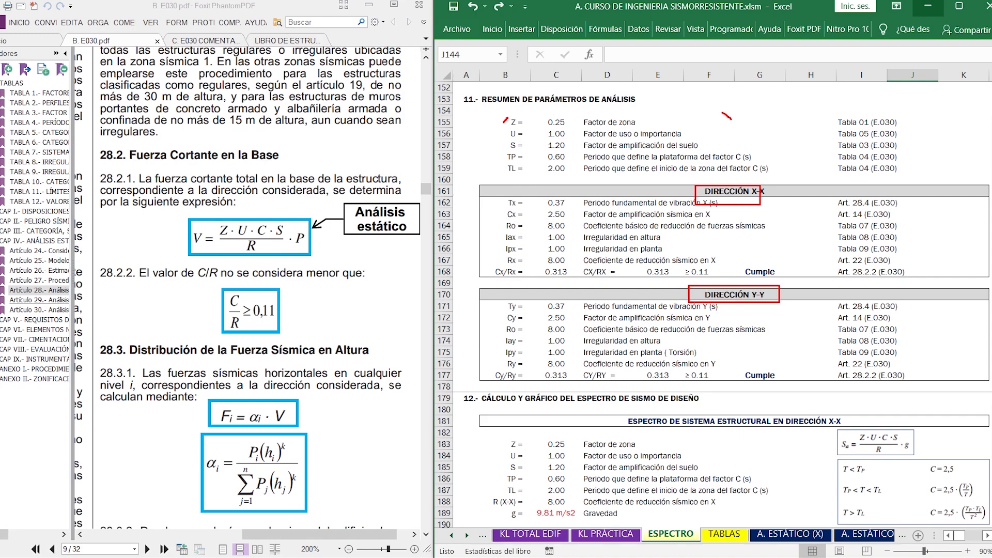
key("Escape")
Step: Examine the X-X spectrum table in section 12 and its pseudo-acceleration, velocity and displacement charts
scroll(764, 364, "down", 7)
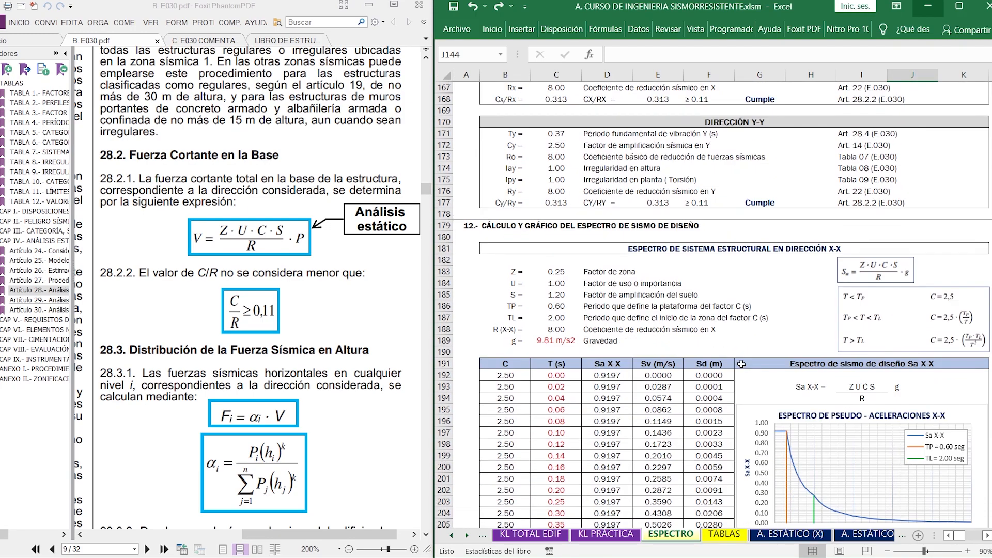
scroll(741, 364, "down", 3)
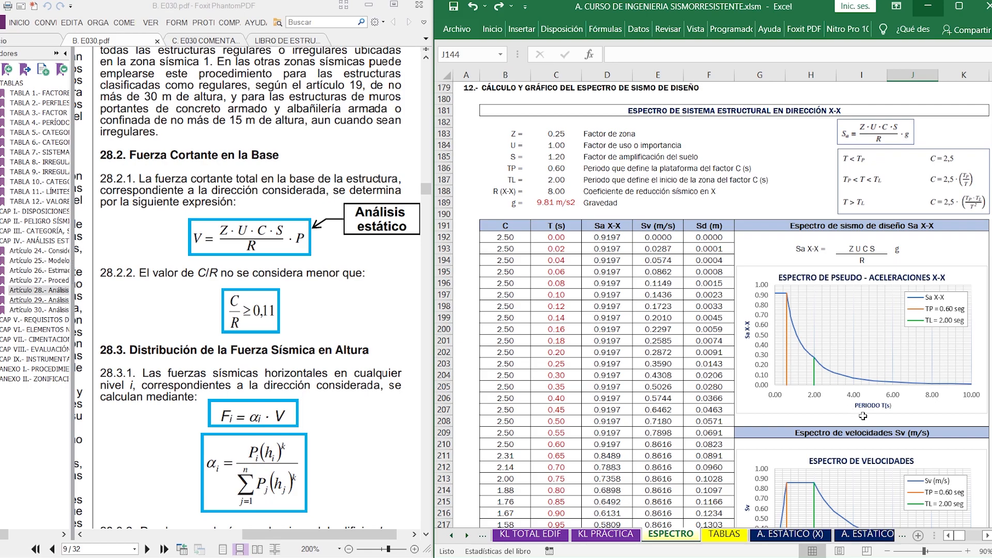
left_click(849, 430)
scroll(878, 434, "down", 4)
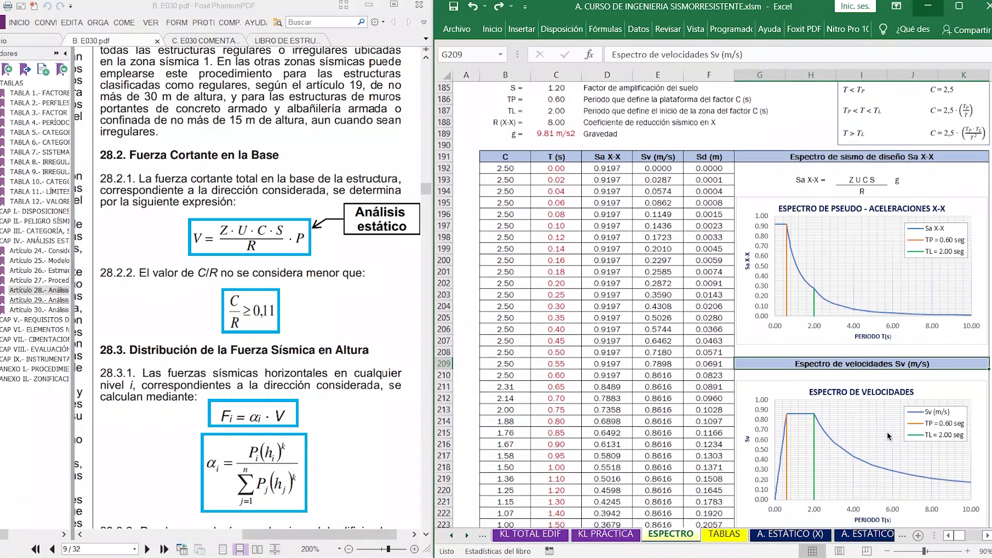
scroll(889, 436, "down", 4)
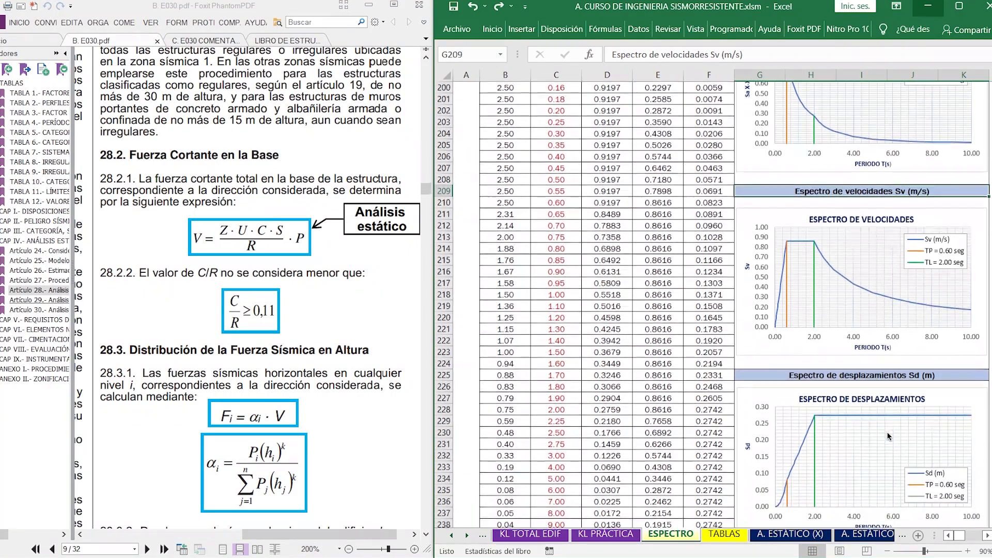
scroll(888, 436, "up", 3)
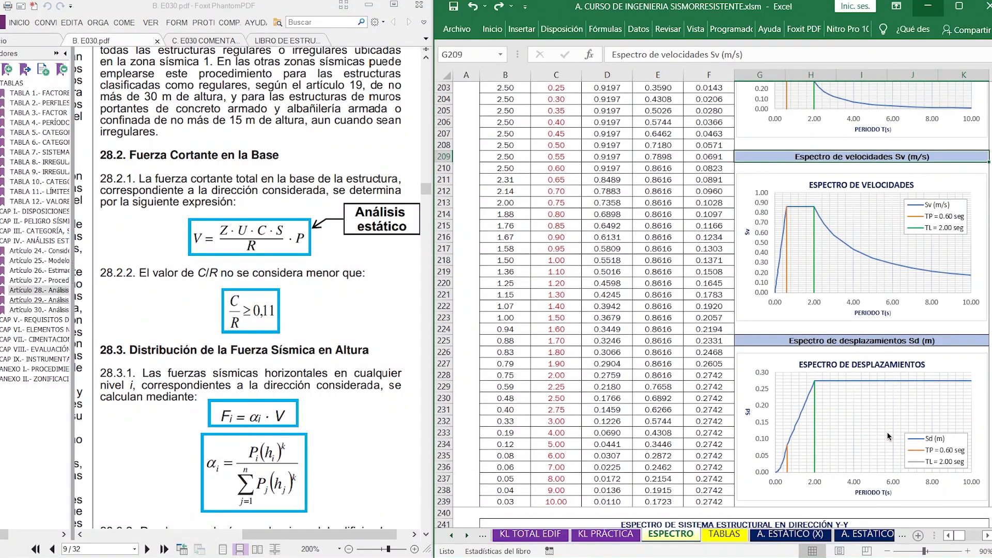
scroll(887, 433, "up", 5)
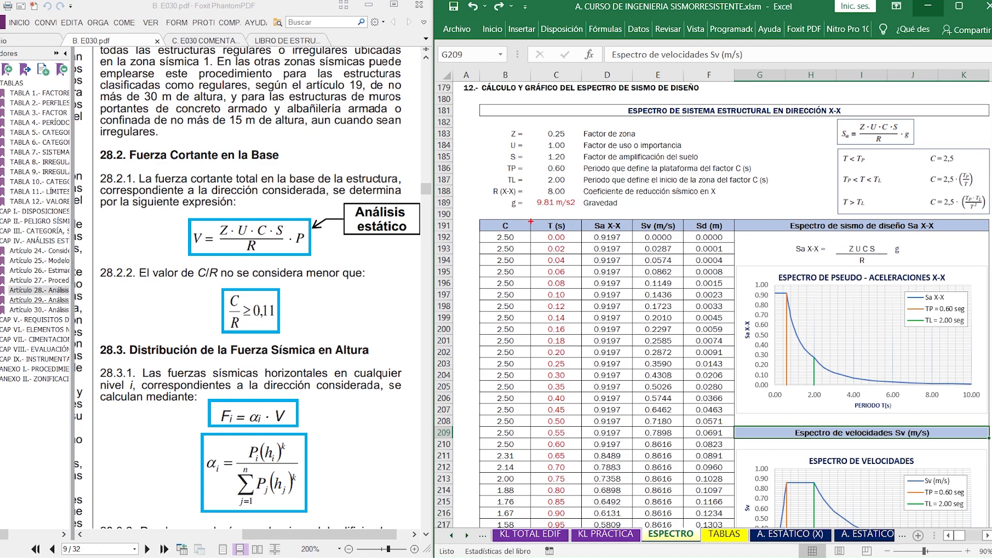
Step: Frame the T (s) and Sa X-X columns in red, tick Sv and Sd, and clear the annotations
left_click_drag(530, 221, 571, 291)
mouse_move(535, 220)
left_mouse_down()
mouse_move(560, 244)
mouse_move(623, 375)
mouse_move(630, 519)
left_mouse_up()
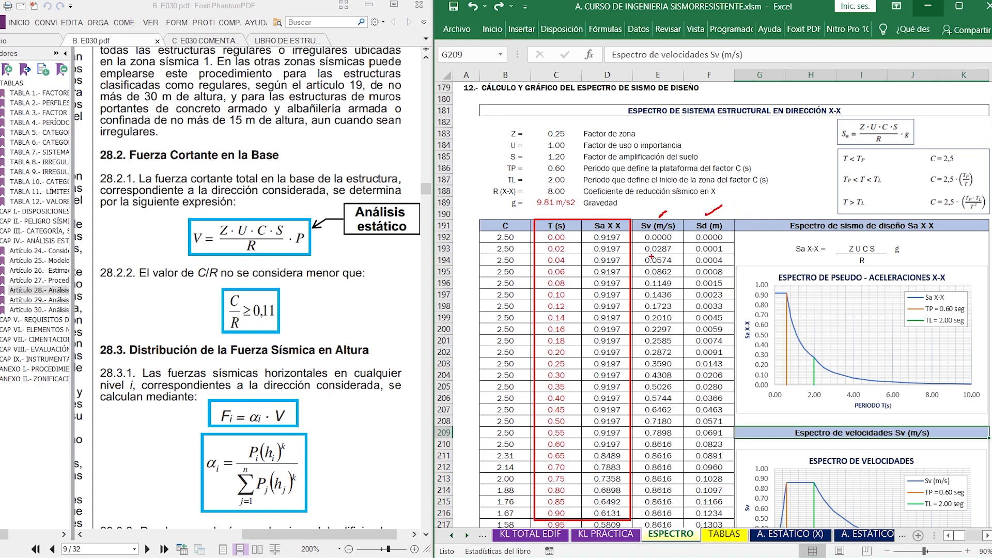
key("Escape")
Step: Inspect the amplification factor formula in cell B192 of the X-X spectrum table, leaving it unedited
left_click(573, 236)
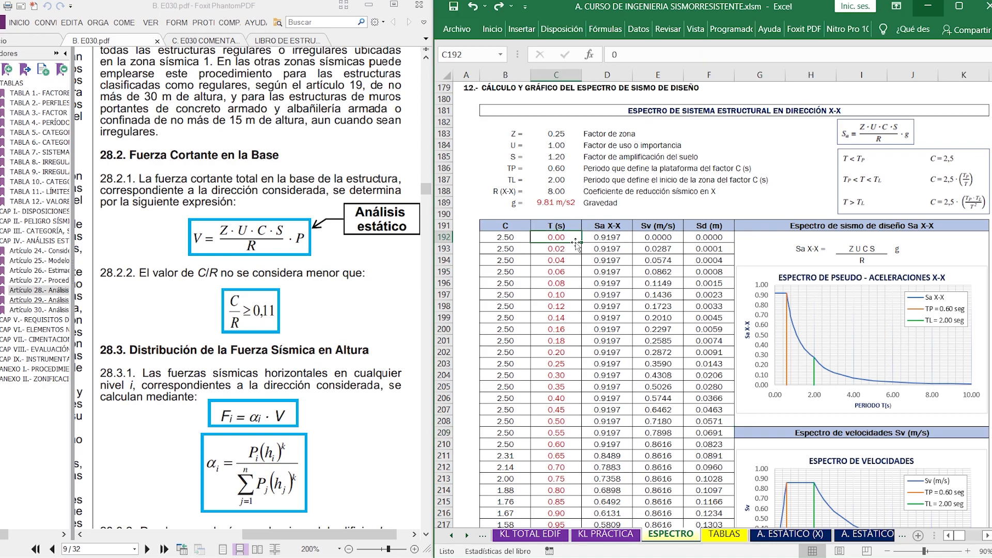
scroll(576, 244, "down", 1)
scroll(576, 244, "up", 2)
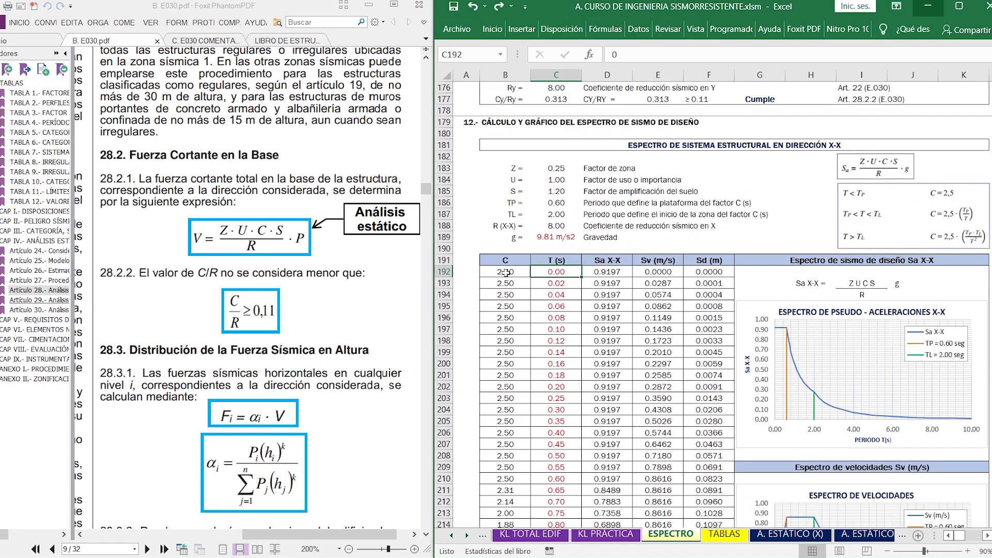
left_click(513, 270)
double_click(513, 270)
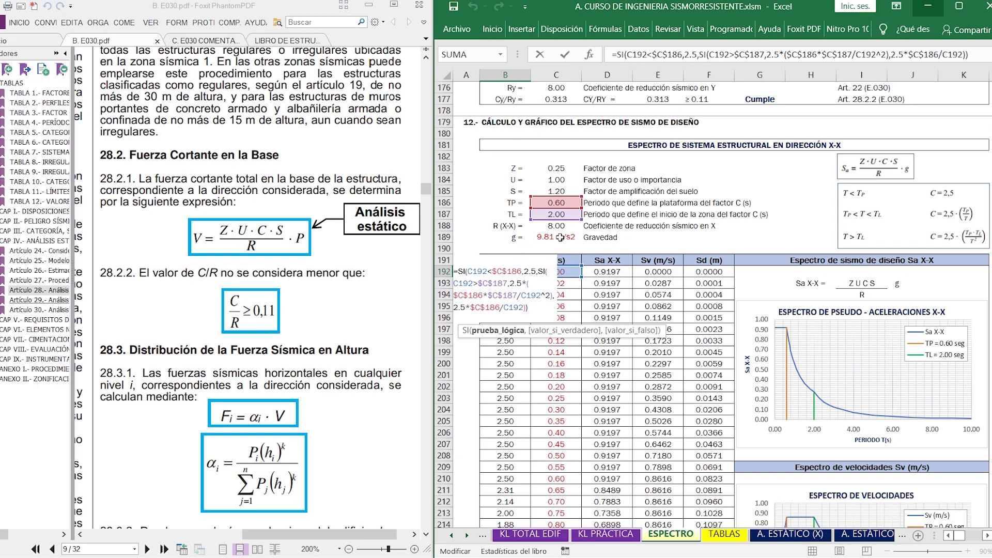
key("Escape")
Step: Return to Artículo 14 of the E.030 standard and examine the expressions for the seismic amplification factor C
scroll(352, 266, "up", 4)
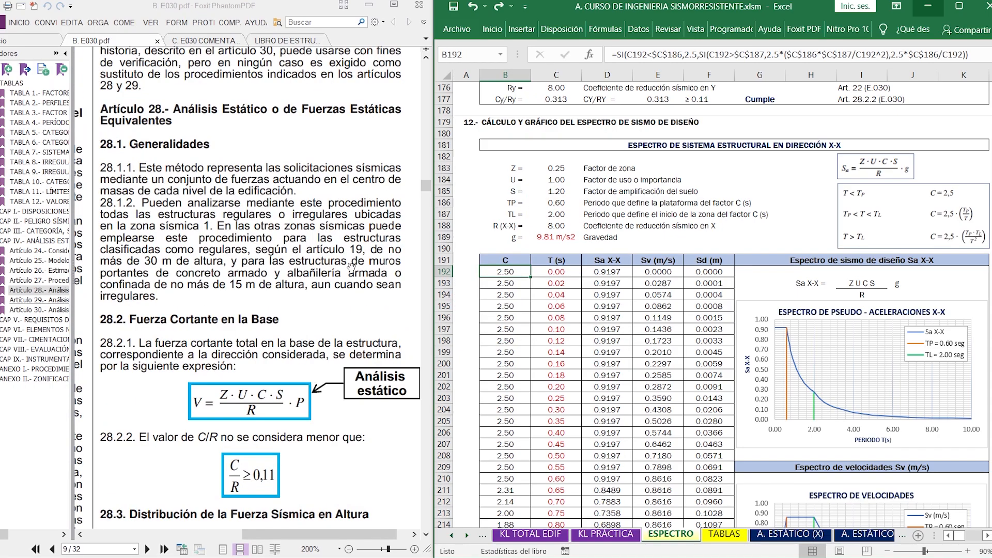
scroll(352, 267, "up", 20)
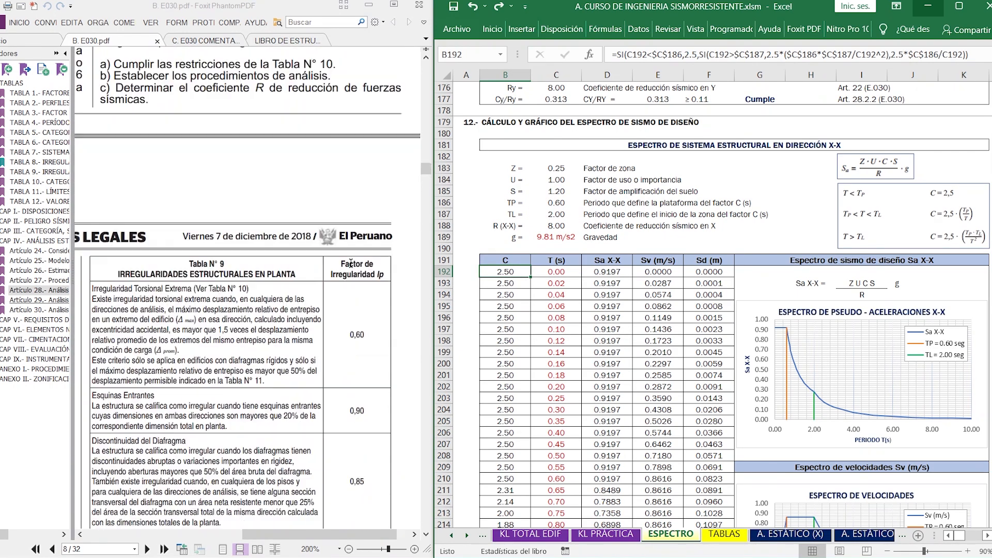
scroll(351, 264, "up", 20)
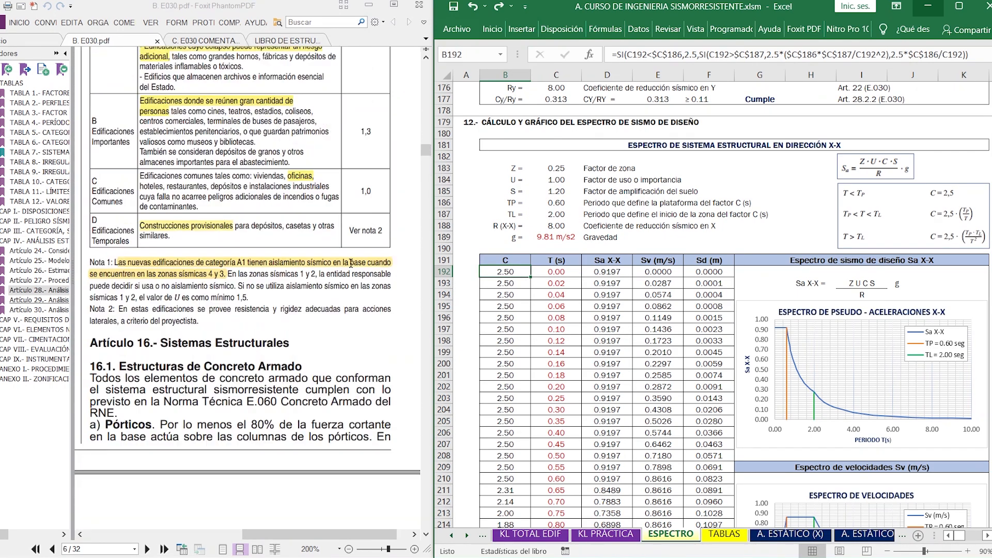
scroll(351, 263, "up", 20)
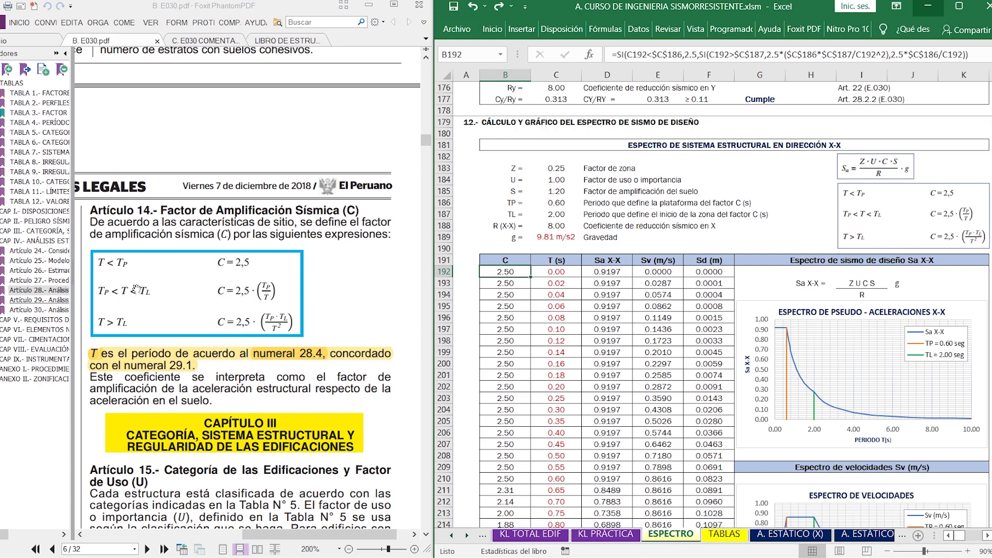
Step: Compare the C formulas in cells B192 and B197 with the Artículo 14 expressions, leaving both unedited
double_click(519, 271)
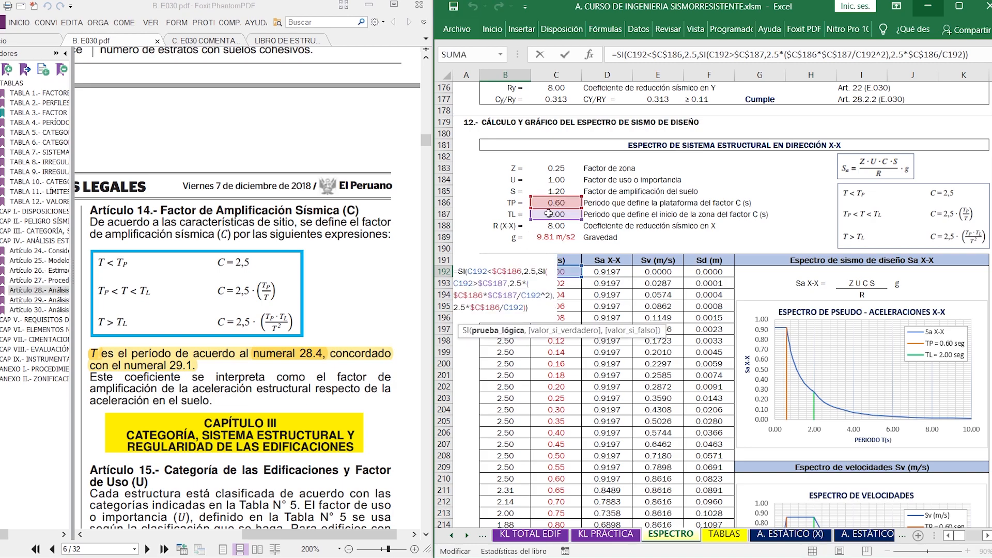
key("Escape")
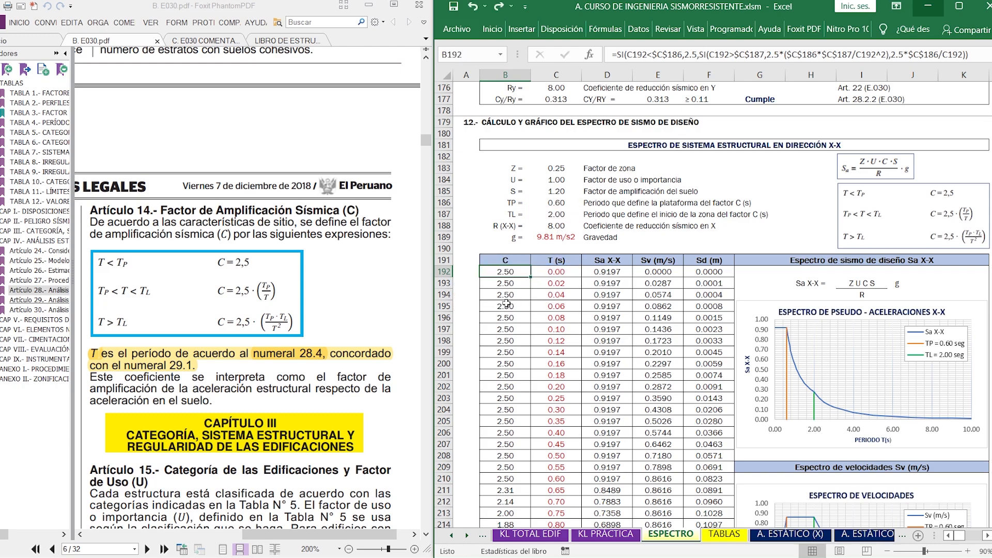
left_click(506, 305)
double_click(508, 328)
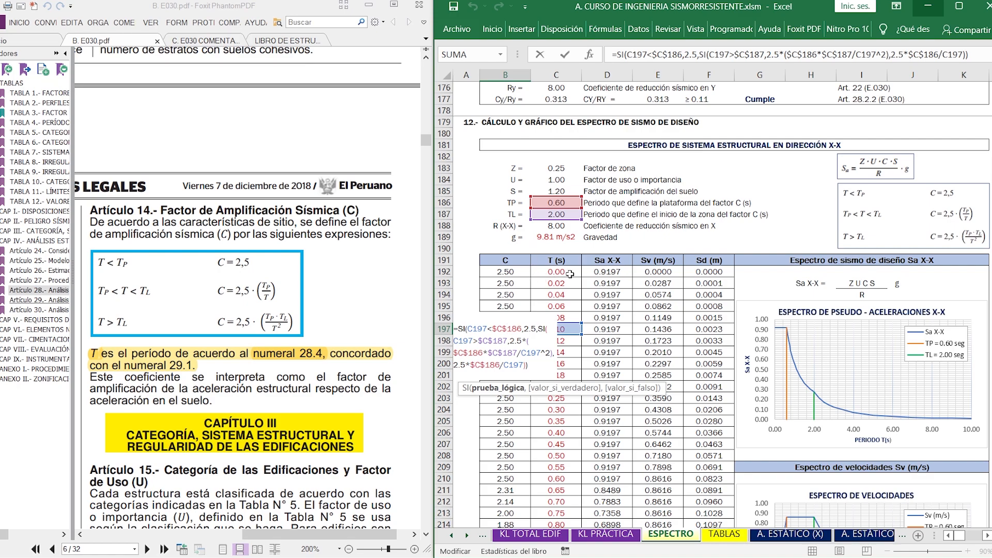
key("Escape")
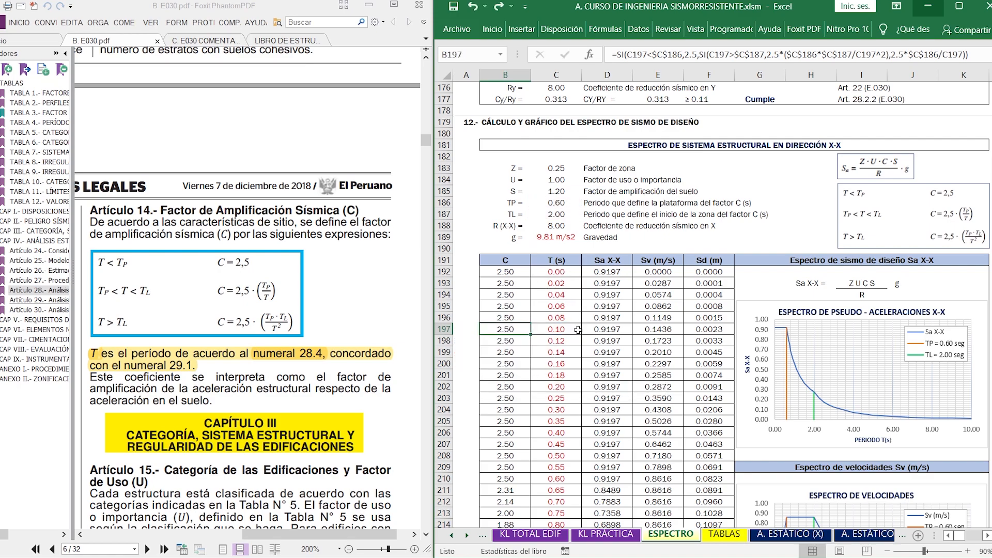
Step: Draw red arrows linking the three C expressions to their stretches of the X-X pseudo-acceleration curve, and clear them
scroll(578, 330, "down", 1)
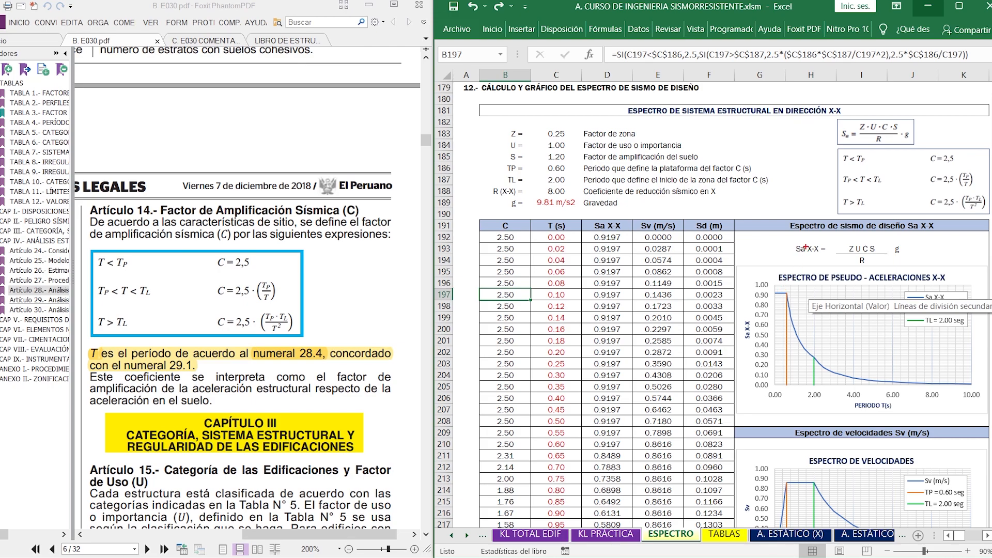
mouse_move(784, 290)
left_mouse_down()
mouse_move(831, 155)
mouse_move(842, 161)
left_mouse_up()
left_click_drag(799, 335, 840, 177)
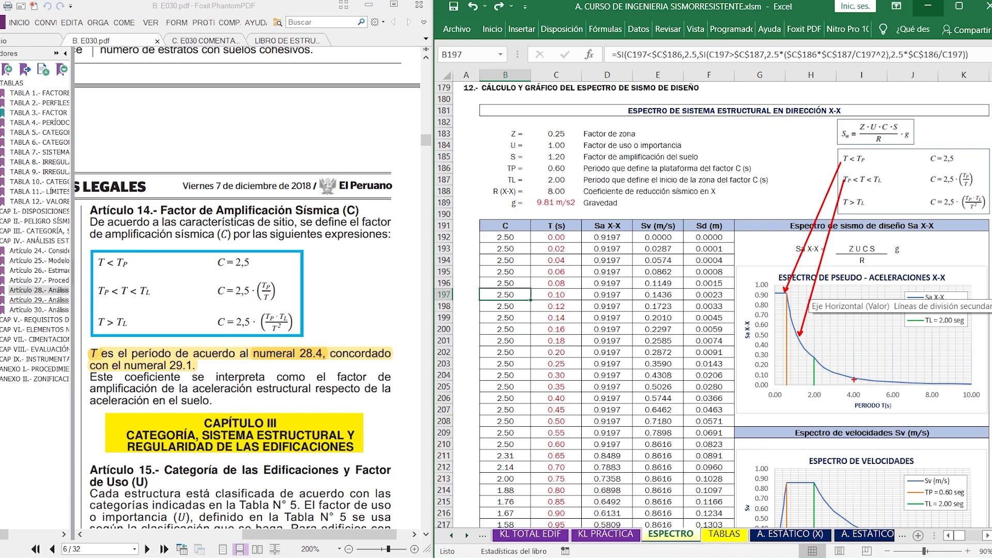
mouse_move(854, 380)
left_mouse_down()
mouse_move(861, 212)
mouse_move(854, 206)
left_mouse_up()
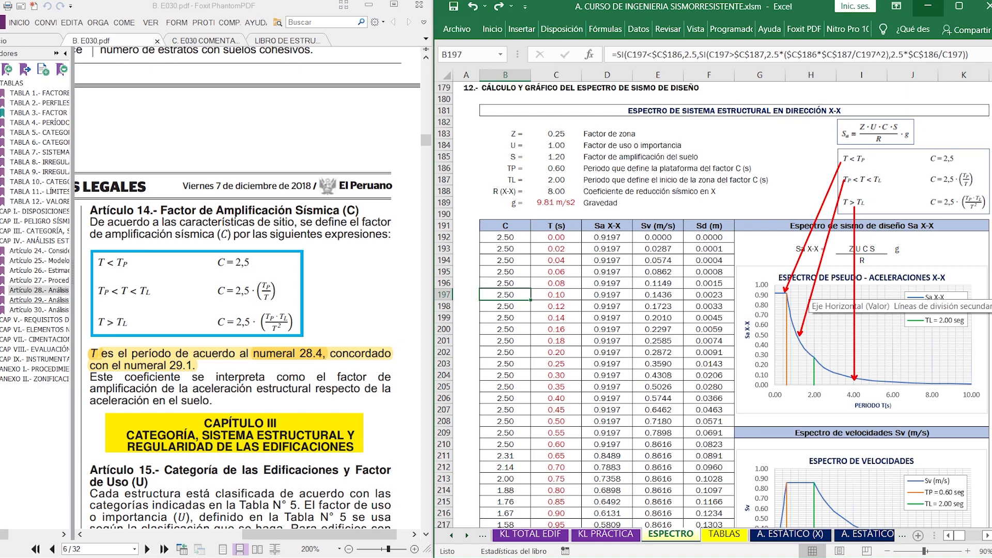
key("Escape")
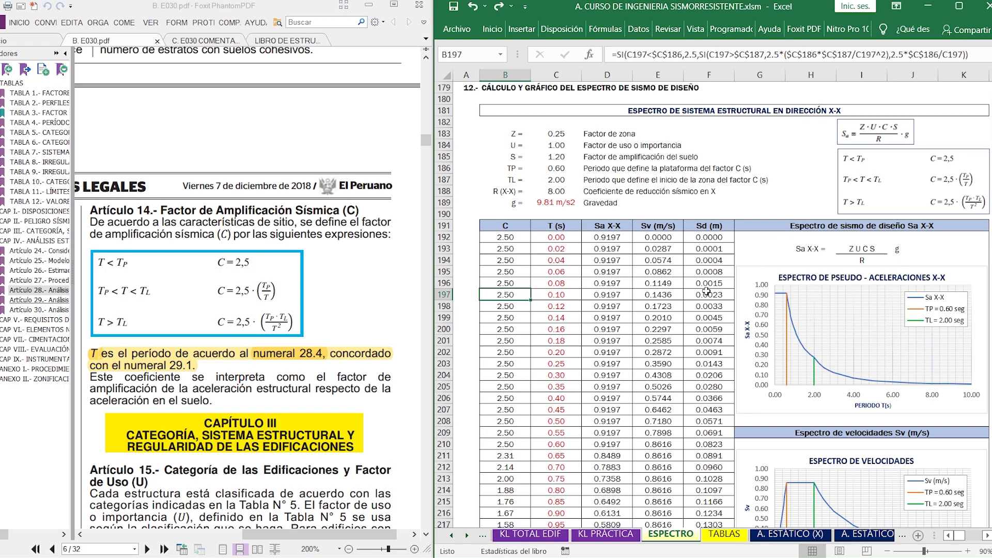
Step: Inspect the Sa X-X formula in cell D192, leaving it unedited
double_click(617, 237)
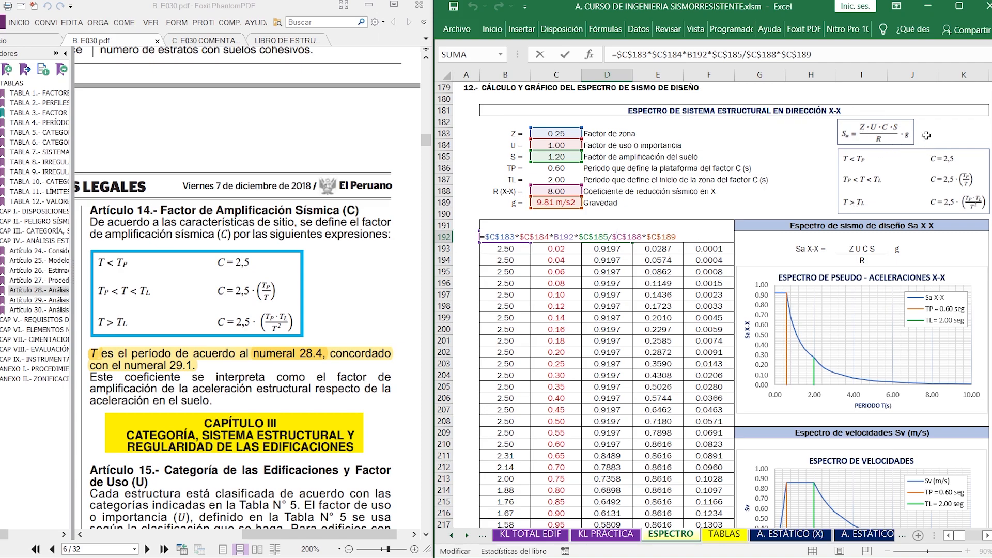
key("Escape")
Step: Try a gravity value of 1 in cell C189 of the X-X spectrum parameters, and undo the change
left_click(566, 202)
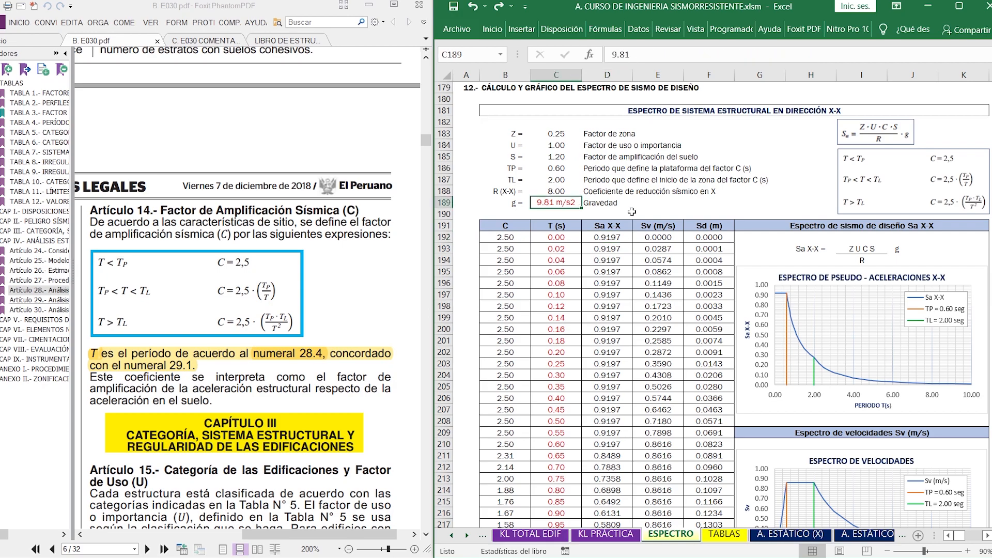
type("1")
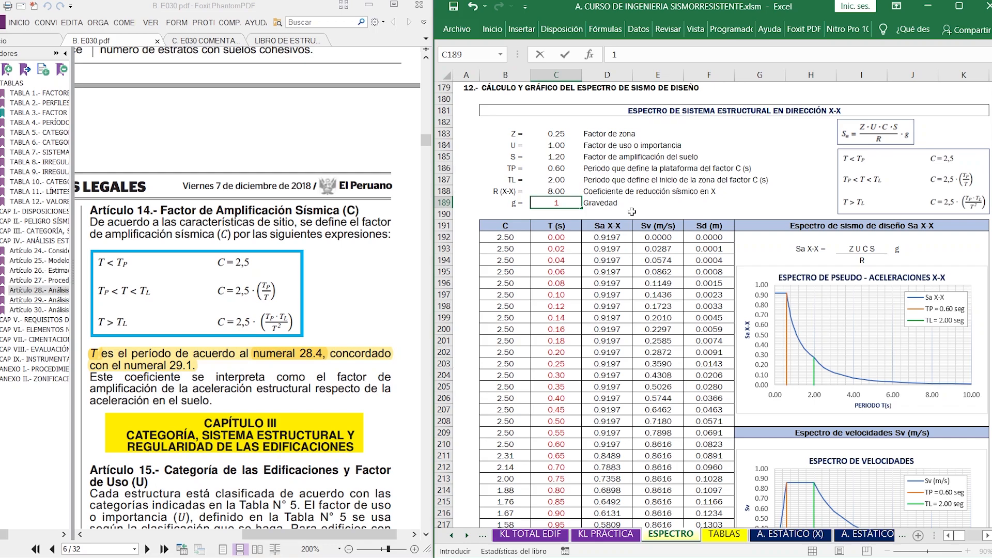
key("Return")
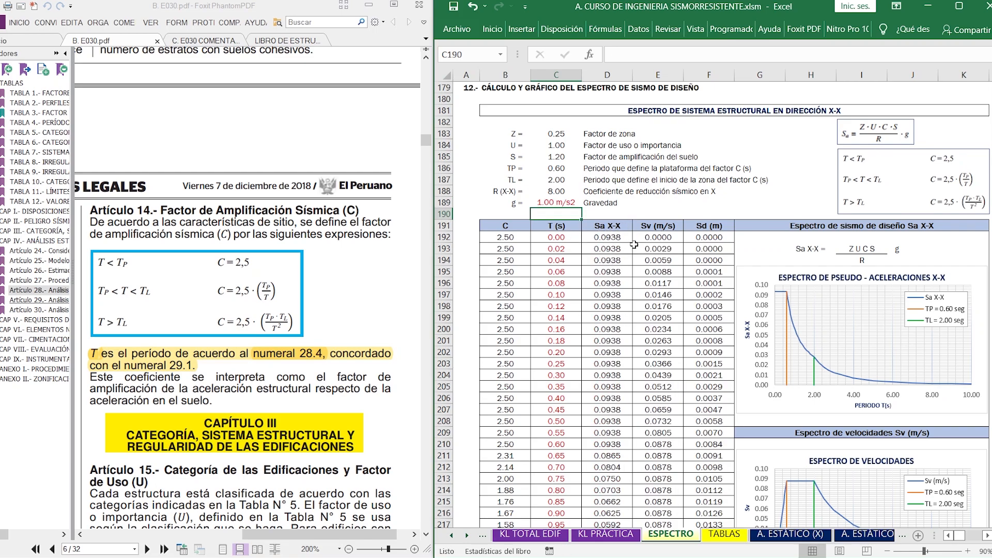
key("ctrl+z")
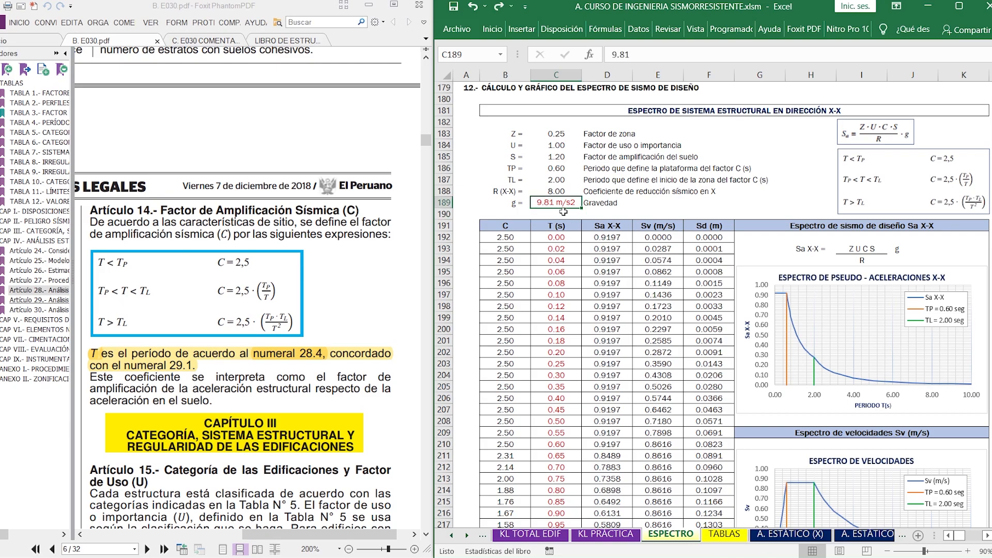
Step: Review the X-X spectrum table and charts through the 10.00 s period, and check the Sa X-X formula in cell D192
scroll(563, 259, "down", 4)
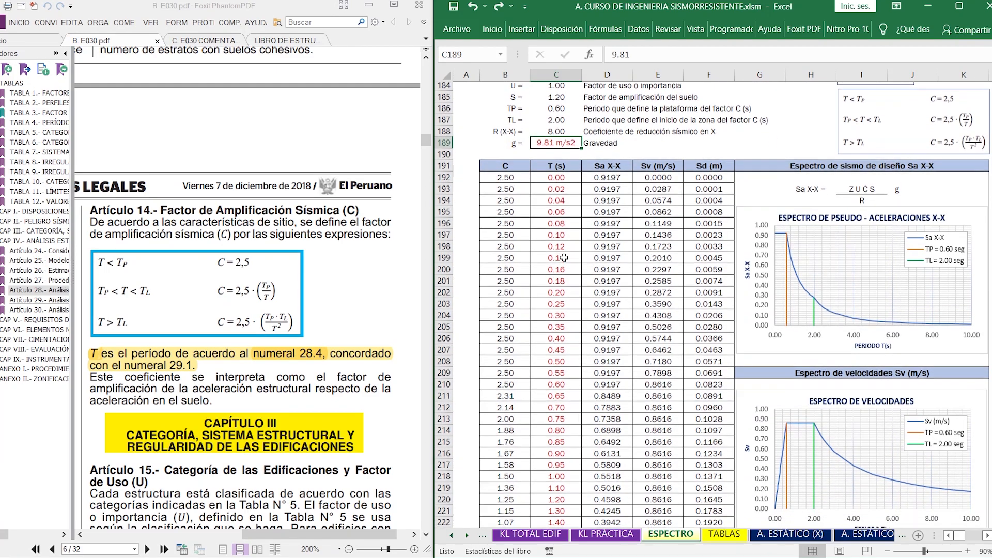
scroll(563, 258, "down", 4)
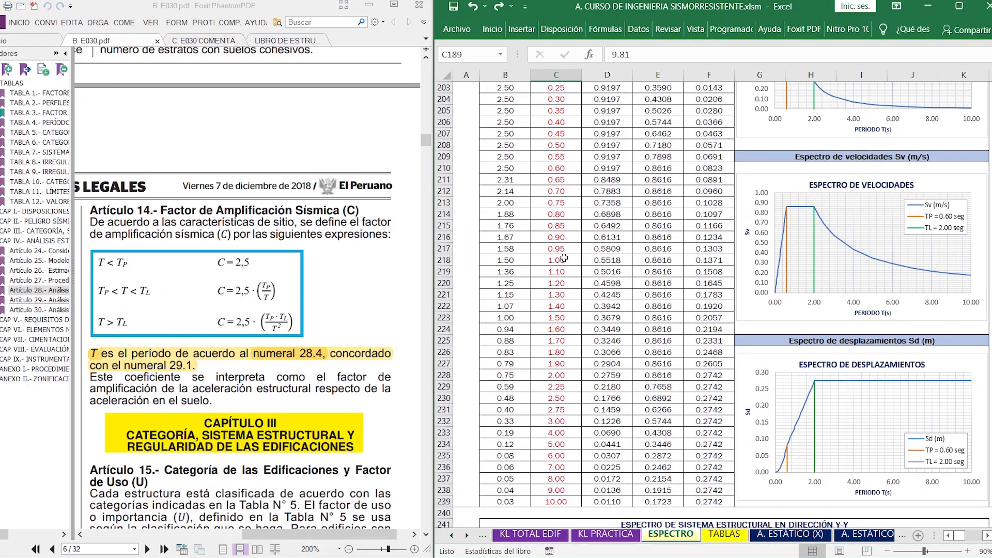
scroll(563, 258, "down", 3)
scroll(554, 410, "up", 8)
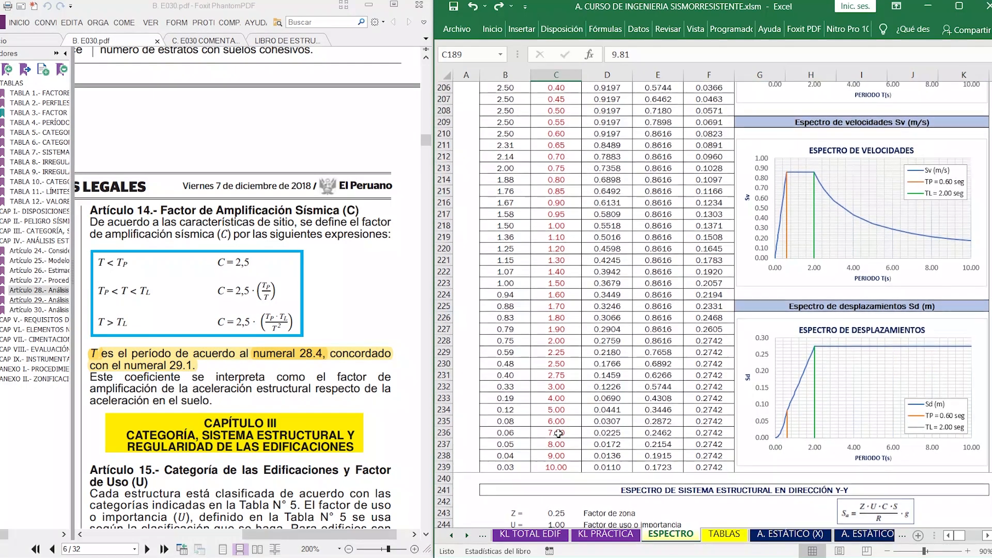
scroll(559, 433, "up", 2)
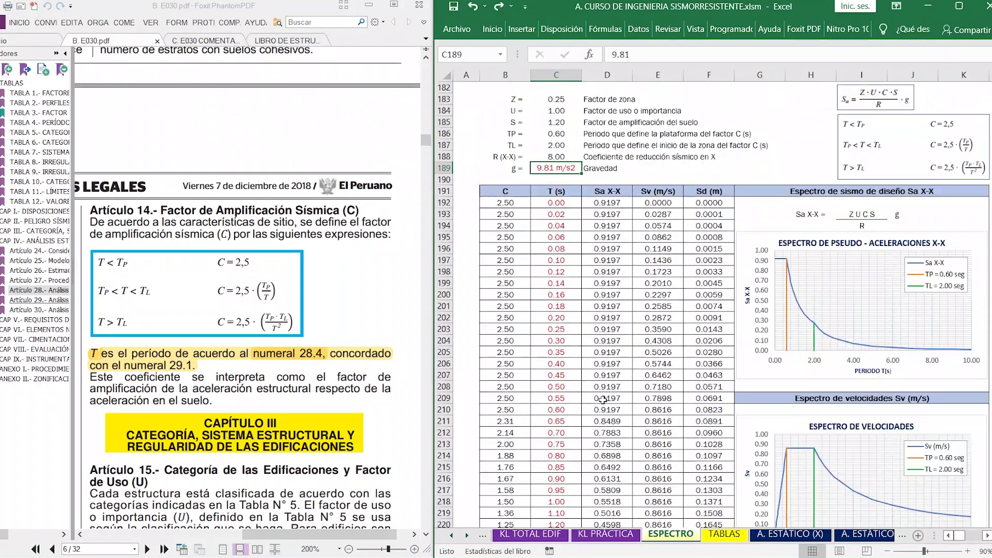
left_click(605, 202)
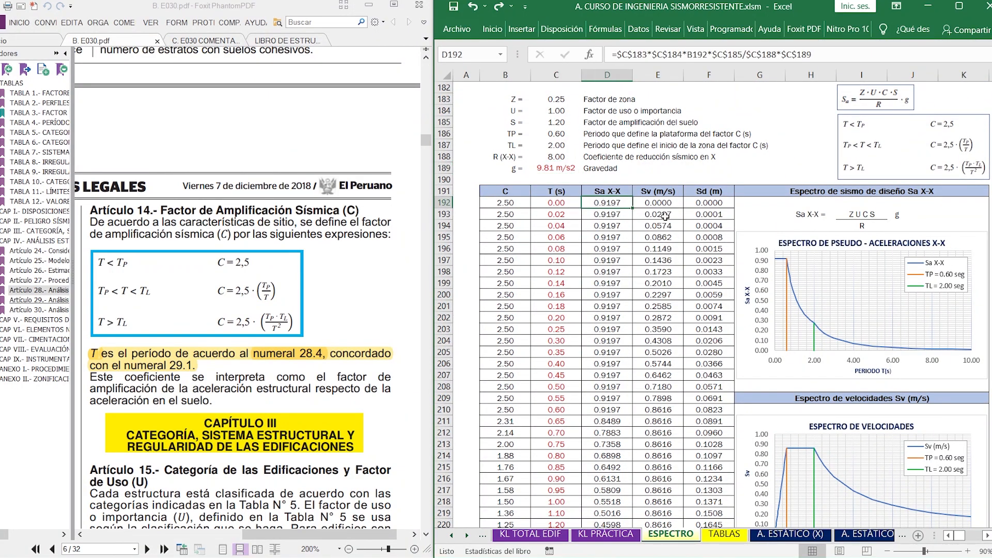
Step: Inspect the velocity formula Sv in cell E193 and the displacement formula Sd in cell F193, leaving both unedited
scroll(665, 217, "up", 1)
left_click(656, 238)
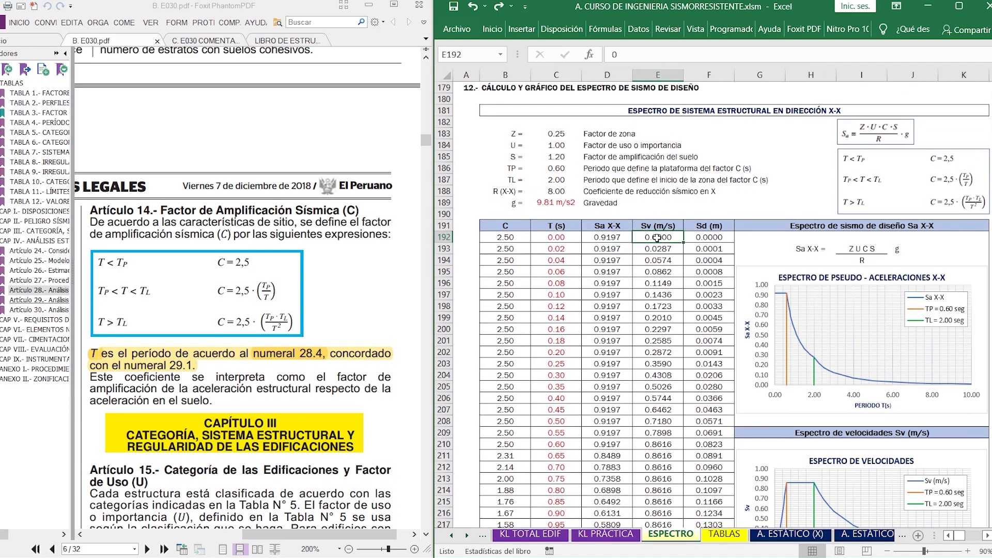
double_click(665, 247)
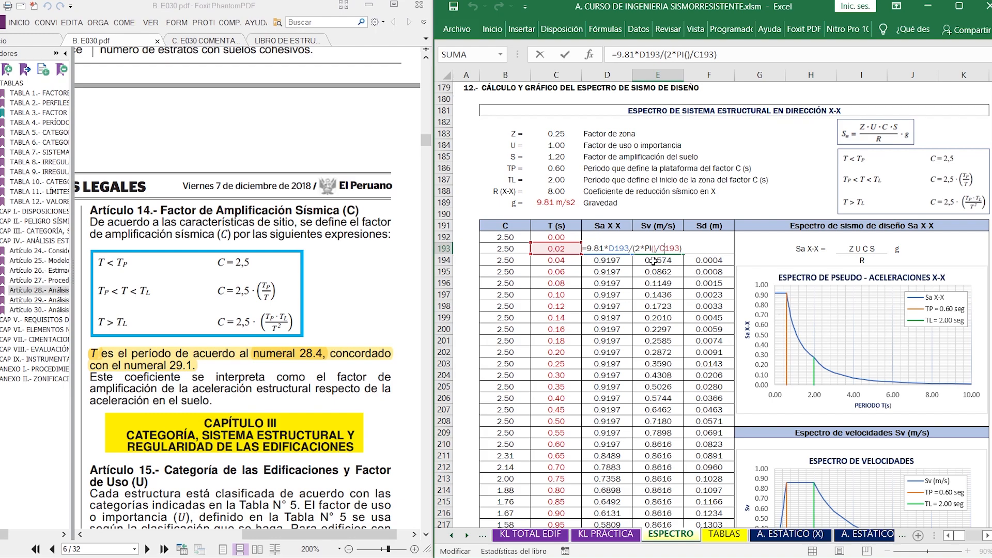
key("ctrl+Return")
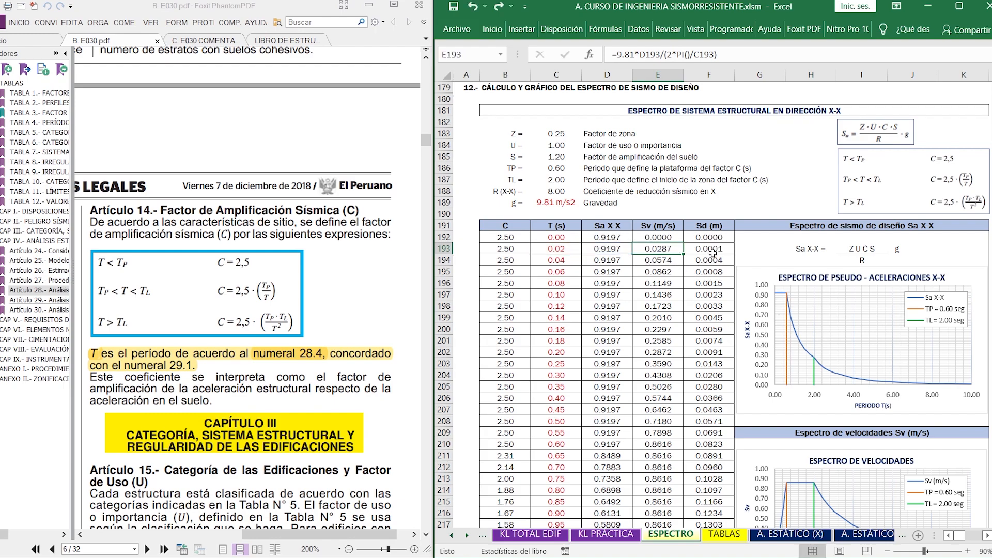
left_click(714, 250)
double_click(714, 250)
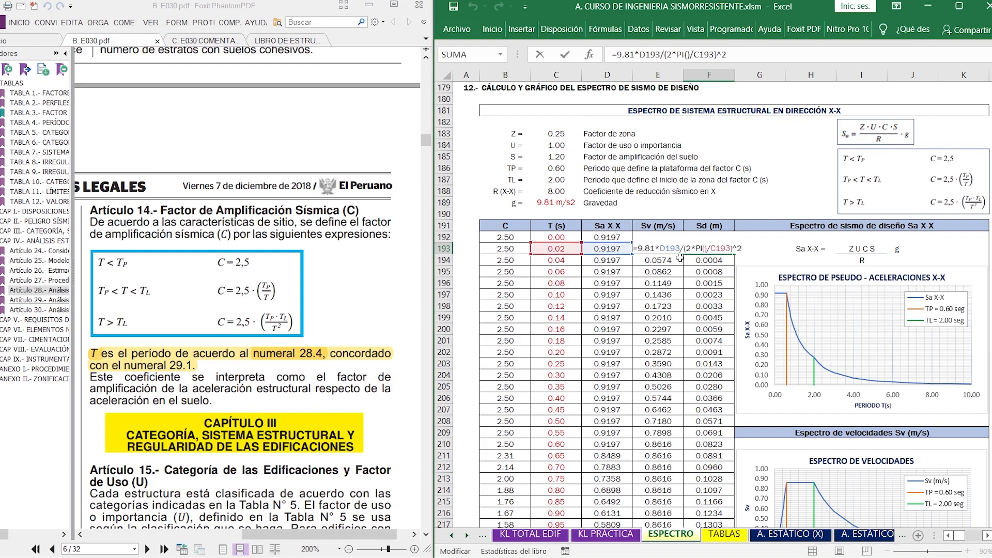
key("Escape")
Step: Review the Y-Y direction spectrum section, examining its parameters, table and the pseudo-acceleration, velocity and displacement charts
scroll(704, 269, "down", 9)
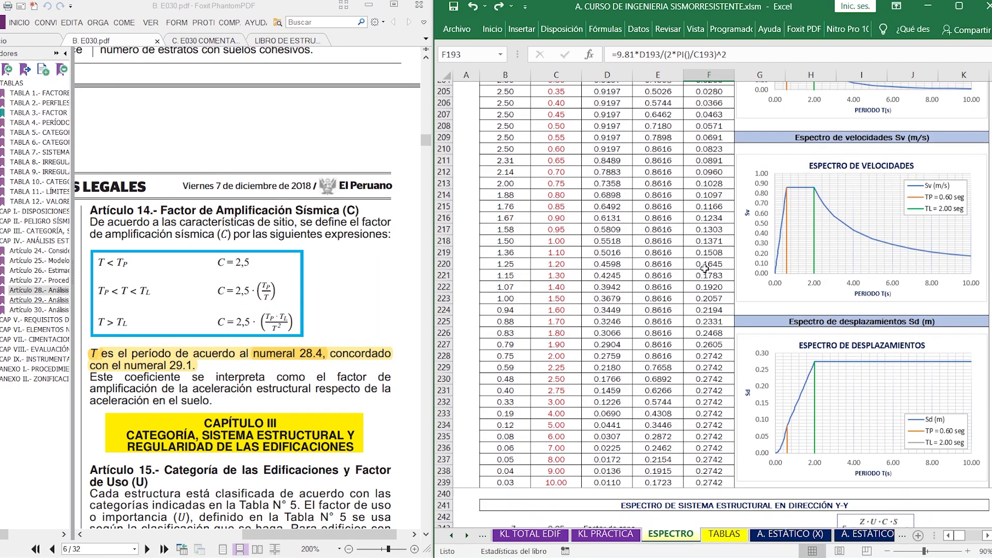
scroll(704, 269, "down", 9)
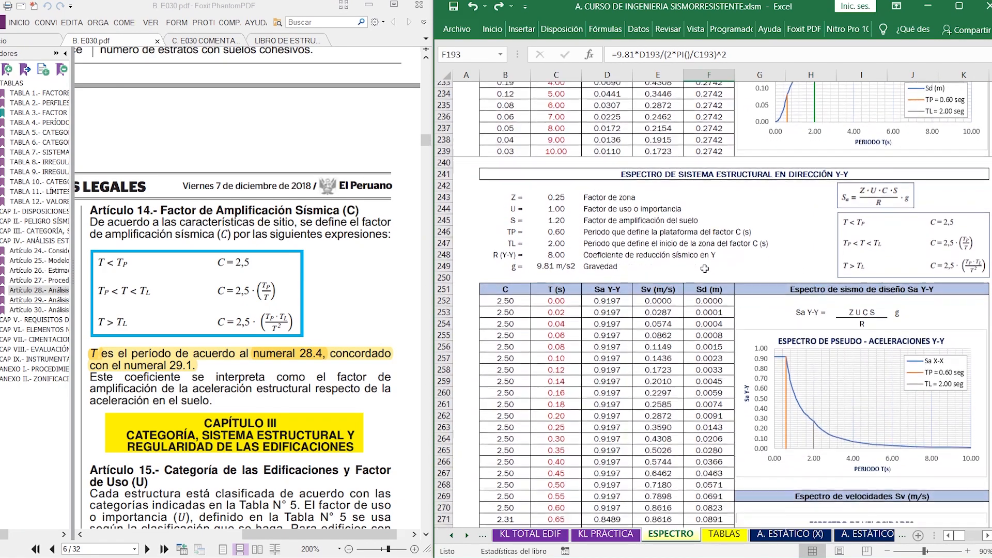
scroll(704, 268, "down", 2)
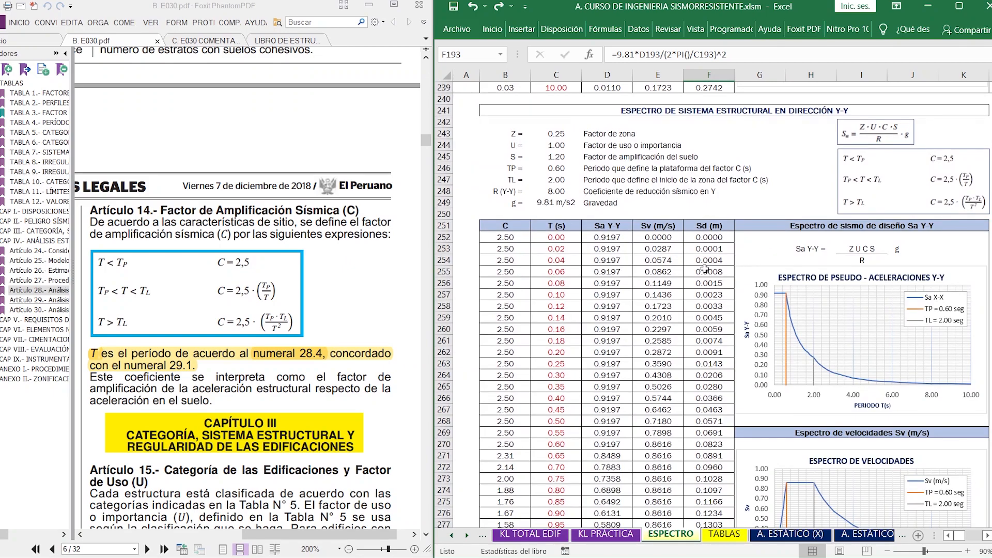
scroll(704, 269, "down", 3)
scroll(704, 269, "up", 3)
scroll(612, 316, "down", 4)
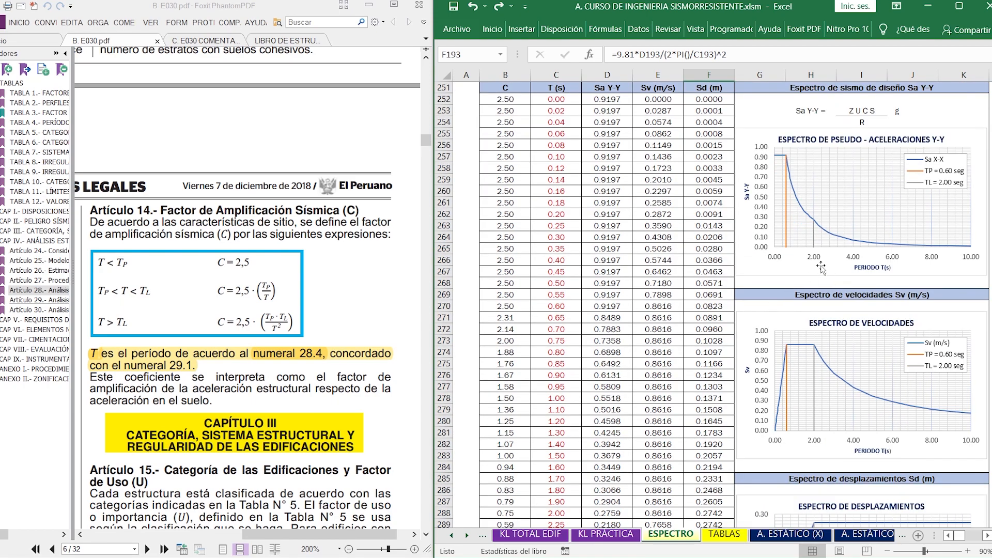
scroll(889, 225, "down", 3)
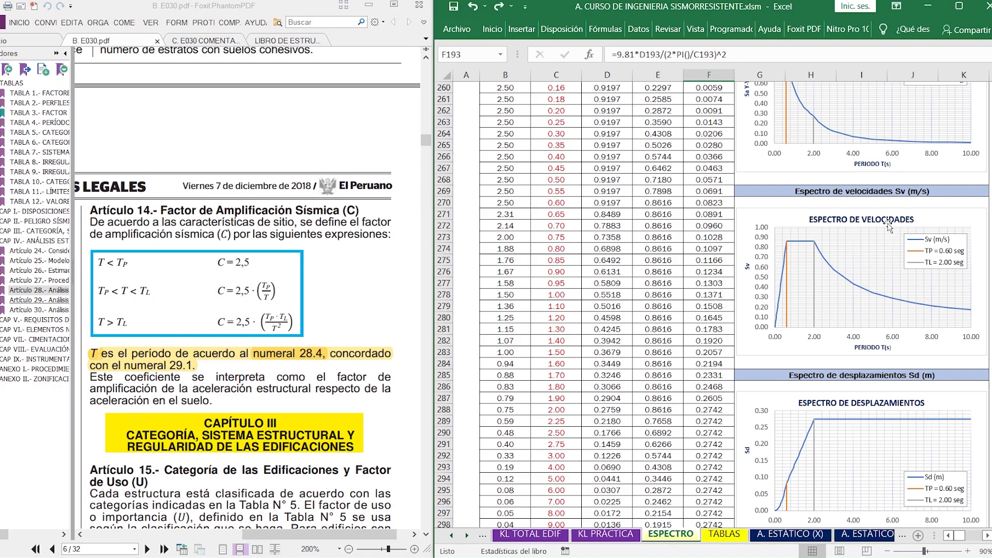
scroll(889, 224, "down", 2)
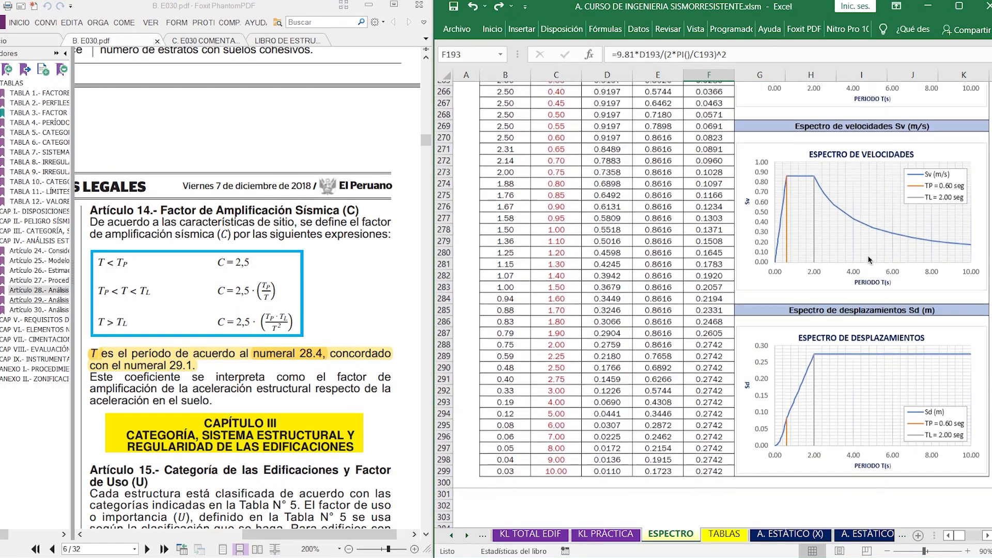
scroll(869, 260, "up", 1)
scroll(919, 228, "up", 8)
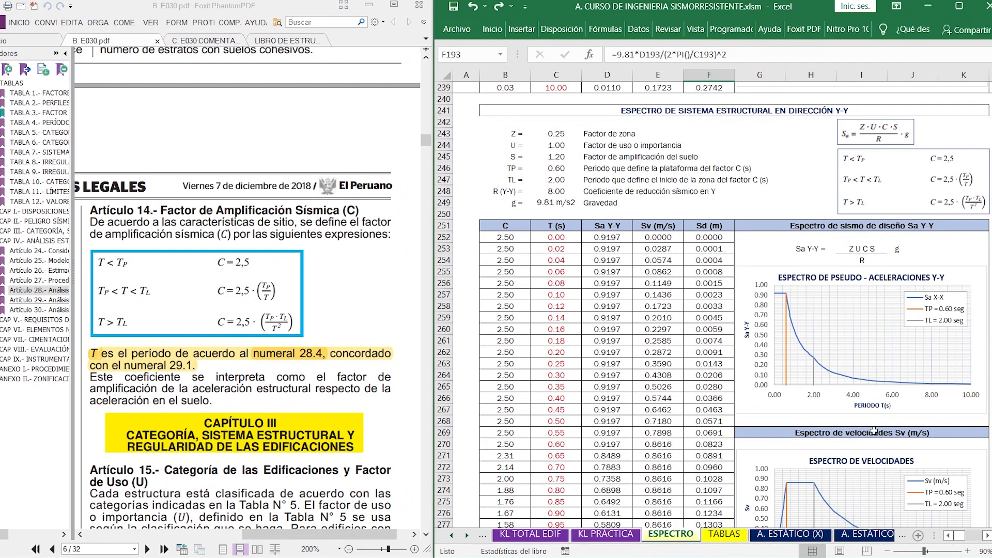
Step: Export the ESPECTRO calculation report to PDF with the template's export command, saving it as ESPEC1 in the D. PLANTILLAS EXCEL folder
scroll(874, 431, "up", 20)
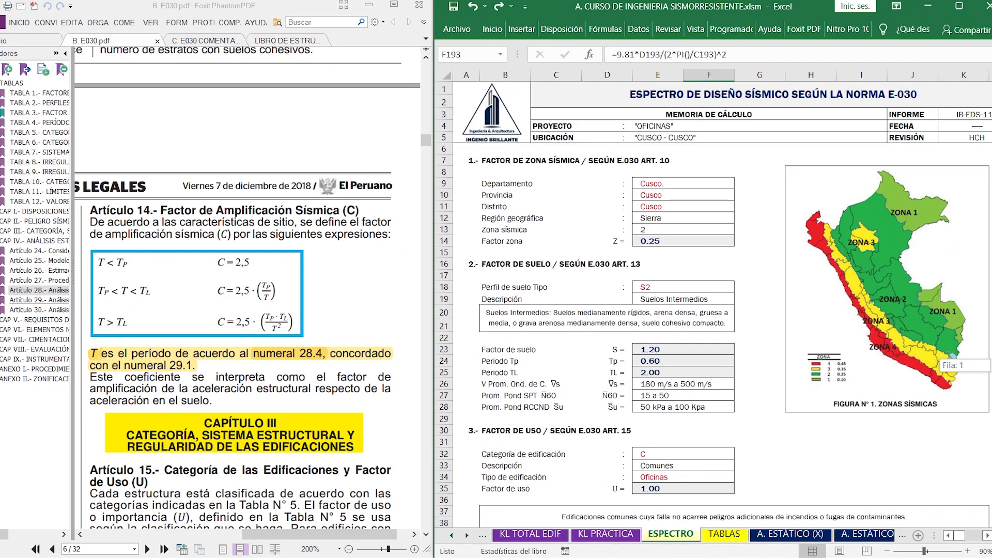
left_click(985, 535)
left_click(986, 535)
left_click(986, 536)
left_click(986, 535)
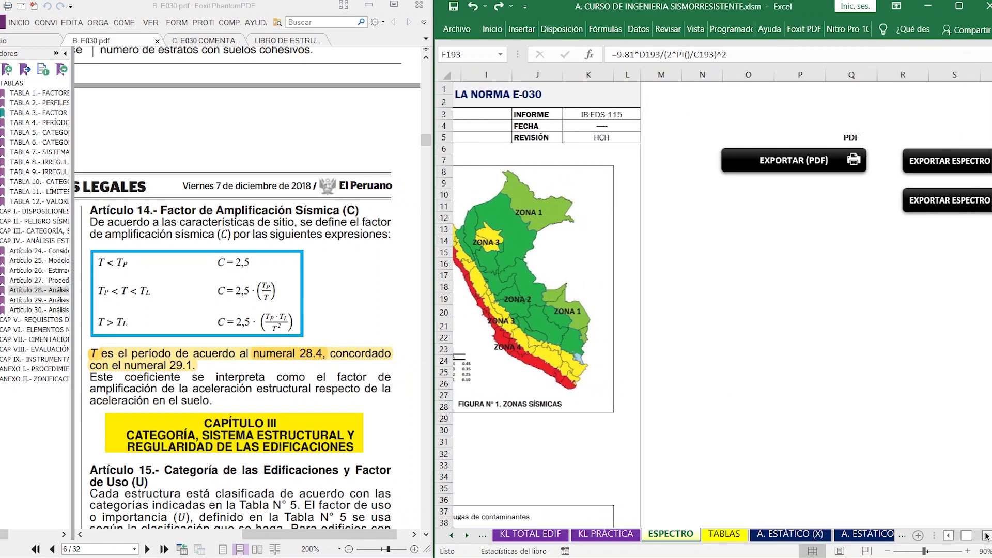
left_click(986, 536)
left_click(985, 536)
left_click(697, 154)
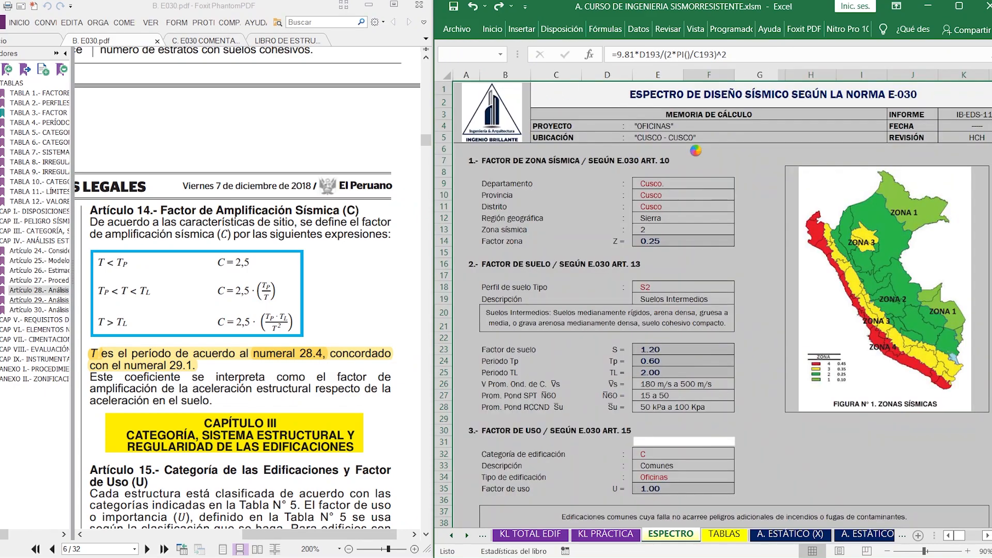
type("ESPEC")
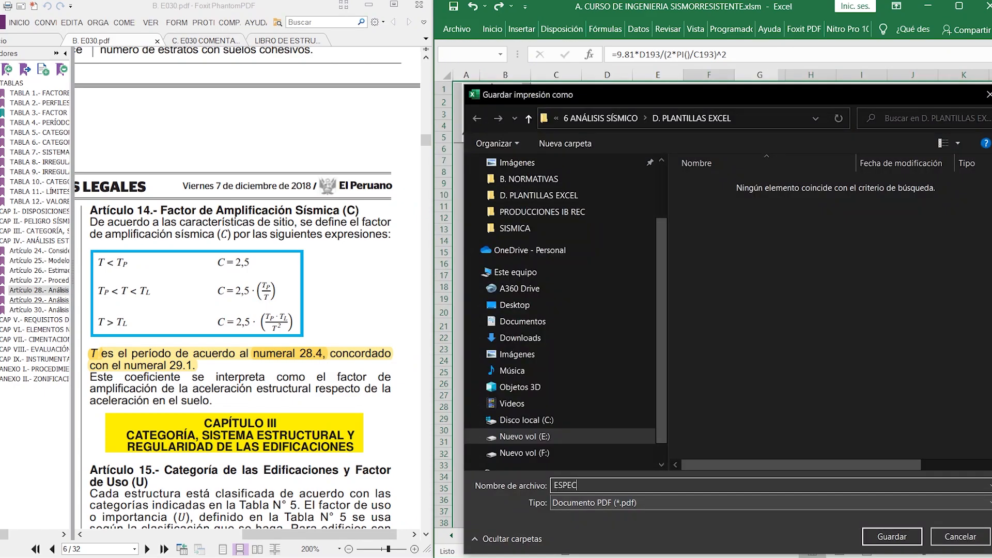
type("1")
key("Return")
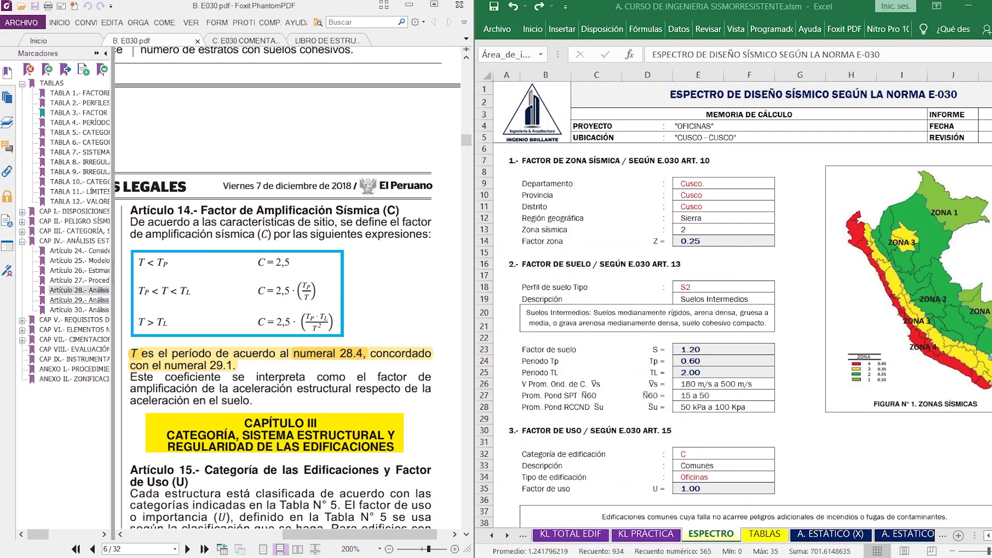
Step: Switch to the D. PLANTILLAS EXCEL folder and open ESPEC1.pdf in Foxit PhantomPDF, maximized at 100% zoom
key("alt+Tab")
double_click(248, 122)
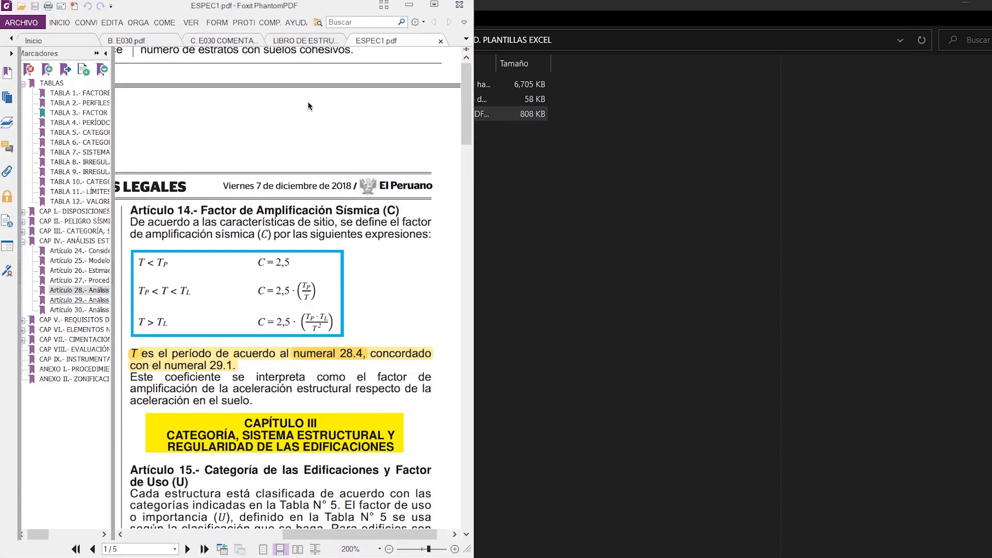
key("super+Up")
scroll(531, 335, "down", 4, "ctrl")
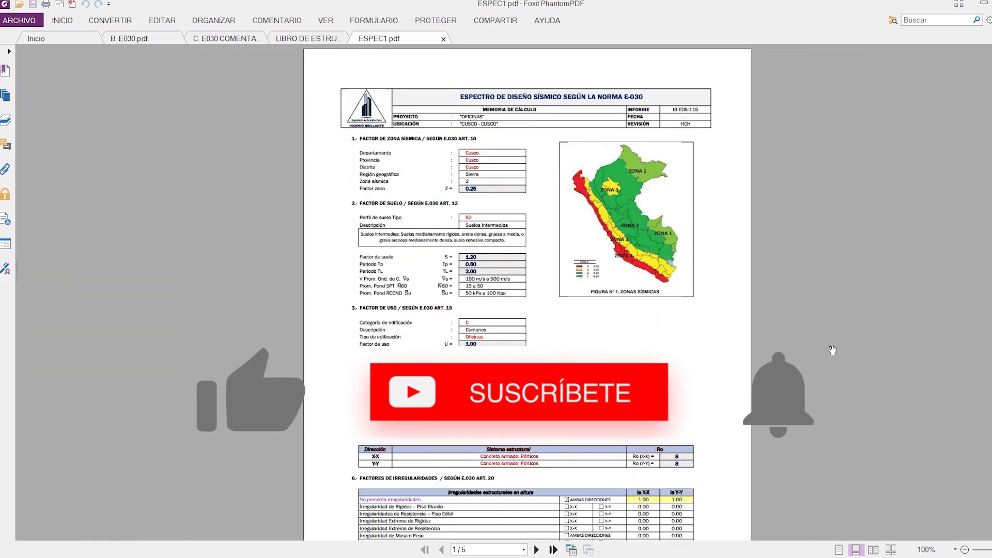
Step: Show ESPEC1.pdf as continuous facing pages and review the report through page 5
key("ctrl+6")
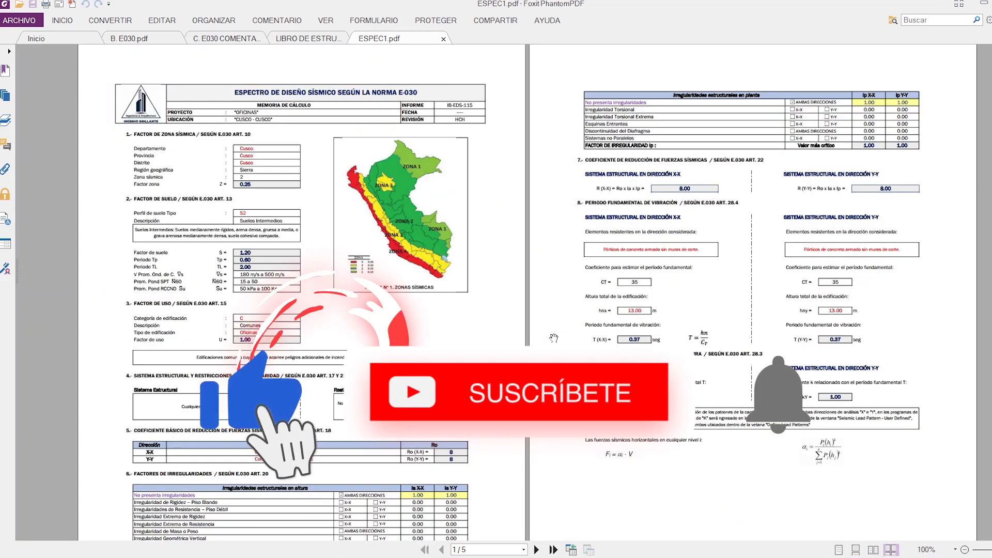
scroll(541, 343, "down", 5)
scroll(541, 343, "down", 15)
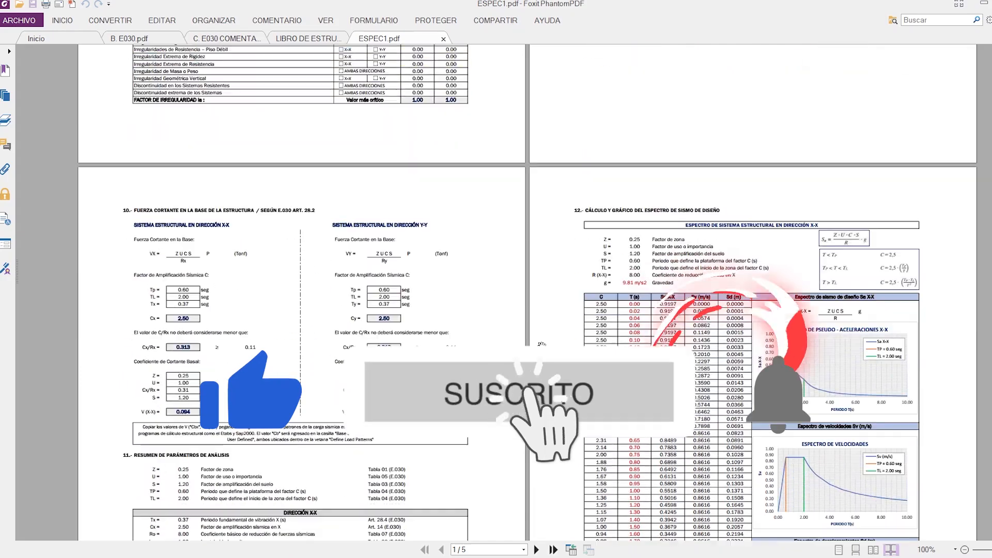
scroll(541, 343, "up", 12)
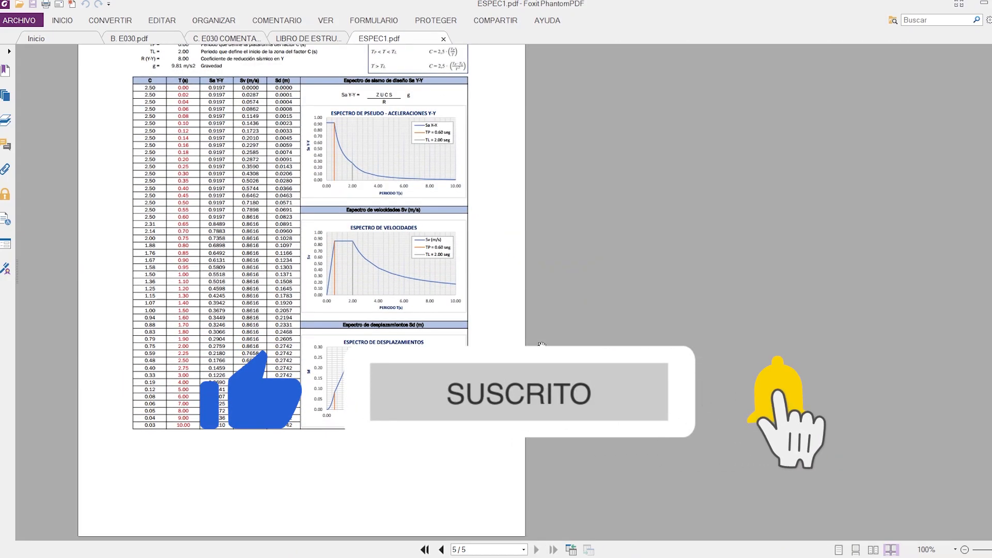
Step: Return to page 1 of ESPEC1.pdf and switch back to the Excel workbook A. CURSO DE INGENIERIA SISMORRESISTENTE.xlsm, with its window maximized
scroll(541, 345, "up", 5)
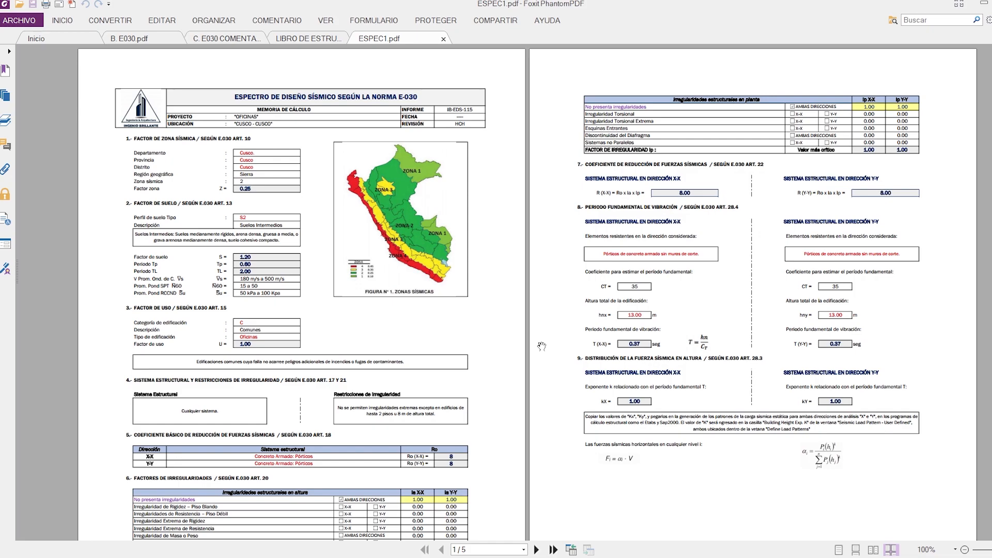
key("alt+Tab")
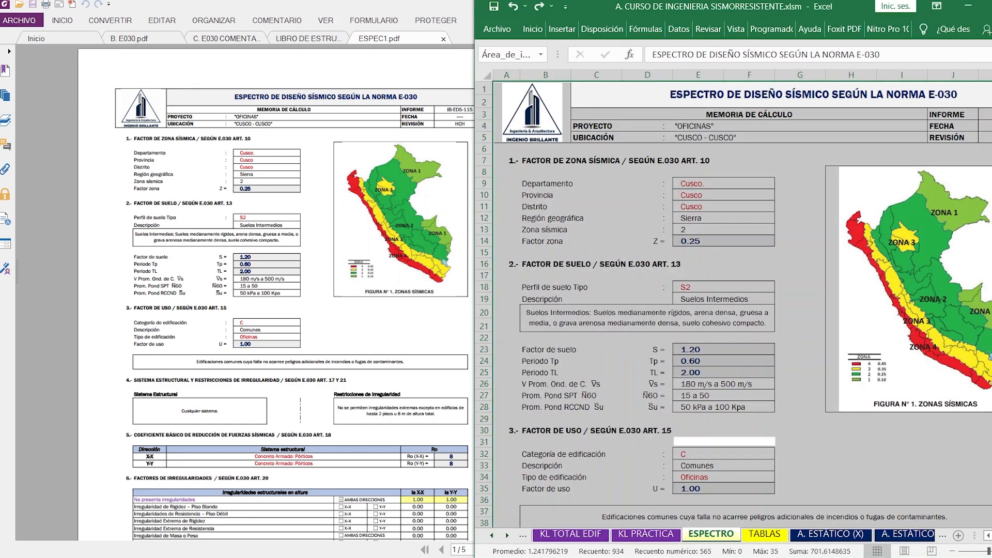
scroll(734, 300, "up", 3)
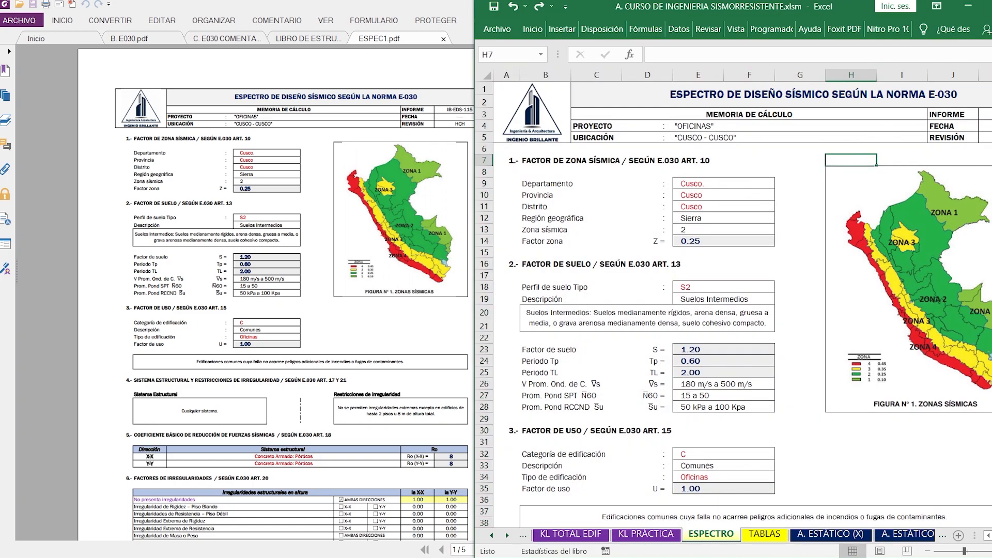
left_click(988, 6)
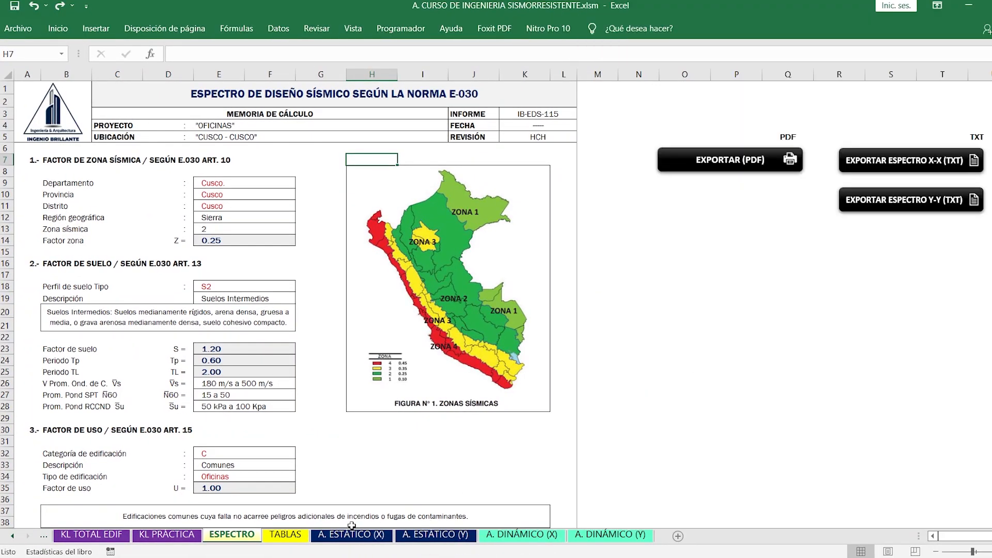
Step: Open the A. ESTÁTICO (X) sheet and review its static seismic analysis, from the parameter summary through base shear, lateral forces, stiffness matrix and displacements
left_click(351, 533)
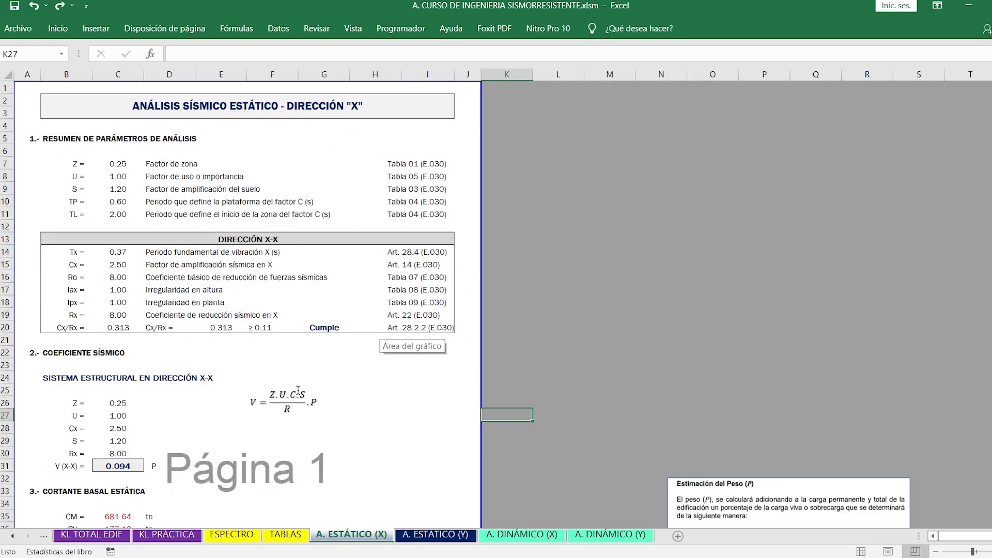
scroll(298, 390, "down", 20)
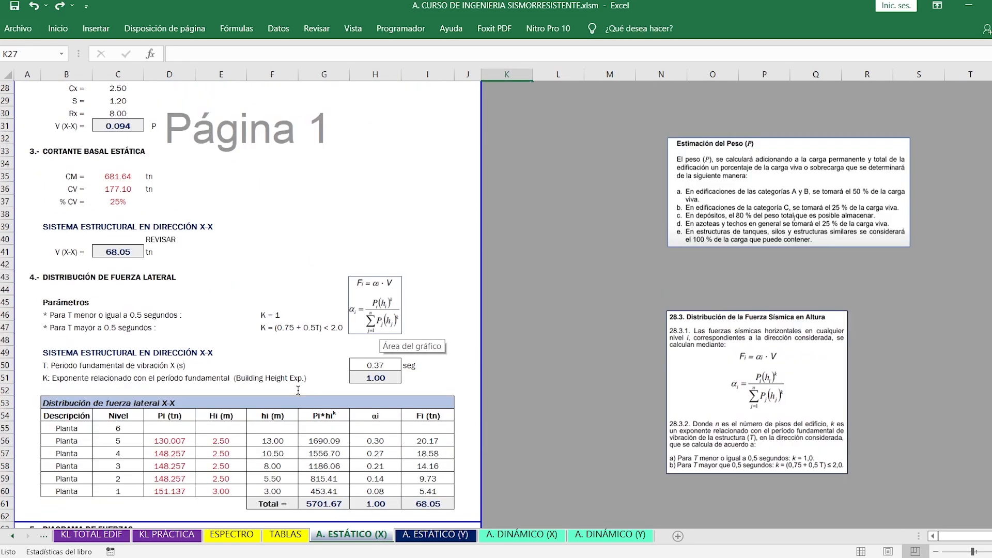
scroll(319, 432, "down", 3)
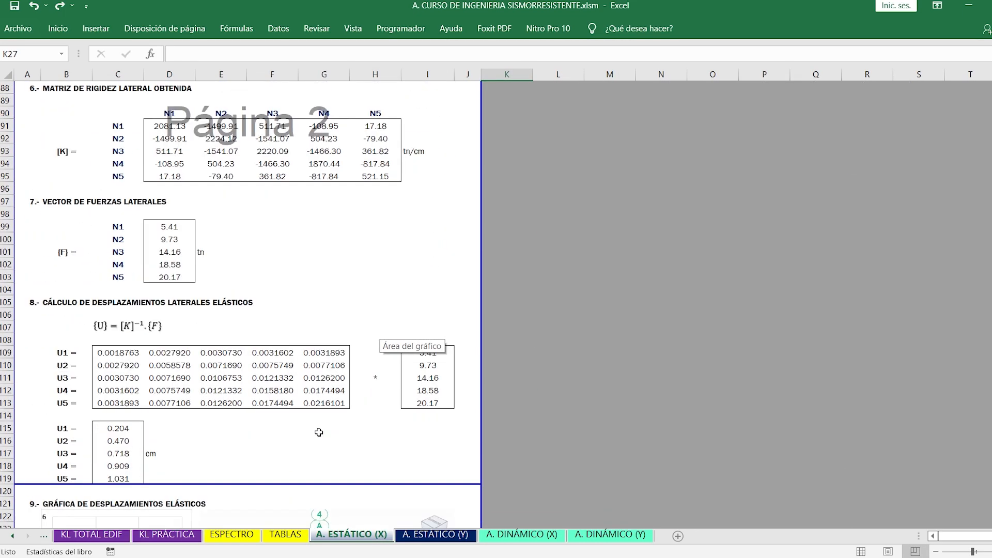
scroll(318, 432, "down", 8)
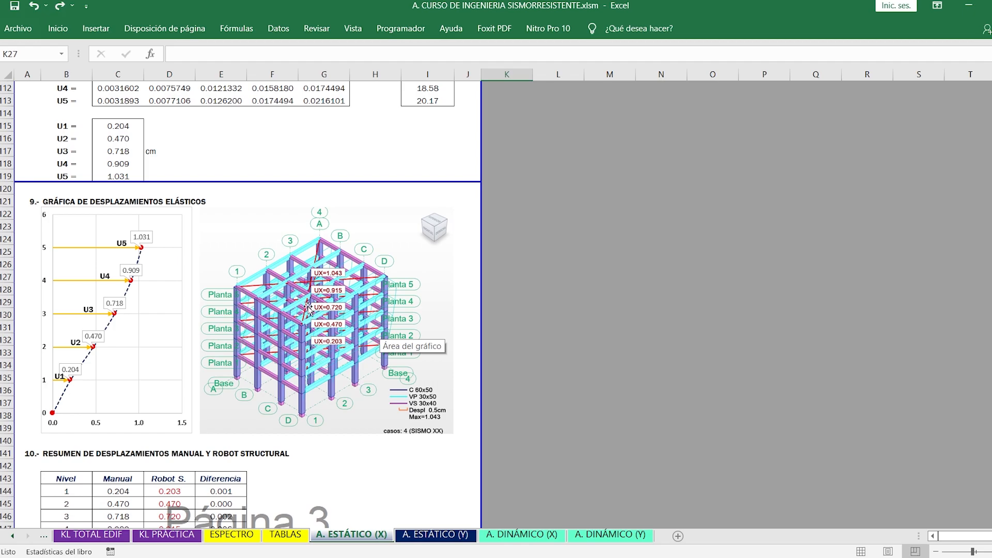
scroll(307, 308, "down", 10)
scroll(308, 309, "down", 4)
scroll(308, 310, "up", 20)
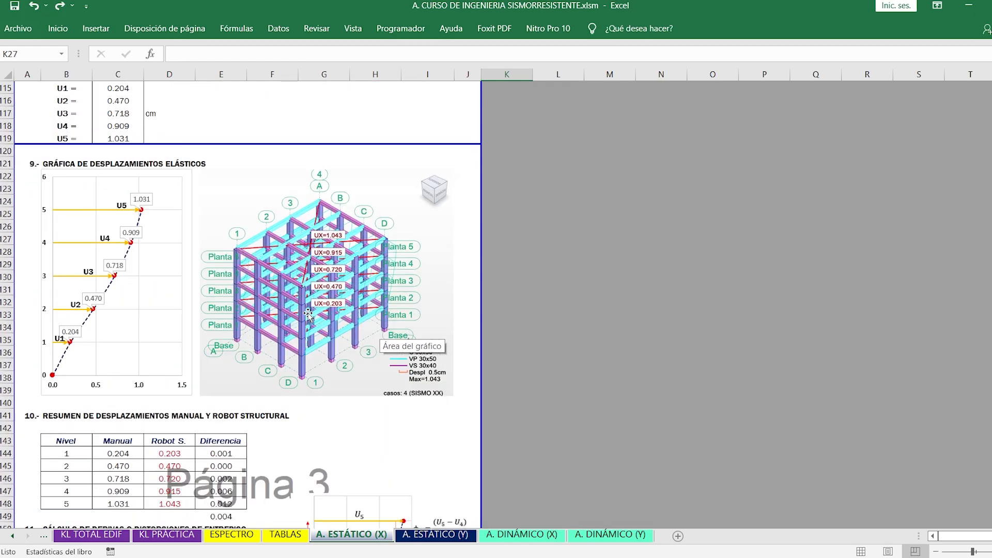
scroll(308, 316, "up", 19)
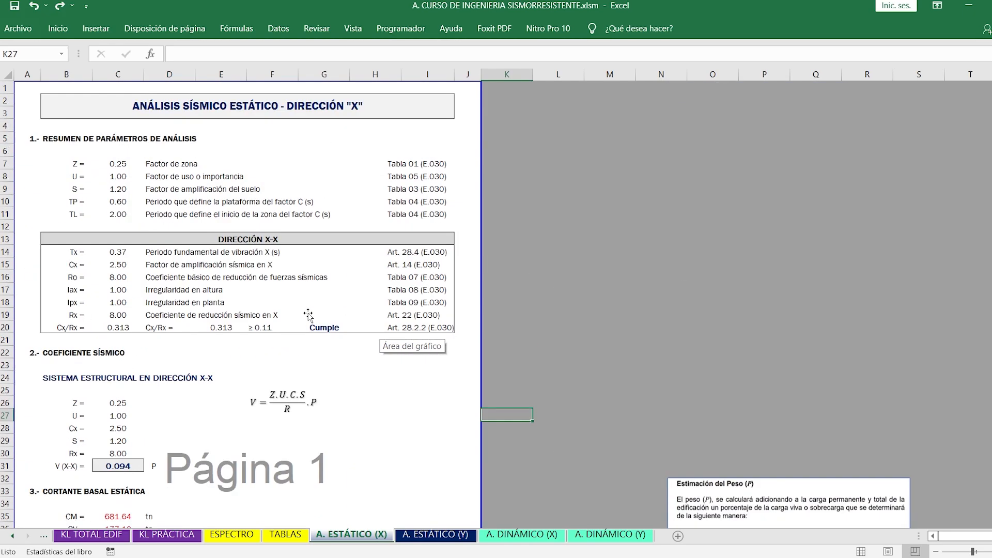